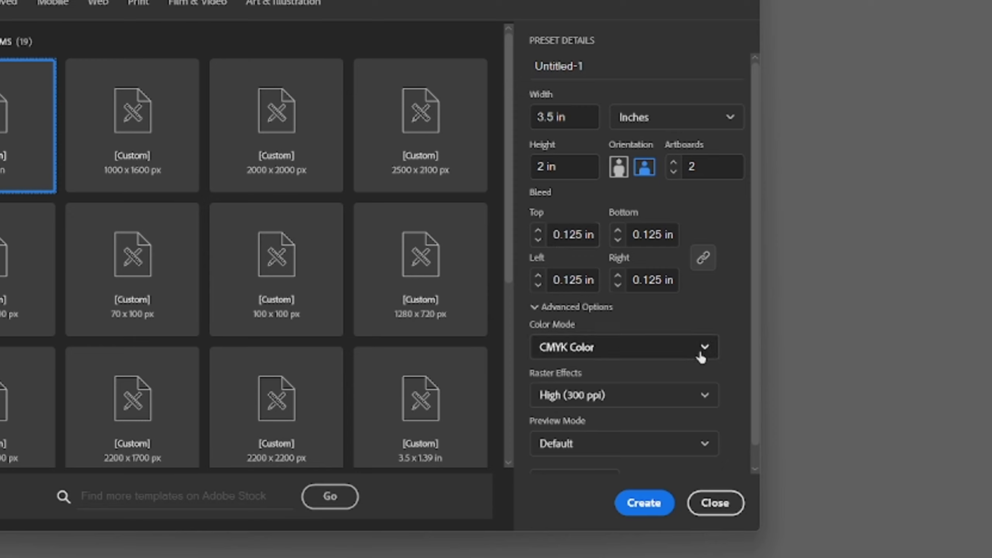
- Create the two-artboard document with CMYK color mode and High (300 ppi) raster effects
left_click(688, 352)
left_click(600, 402)
left_click(660, 410)
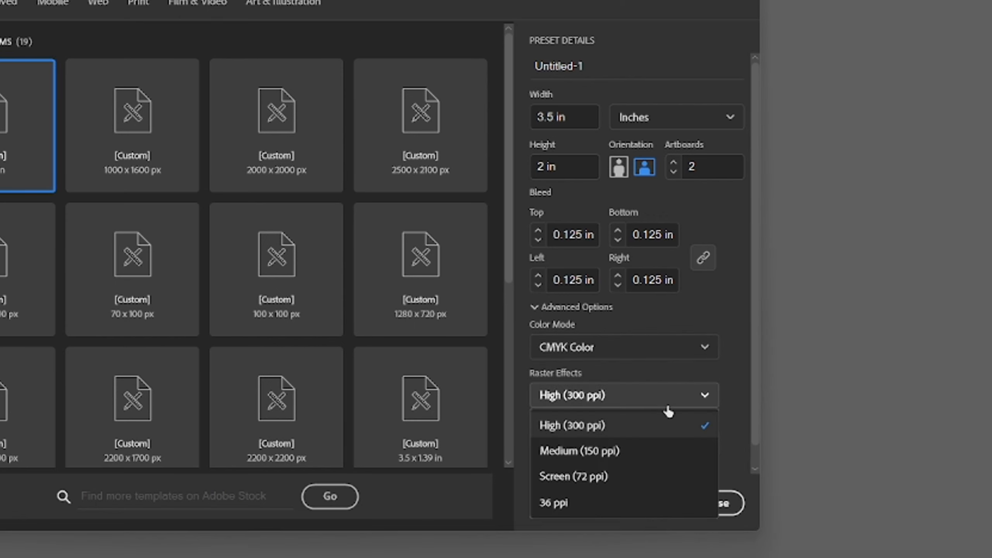
left_click(631, 426)
scroll(640, 450, "down", 1)
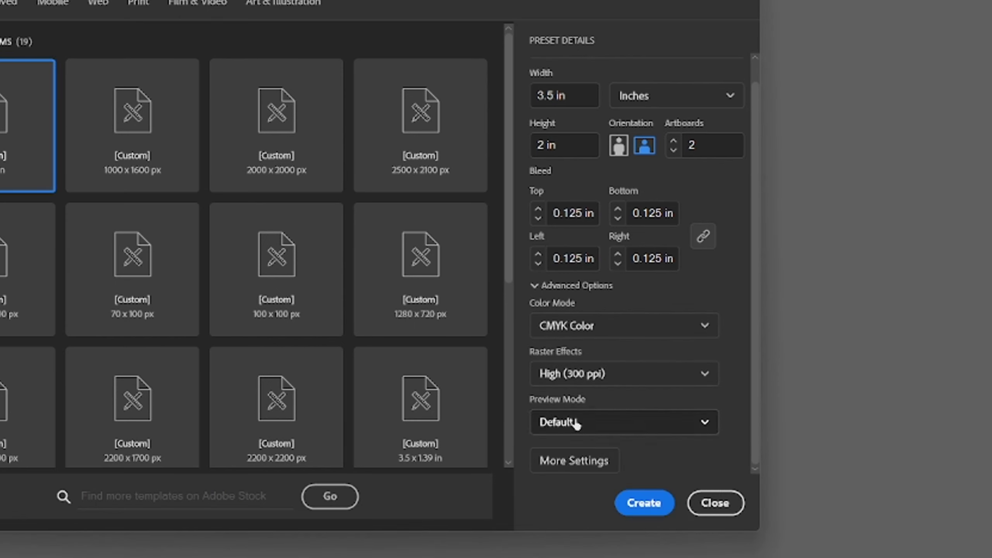
left_click(593, 465)
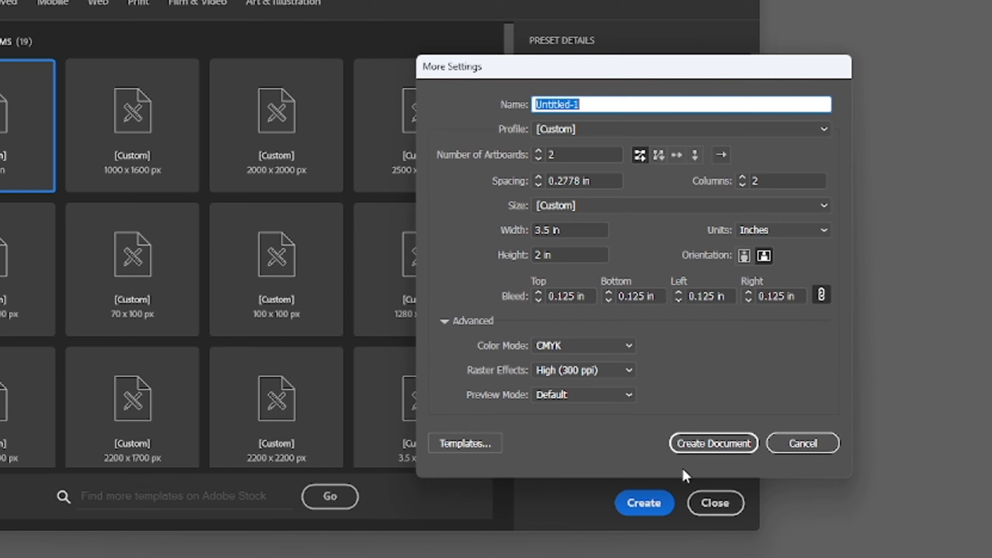
left_click(699, 446)
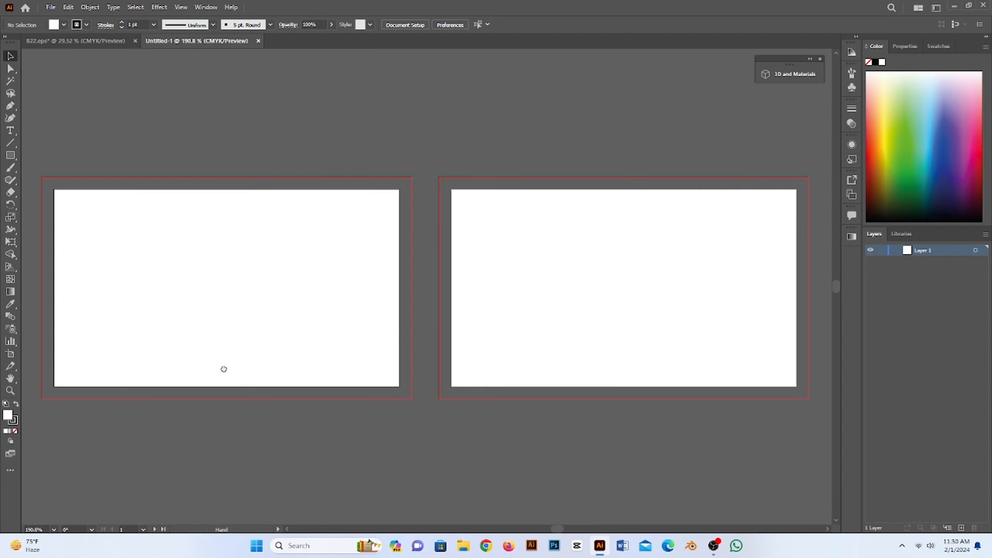
- Draw a 3.75 by 2.25 in white rectangle covering the first artboard's bleed area and remove its stroke
left_click_drag(222, 371, 326, 363)
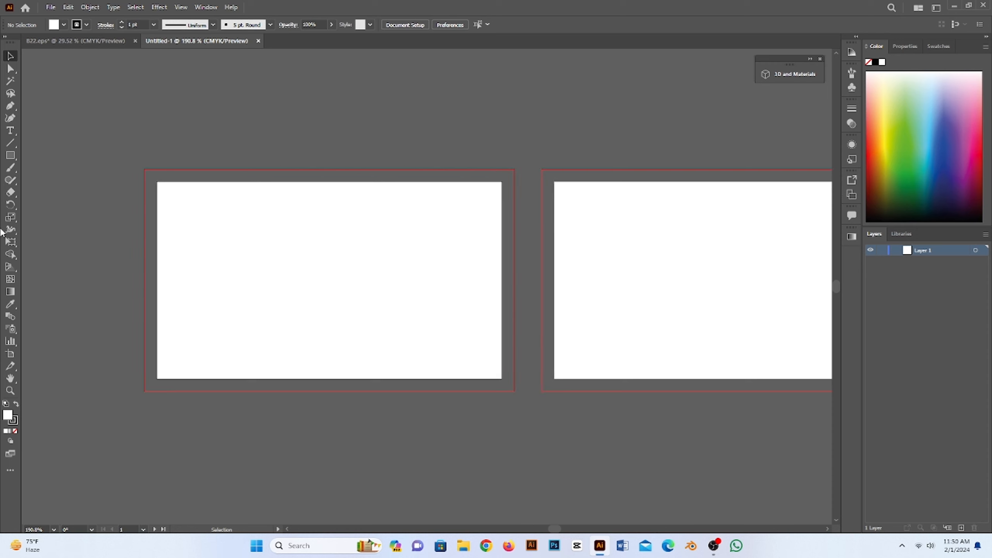
left_click(11, 156)
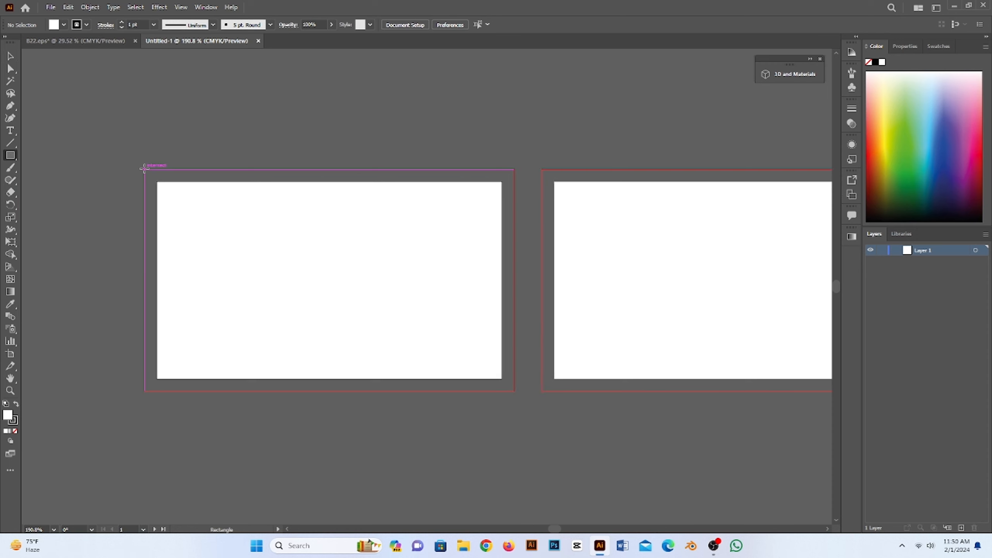
left_click_drag(144, 168, 515, 391)
left_click(86, 25)
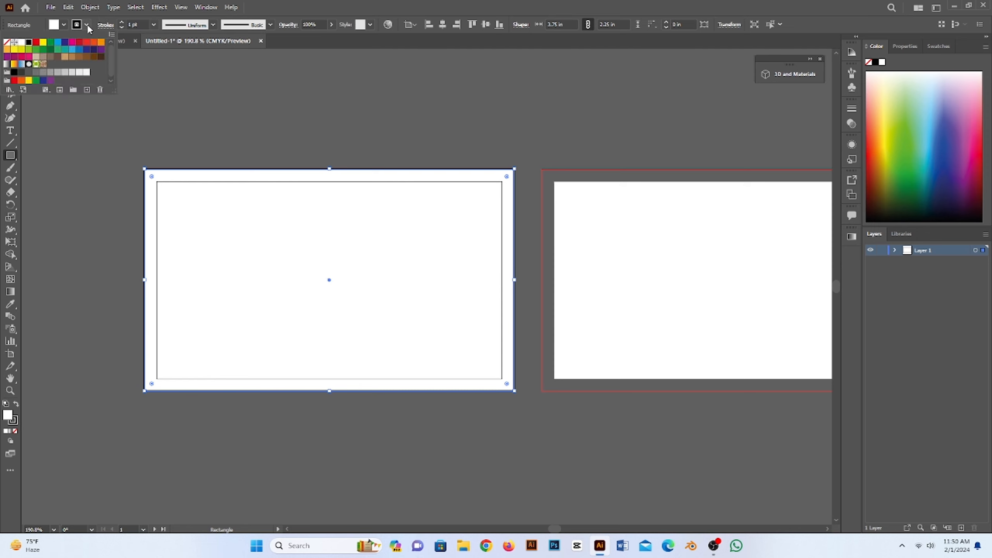
left_click(7, 43)
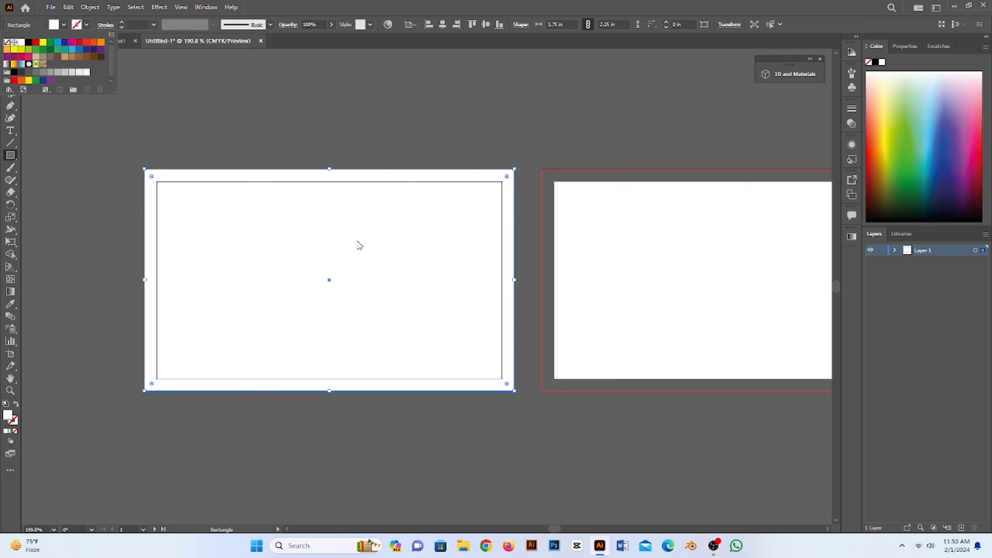
- Draw a matching white background rectangle without stroke over the second artboard's full bleed area
left_click_drag(662, 280, 426, 289)
left_click_drag(305, 179, 675, 400)
left_click_drag(465, 308, 658, 301)
- Lock the background rectangles of both artboards within Layer 1
key("v")
left_click(387, 219)
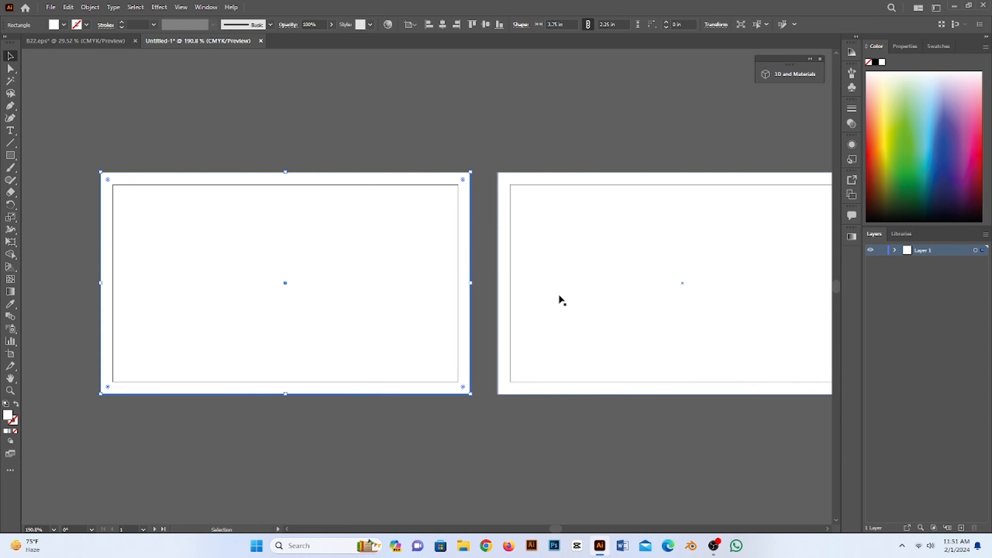
left_click(895, 251)
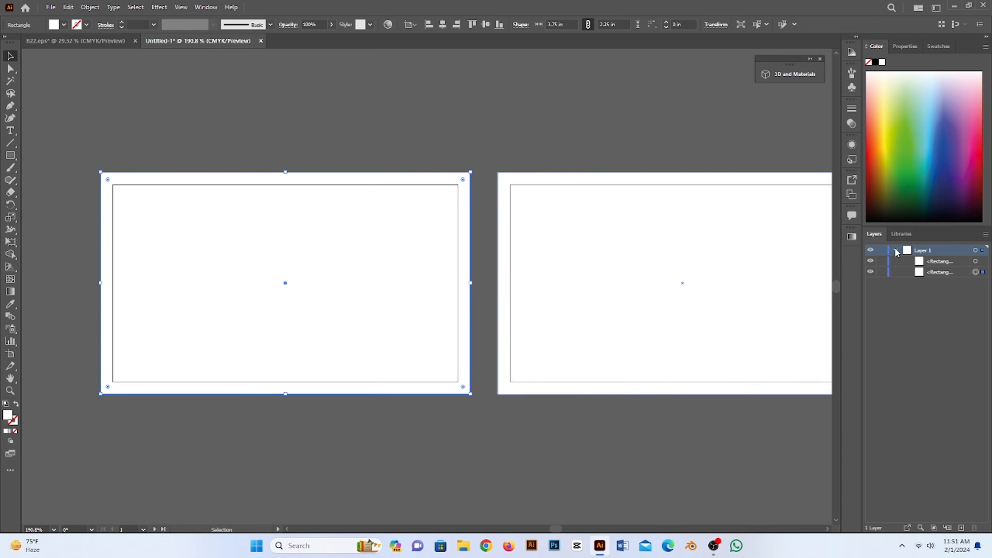
left_click(882, 273)
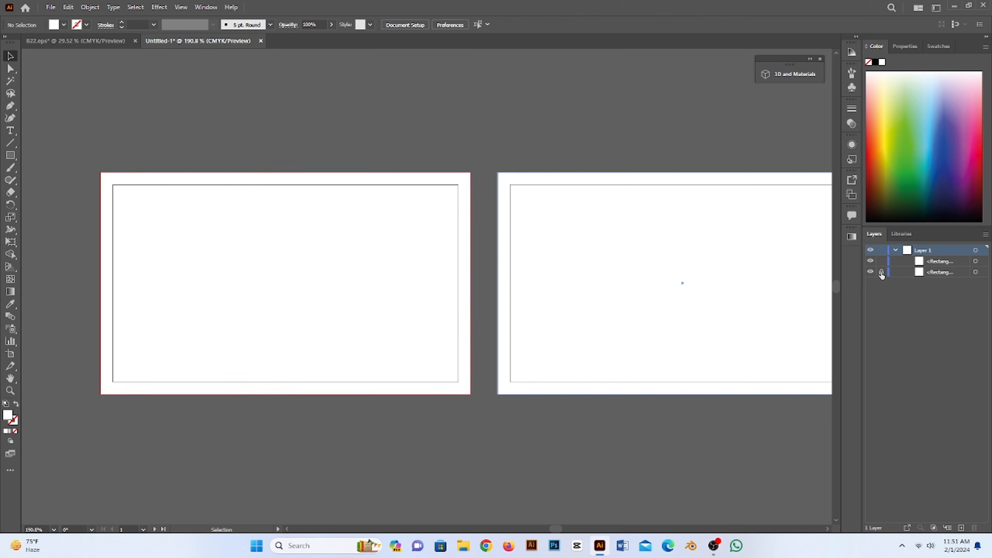
left_click(538, 175)
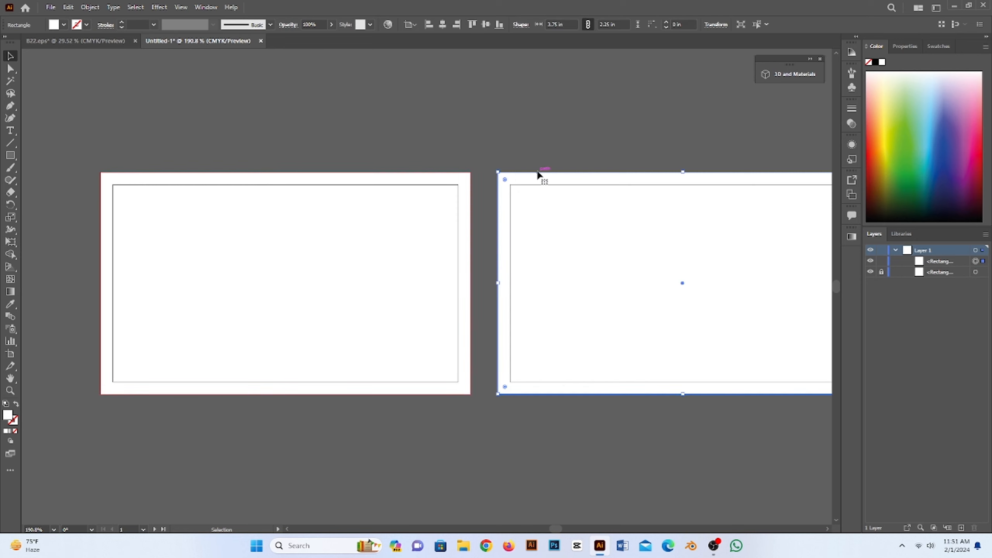
left_click(882, 262)
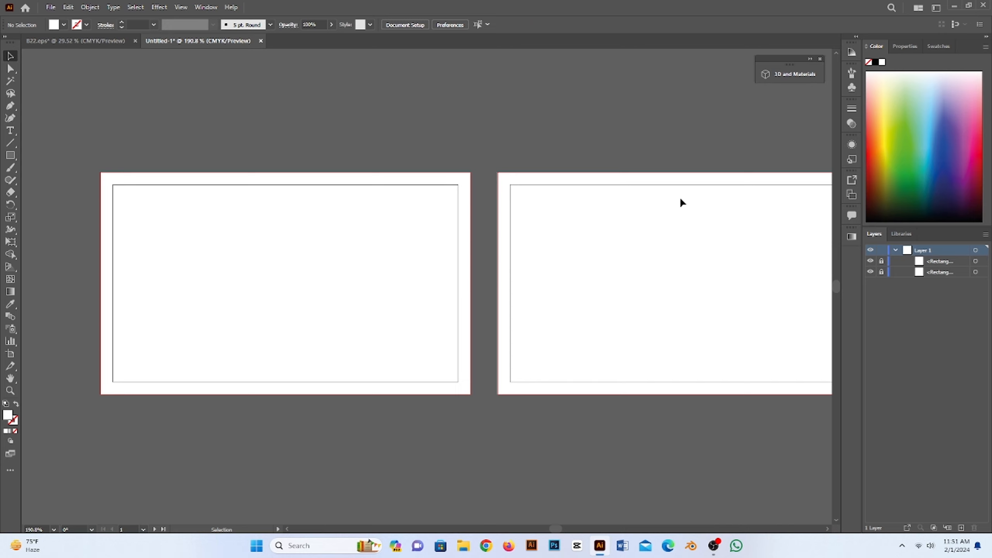
- Create a rectangle 3.25 in wide and 1.75 in high on the first artboard
left_click_drag(317, 232, 355, 251)
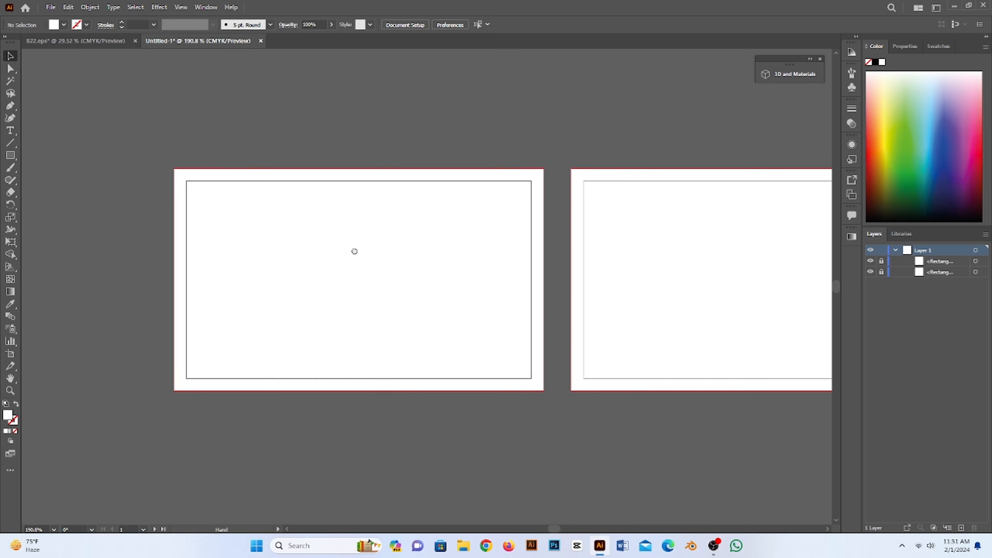
left_click(9, 156)
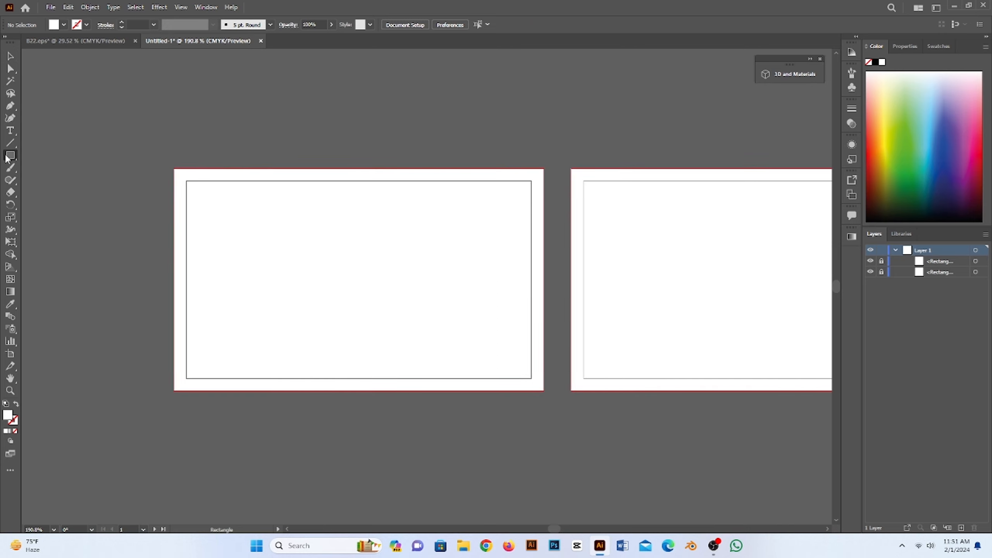
left_click(473, 259)
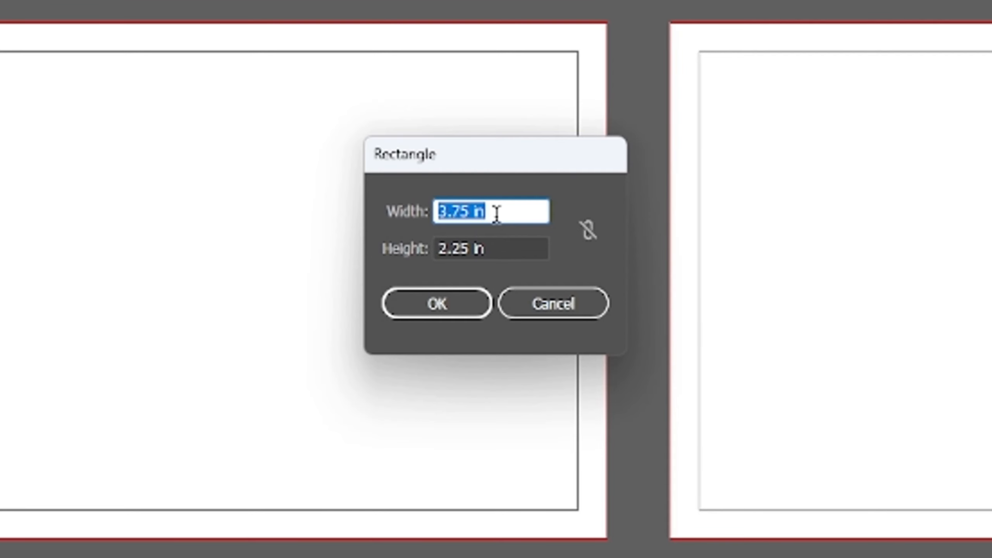
type("3.")
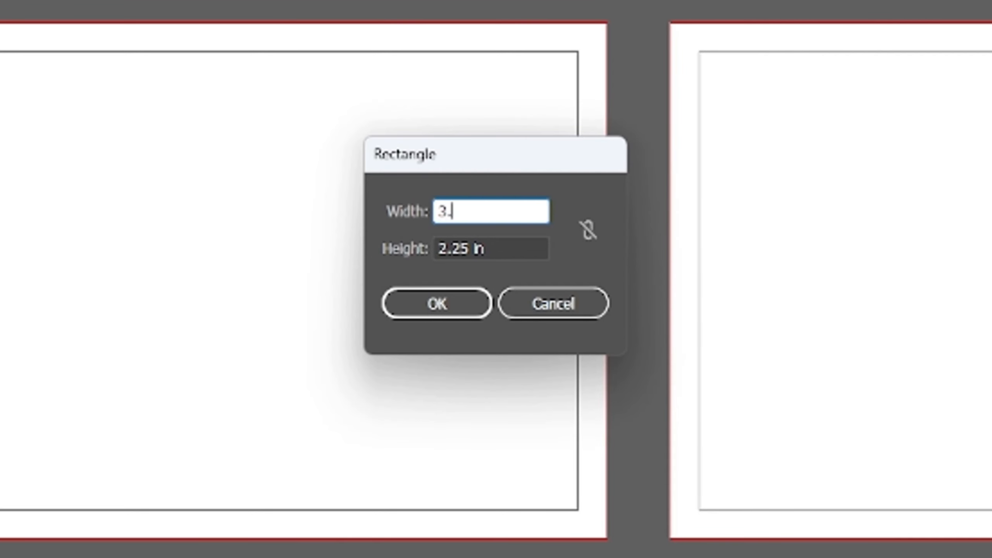
type("25")
key("Tab")
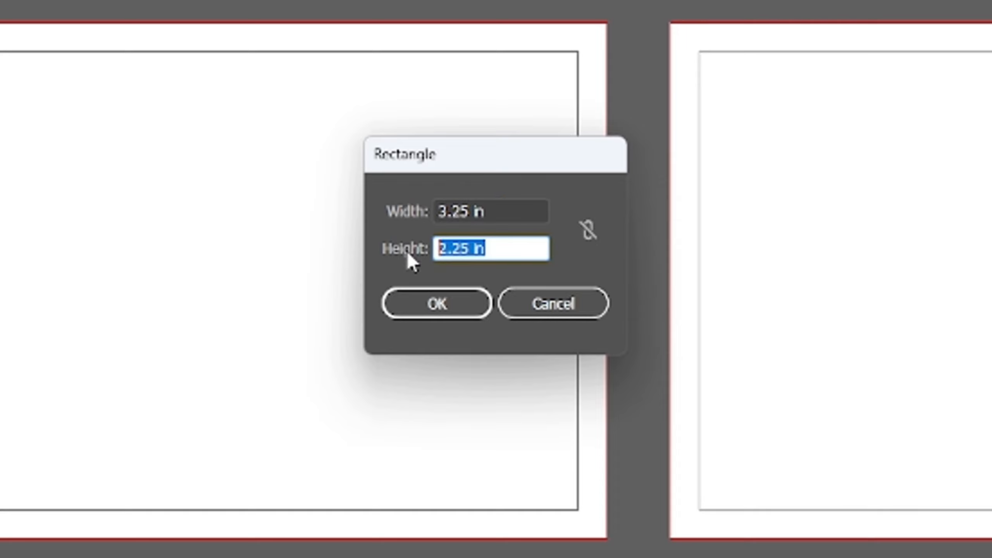
type("1.75")
left_click(478, 324)
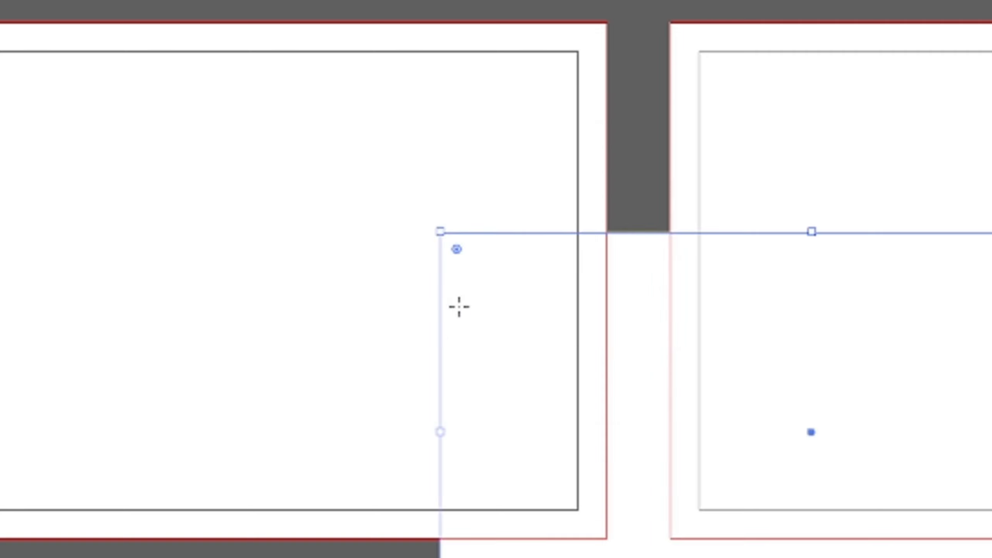
- Center the 3.25 by 1.75 in rectangle on the first artboard and convert it into guides
left_click(485, 26)
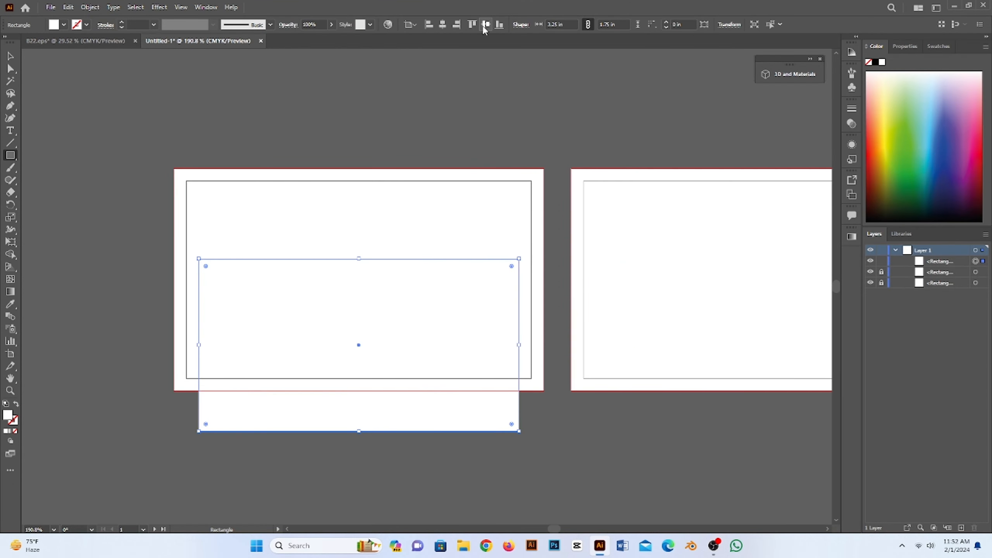
left_click(484, 27)
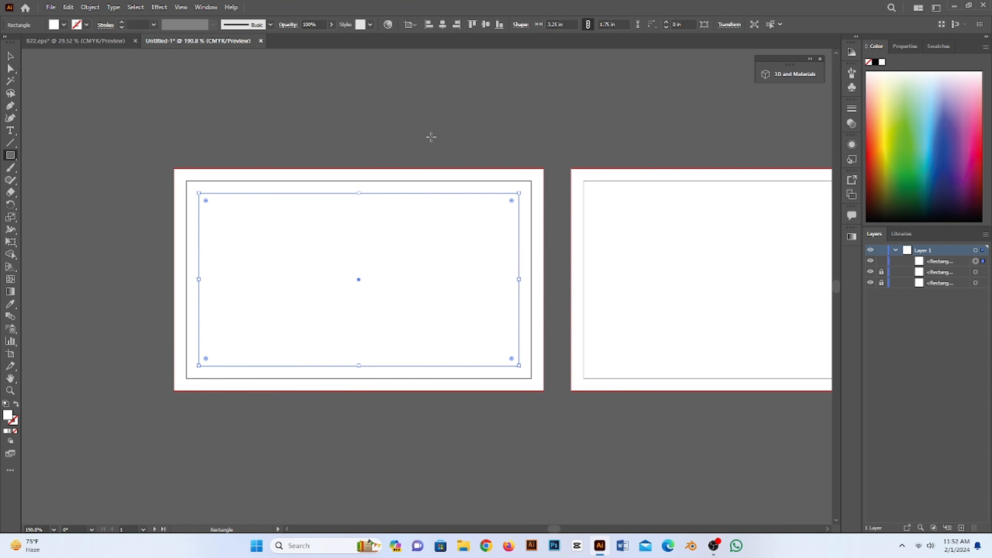
right_click(318, 126)
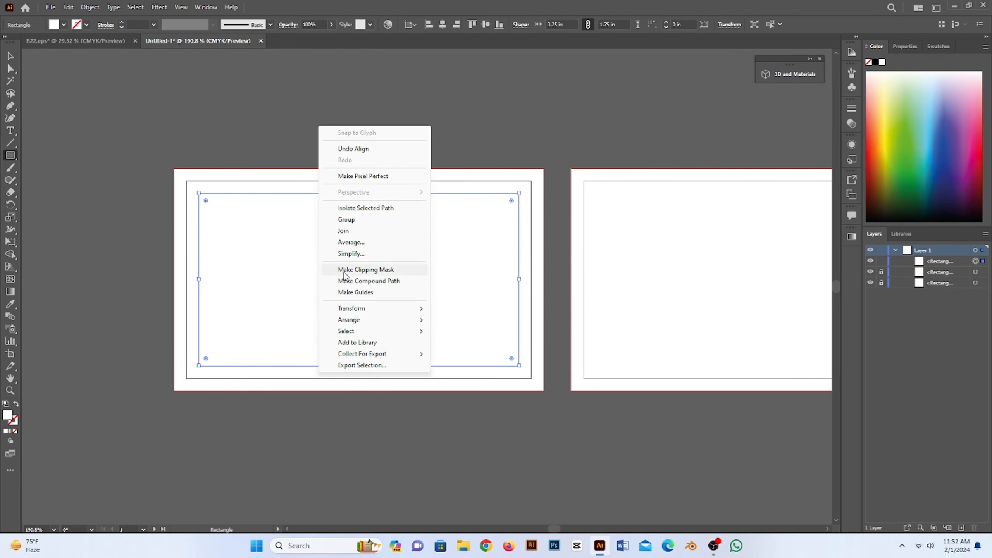
left_click(358, 299)
- Add a 3.25 by 1.75 in rectangle centered on the second artboard and convert it into guides
scroll(439, 259, "right", 5)
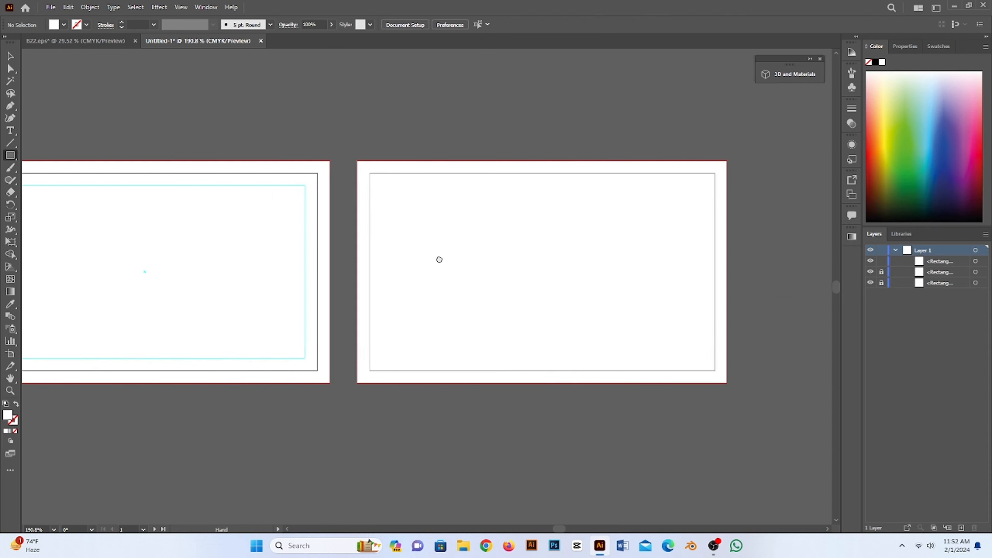
left_click(478, 265)
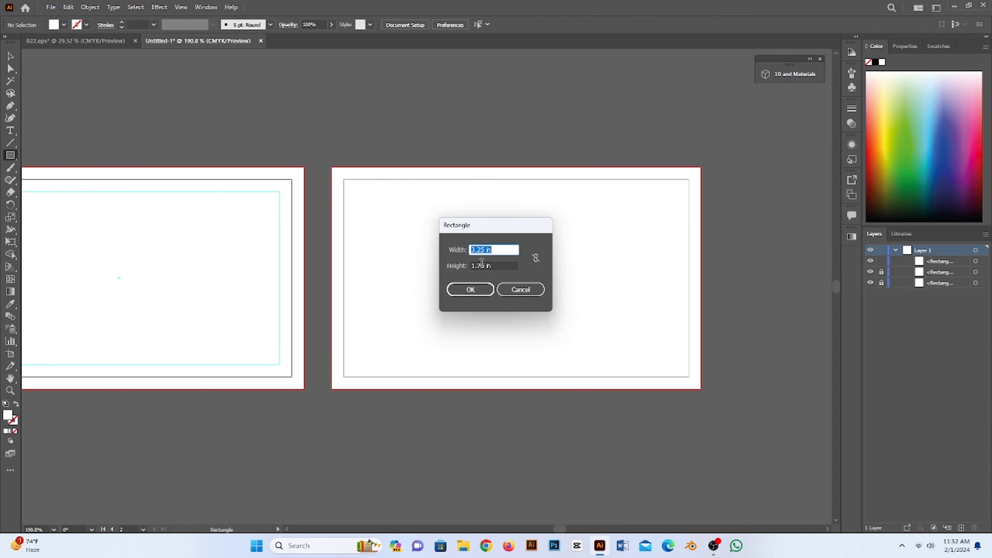
left_click(471, 289)
left_click(443, 24)
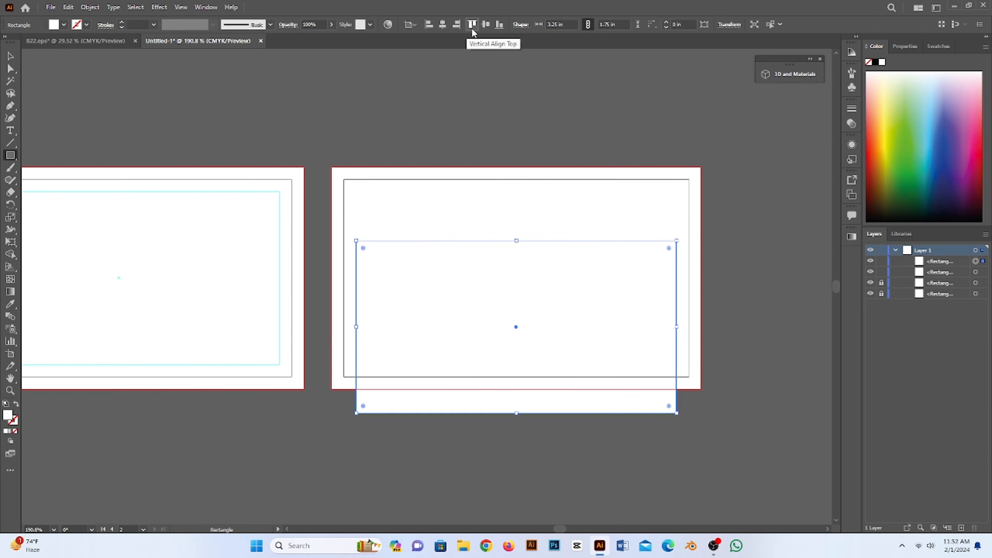
left_click(486, 24)
right_click(443, 130)
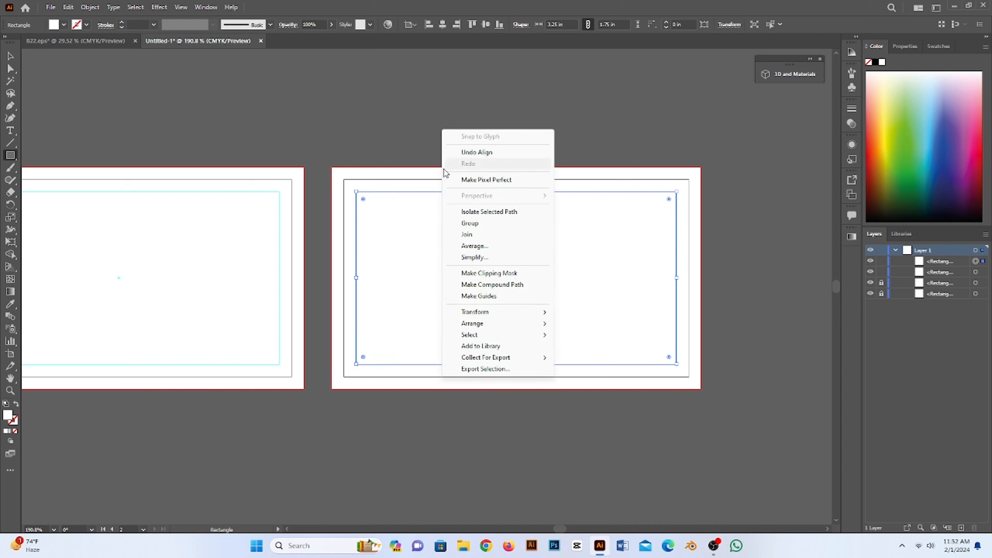
left_click(477, 299)
- Draw a rectangle tilted about 42° over the first card's upper-right corner, about 1.46 in wide and 3.19 in long
left_click_drag(331, 224, 571, 229)
left_click_drag(350, 332, 386, 330)
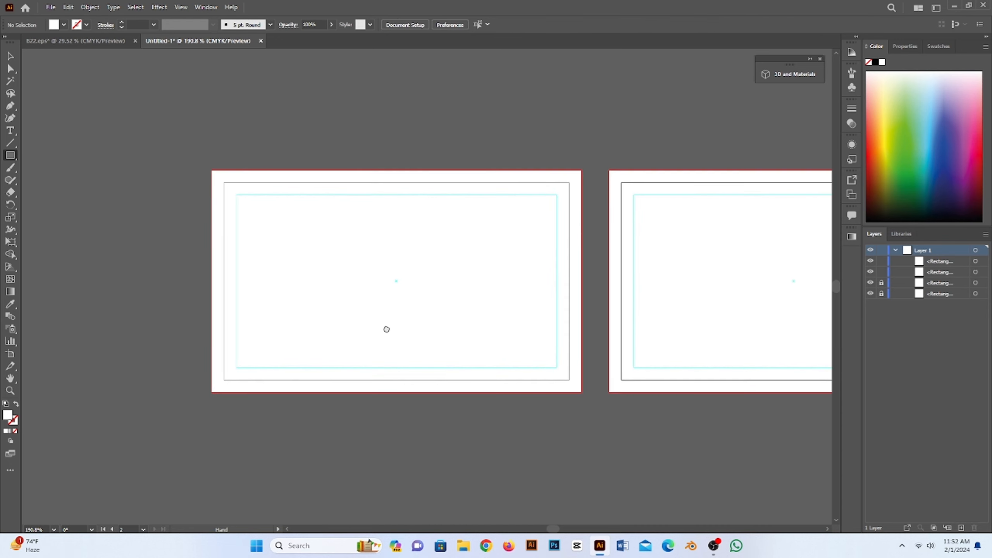
mouse_move(276, 134)
left_mouse_down()
mouse_move(340, 198)
mouse_move(416, 351)
mouse_move(435, 354)
mouse_move(528, 281)
mouse_move(567, 274)
left_mouse_up()
left_click_drag(450, 276, 518, 338)
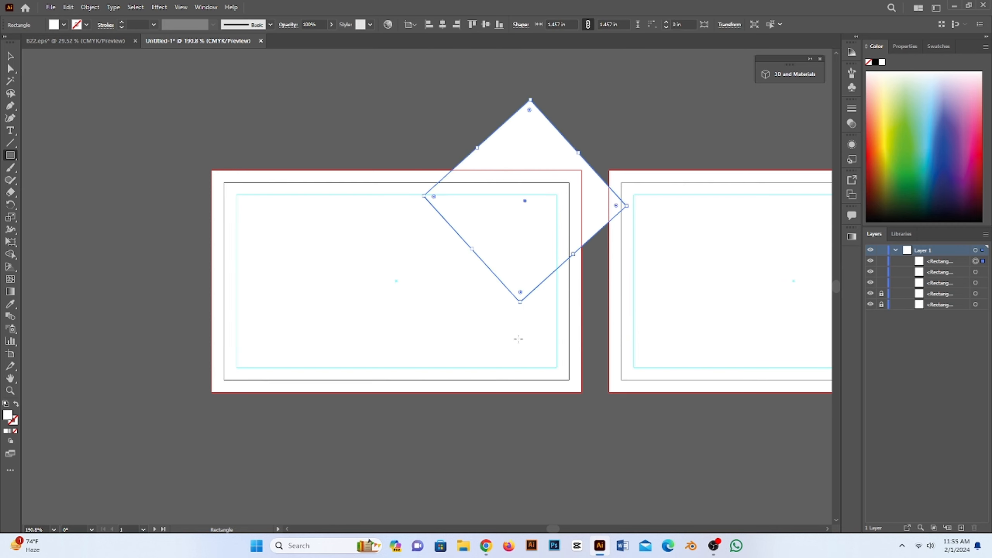
mouse_move(476, 146)
left_mouse_down()
mouse_move(437, 106)
mouse_move(647, 335)
left_mouse_up()
- Move the tilted rectangle slightly up and to the right over the first card's corner
left_click_drag(544, 281, 549, 267)
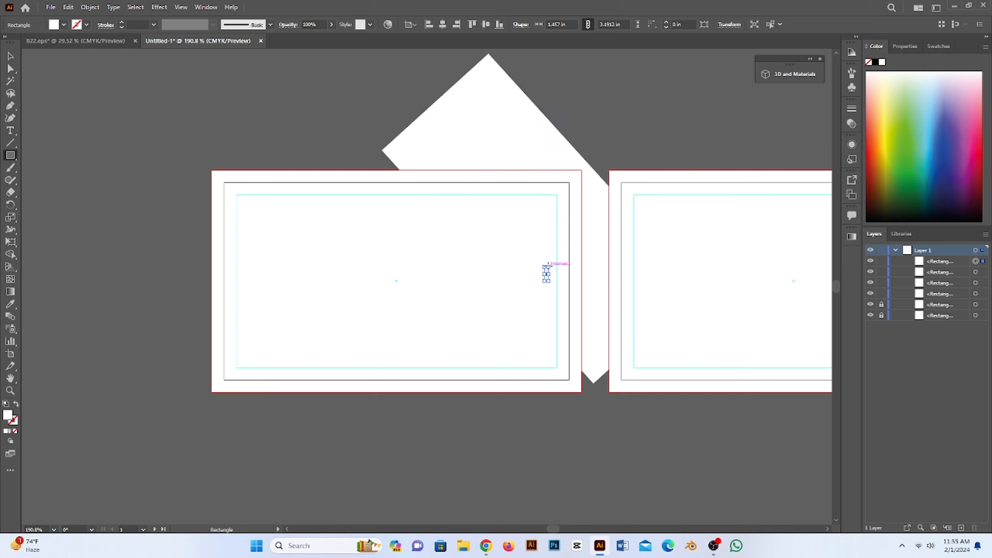
key("ctrl+z")
key("v")
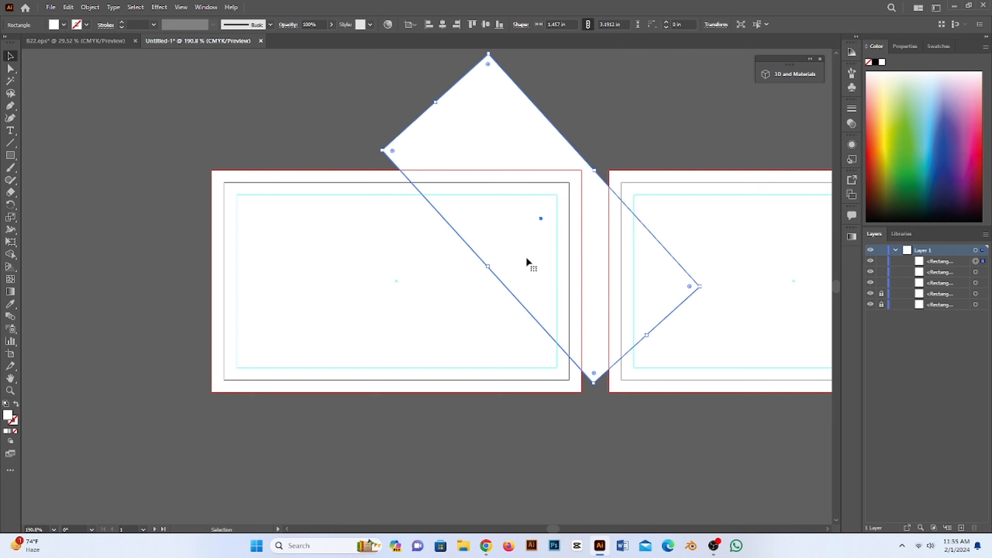
left_click_drag(525, 256, 531, 250)
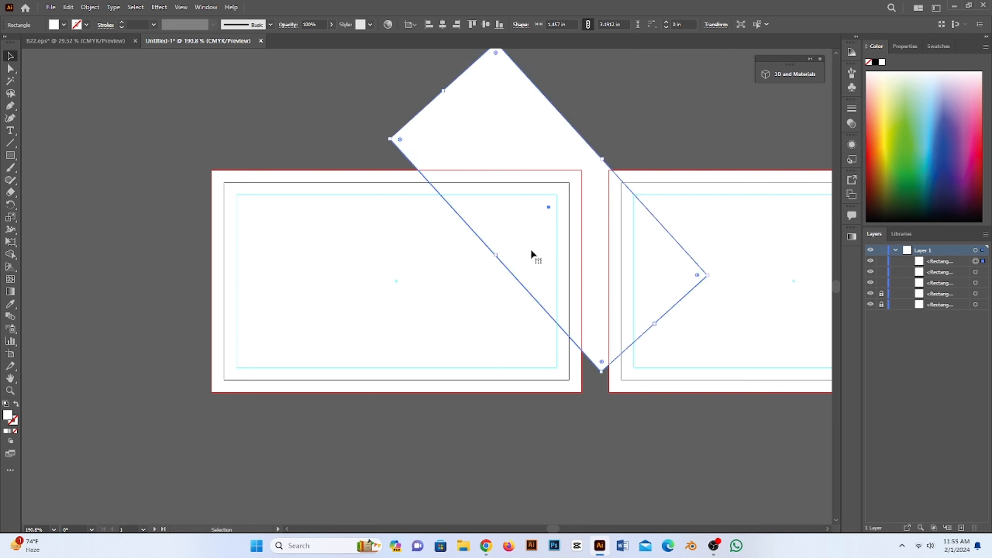
- Round the tilted rectangle's corners with a 0.125 in radius
left_click(717, 26)
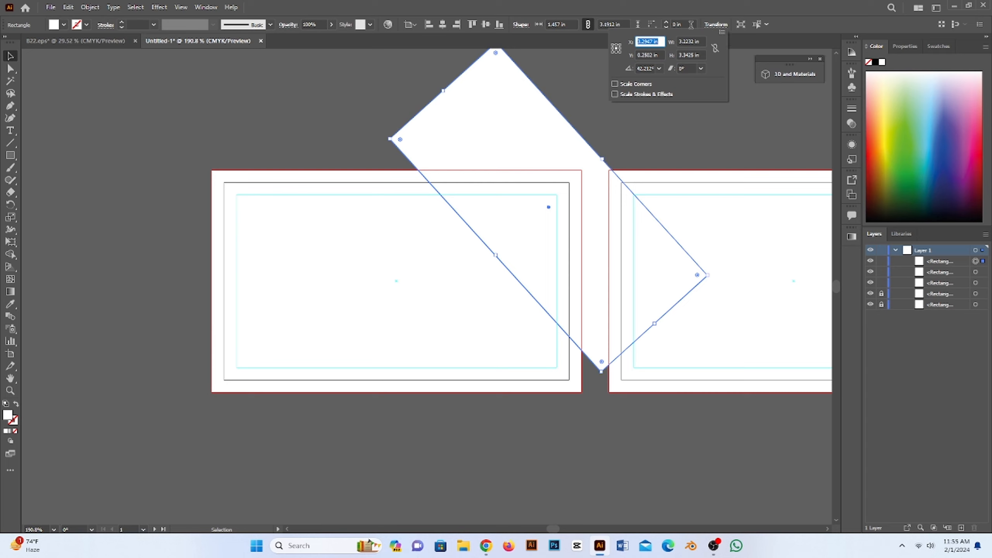
left_click(667, 22)
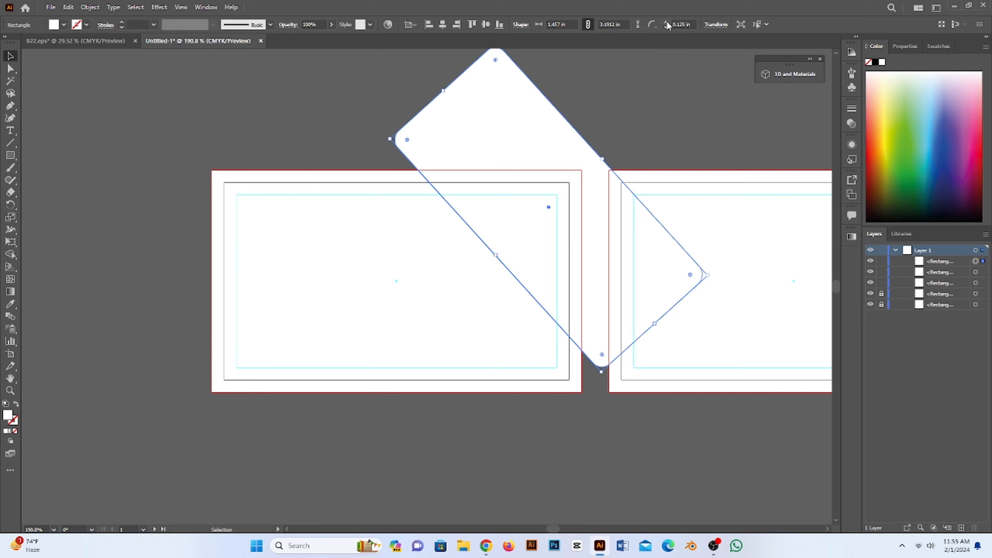
left_click(667, 22)
left_click(666, 22)
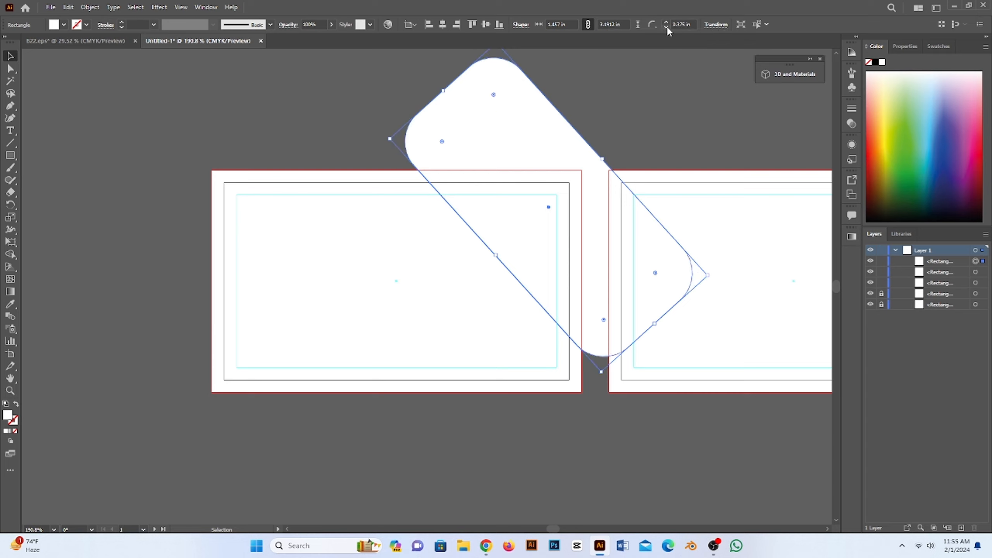
left_click(666, 27)
left_click(667, 26)
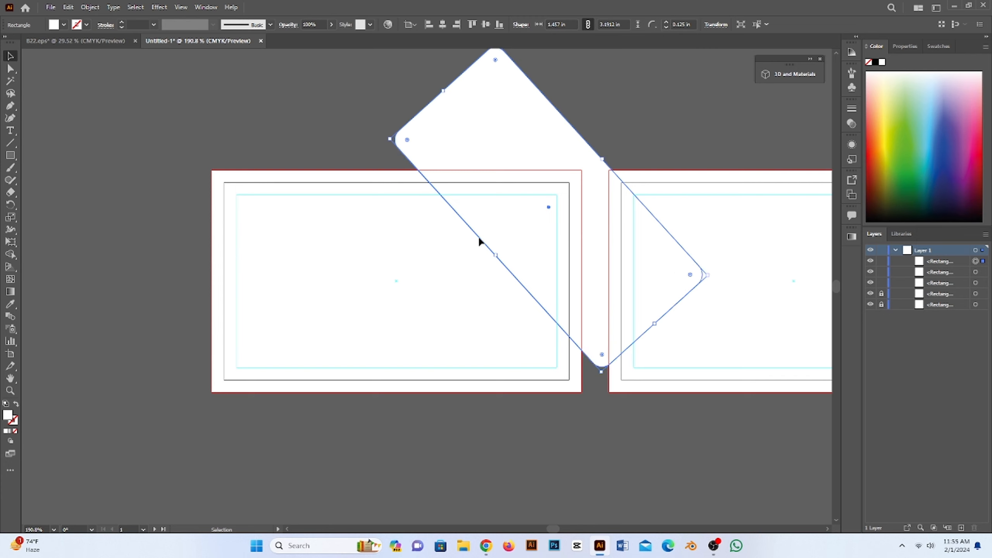
- Move the tilted rounded rectangle slightly left and up over the first card and fill it with black 000000
left_click_drag(532, 251, 493, 238)
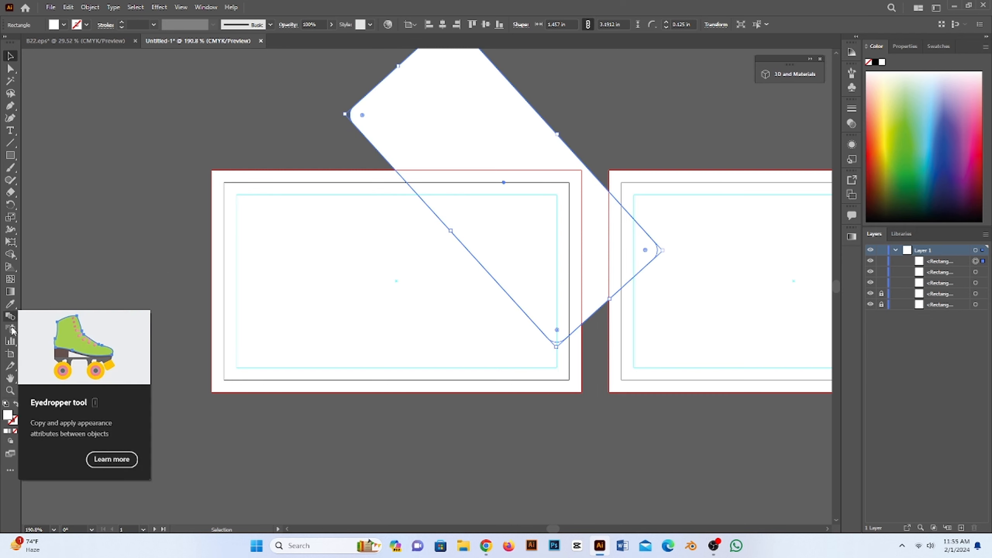
double_click(8, 416)
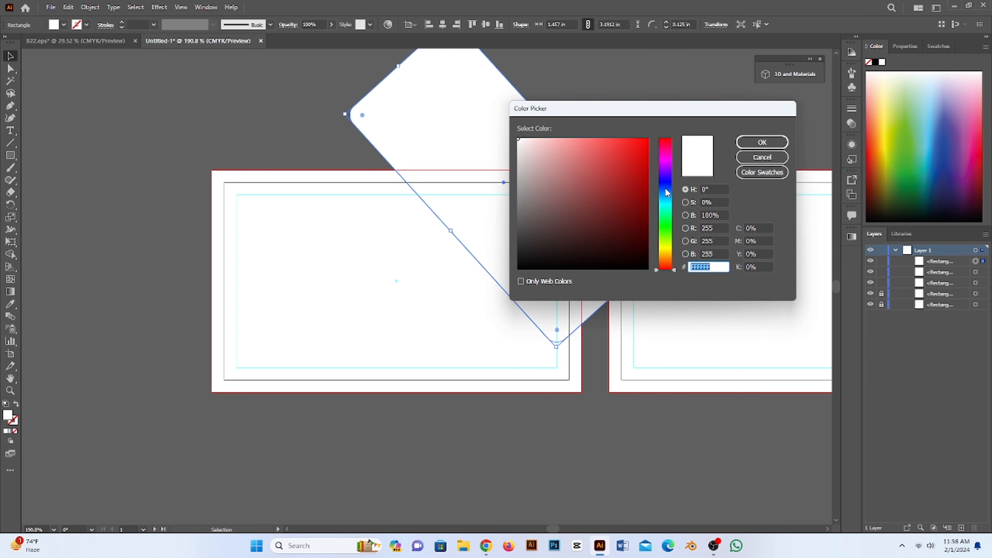
left_click(665, 190)
left_click(646, 270)
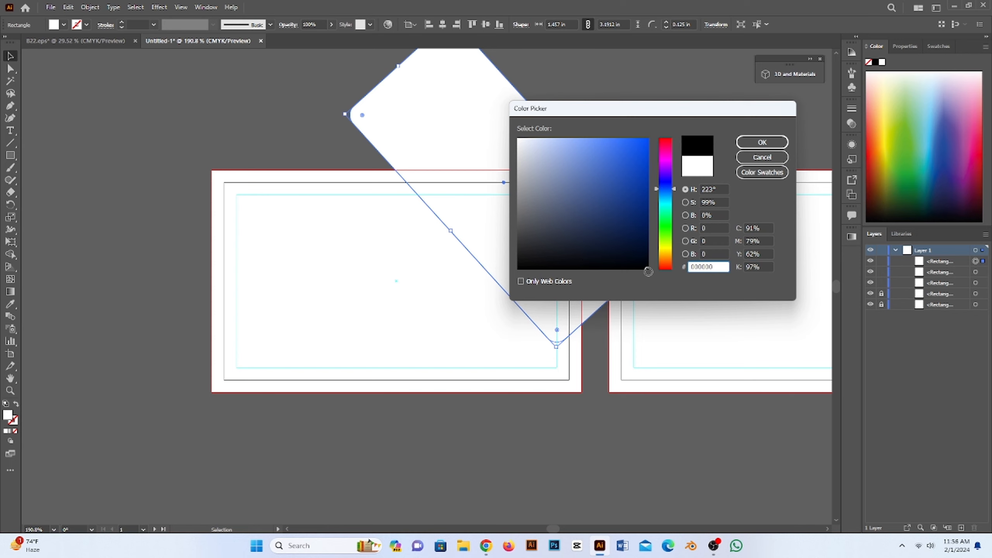
left_click(762, 142)
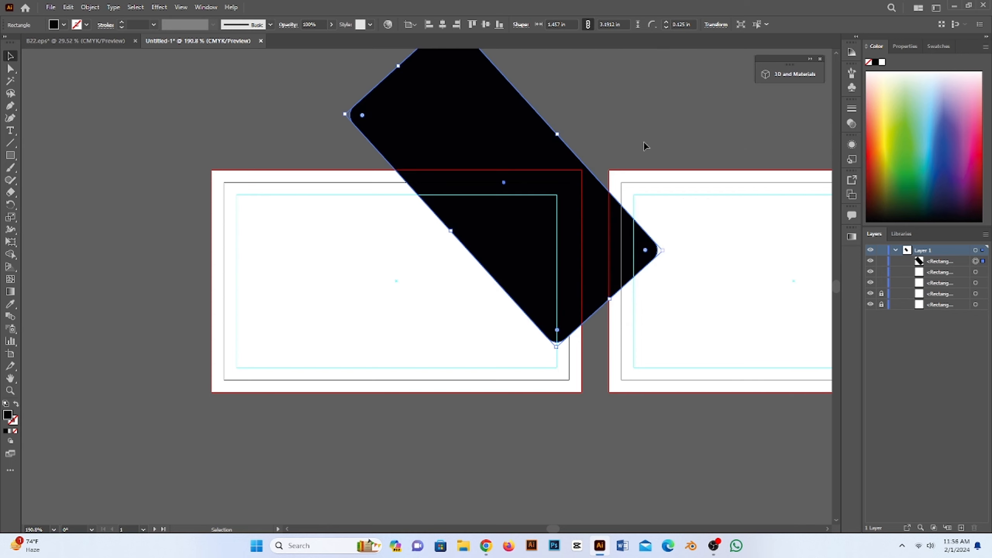
left_click(141, 116)
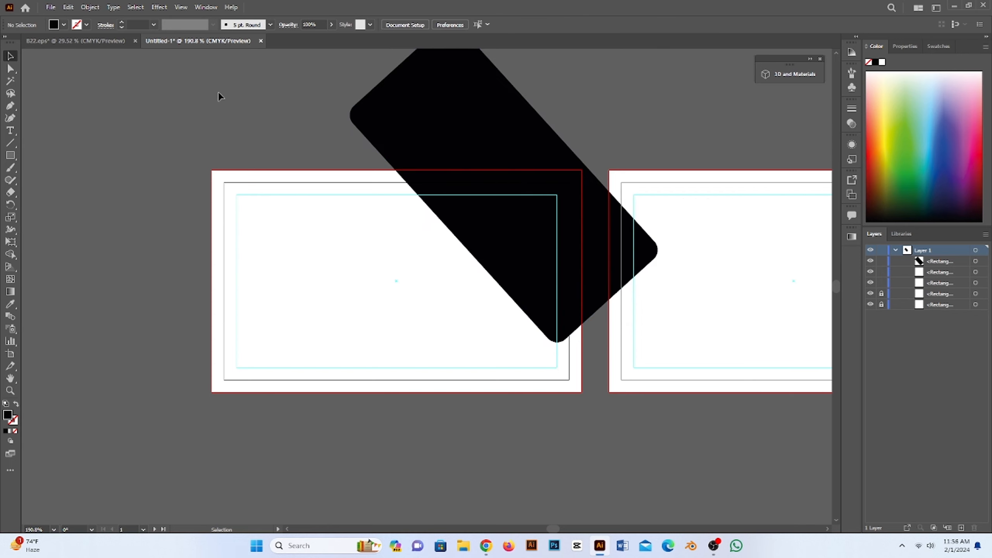
- Draw a black square about 1.33 in wide on the first card and round its corners with a 0.125 in radius
left_click(10, 155)
left_click_drag(267, 231, 400, 361)
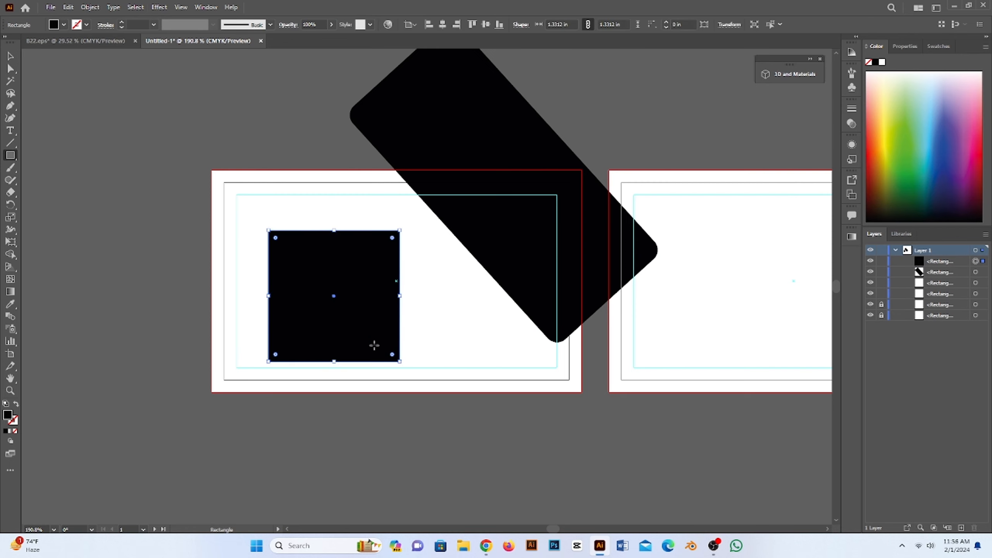
left_click(666, 22)
left_click(666, 22)
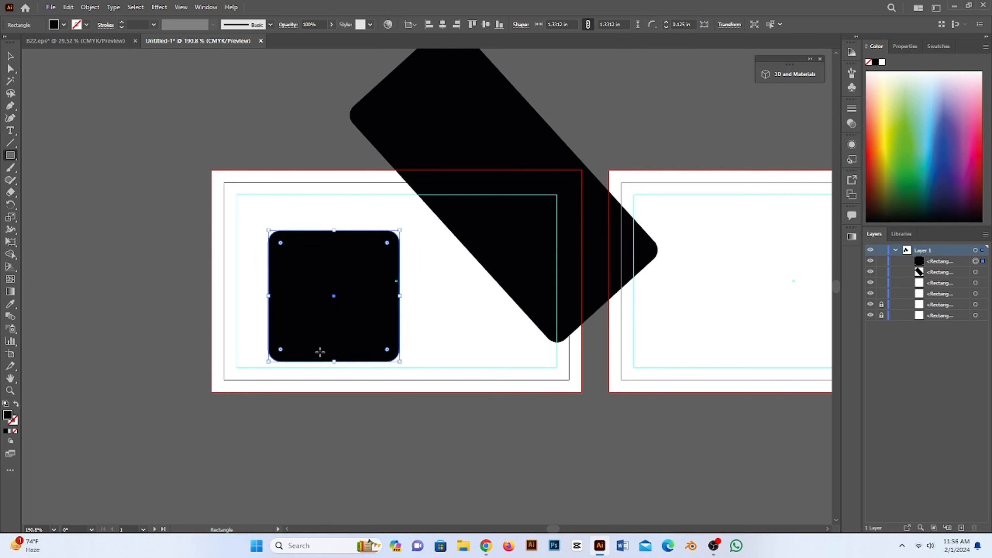
- Move the rounded square to the card's lower-left corner, rotate it to match the long rectangle's tilt, and duplicate it into three diamonds along the left side
key("v")
left_click_drag(314, 326, 213, 373)
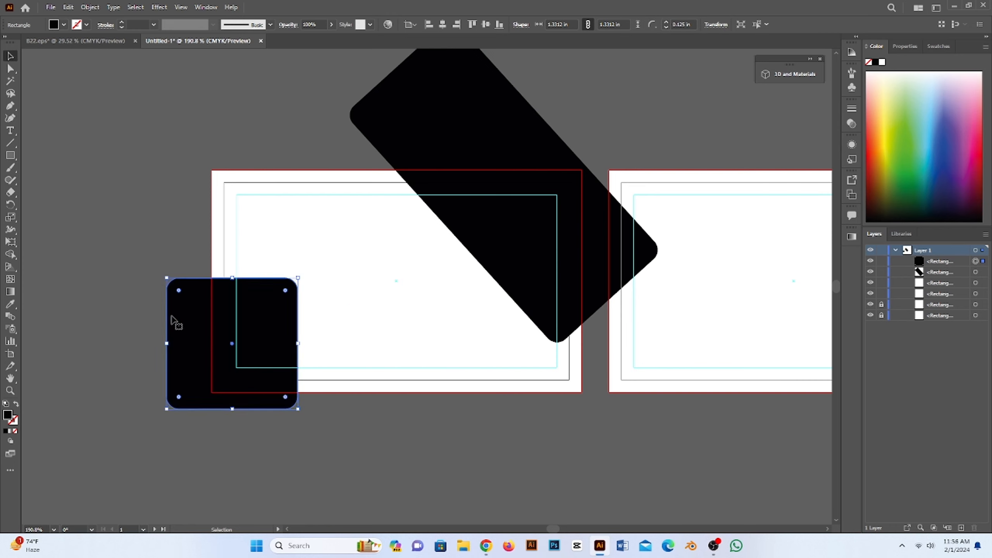
left_click_drag(164, 275, 238, 250)
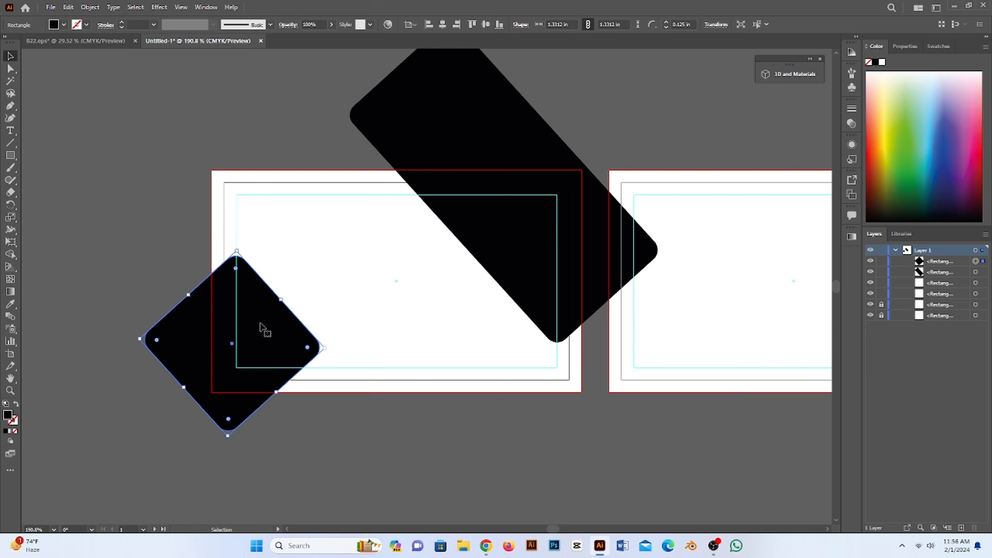
left_click_drag(261, 331, 303, 137)
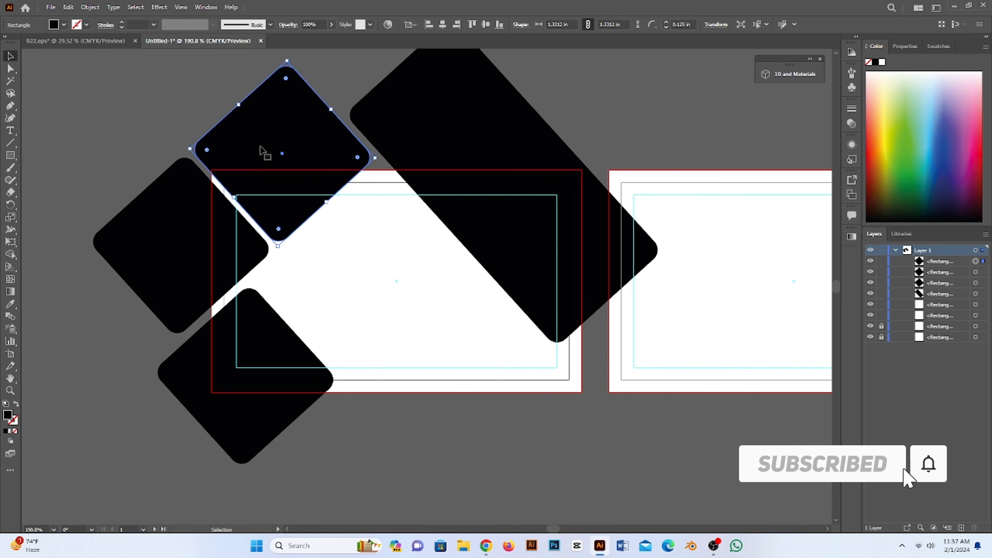
- Fill the lowest diamond at the card's lower-left corner with the near-black color 0C0C0C
left_click(241, 430)
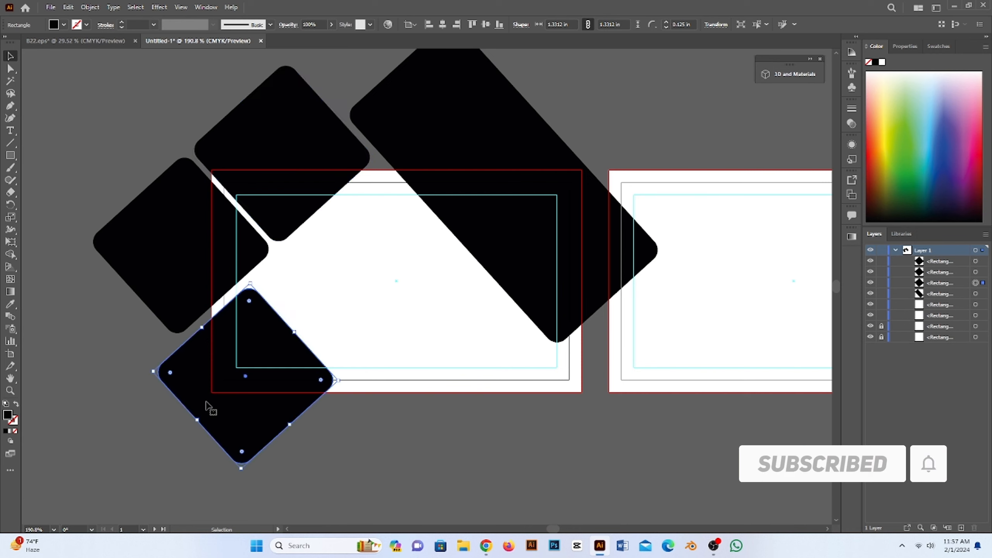
double_click(7, 416)
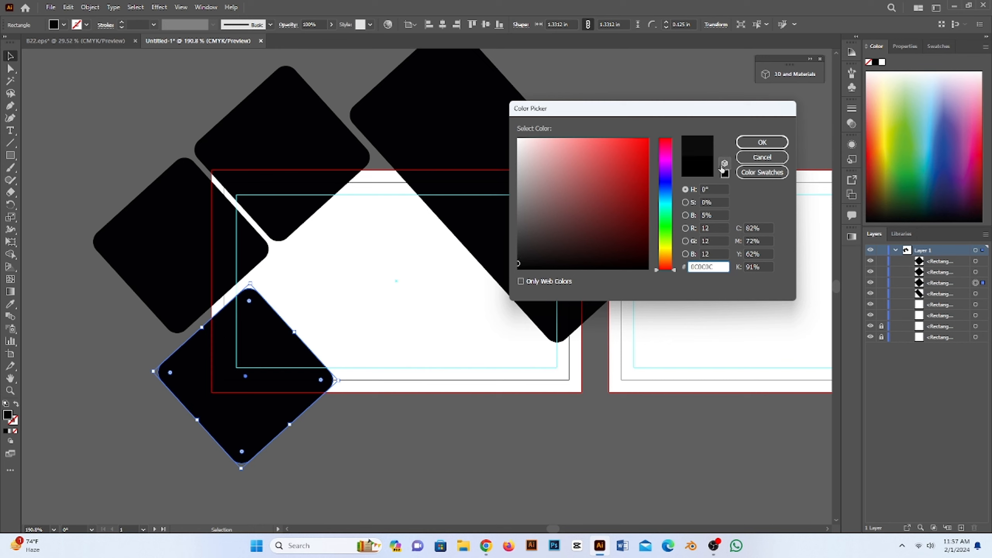
left_click(758, 143)
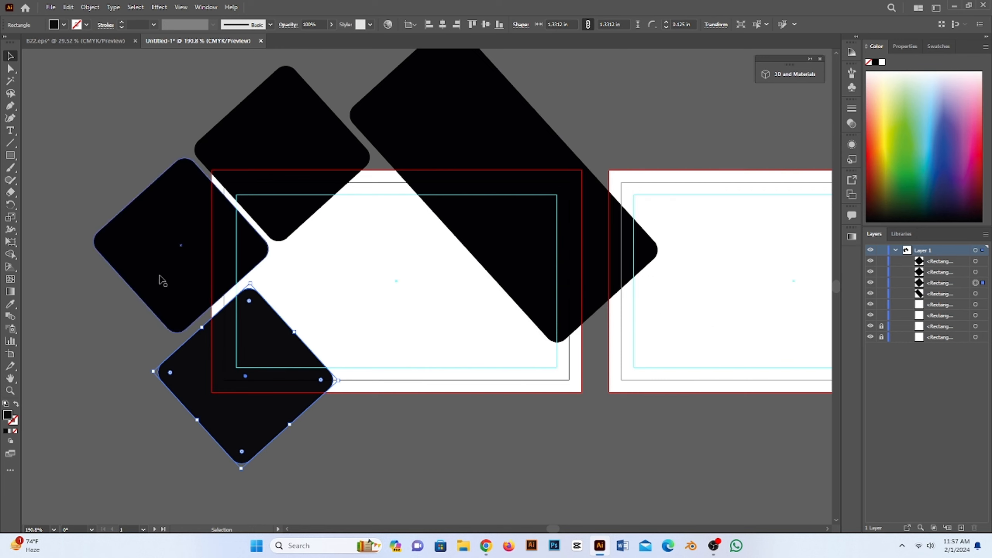
- Copy the lowest diamond's fill to the leftmost diamond and lighten it to 151616
left_click(165, 277)
left_click(11, 304)
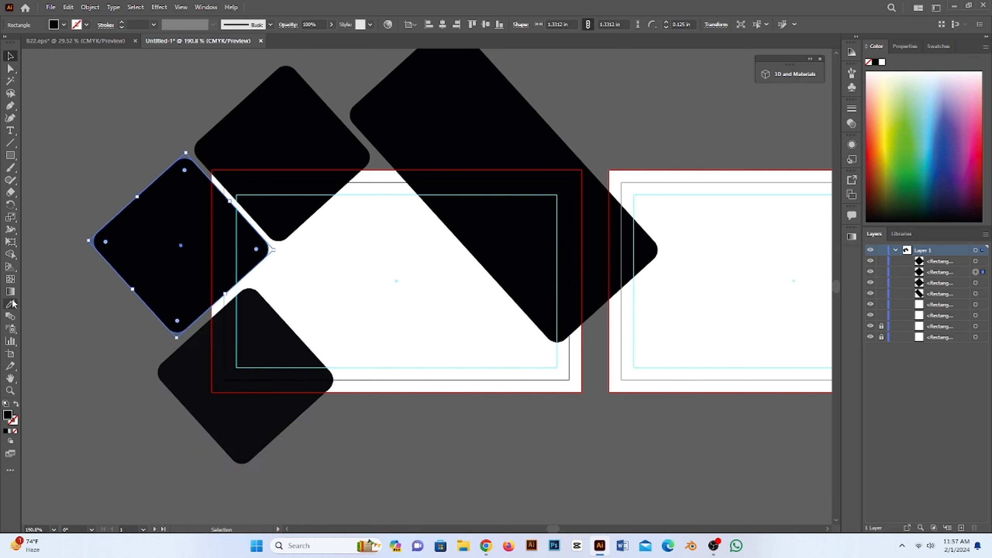
left_click(181, 367)
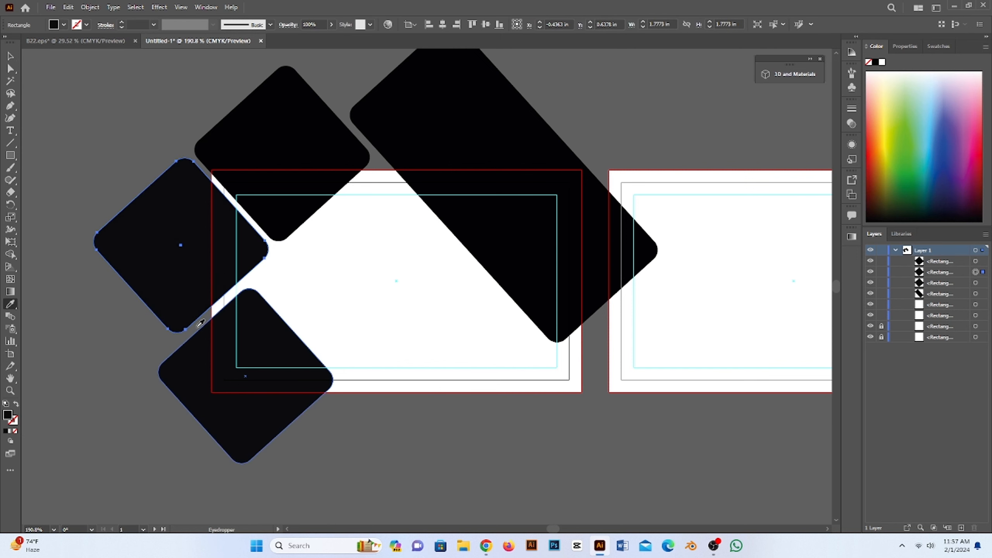
double_click(8, 416)
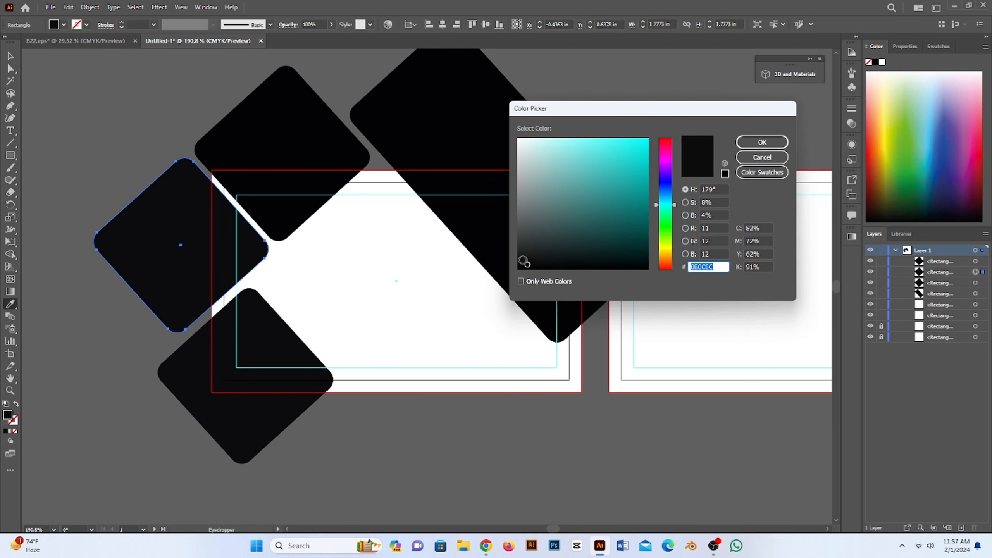
left_click(522, 258)
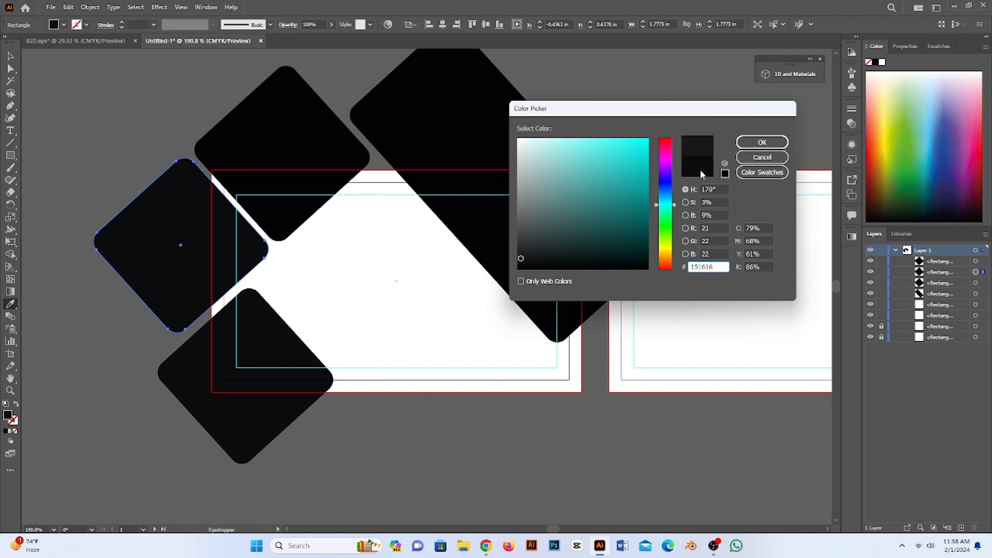
left_click(762, 142)
key("v")
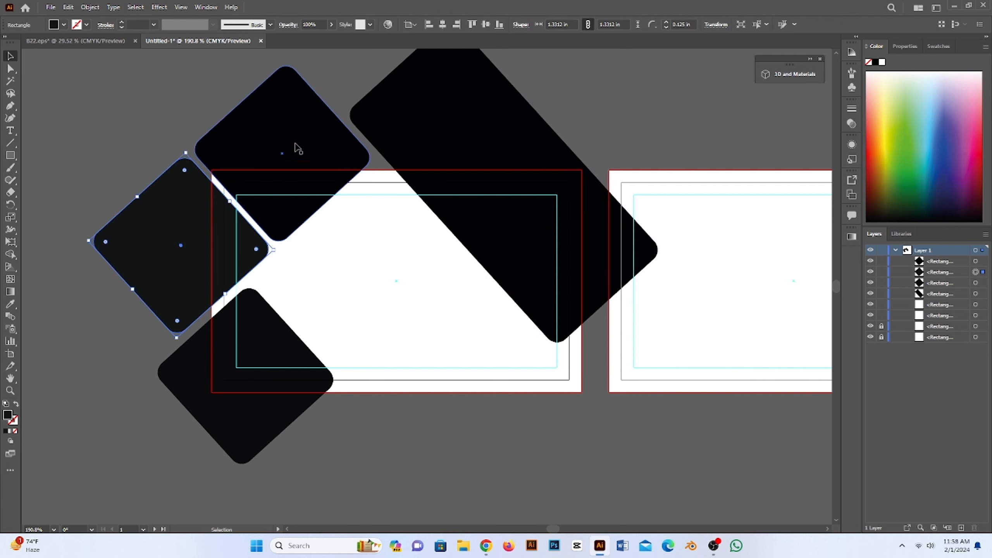
- Copy the leftmost diamond's fill to the uppermost diamond and lighten it to a dark grey
left_click(297, 149)
scroll(295, 160, "up", 1)
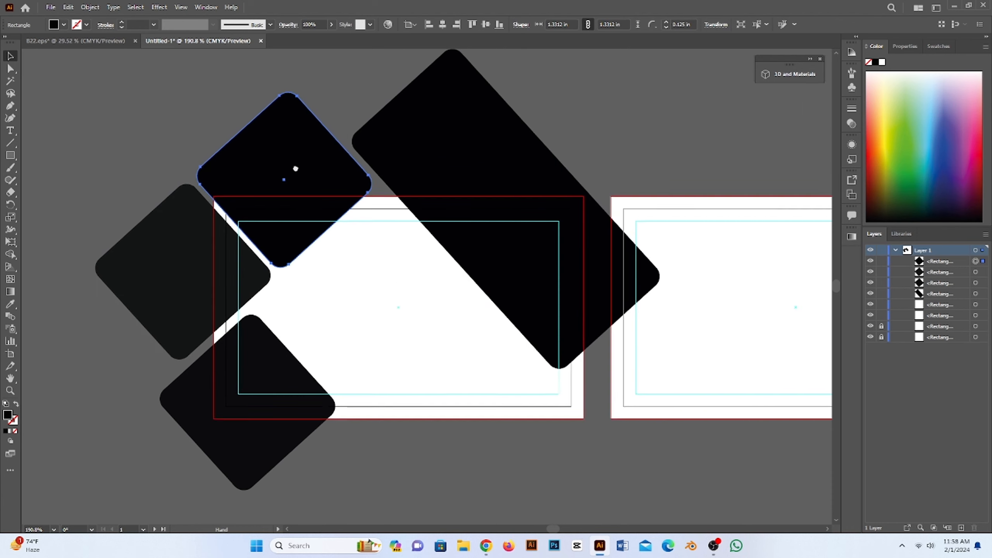
left_click(10, 304)
left_click(190, 271)
double_click(8, 416)
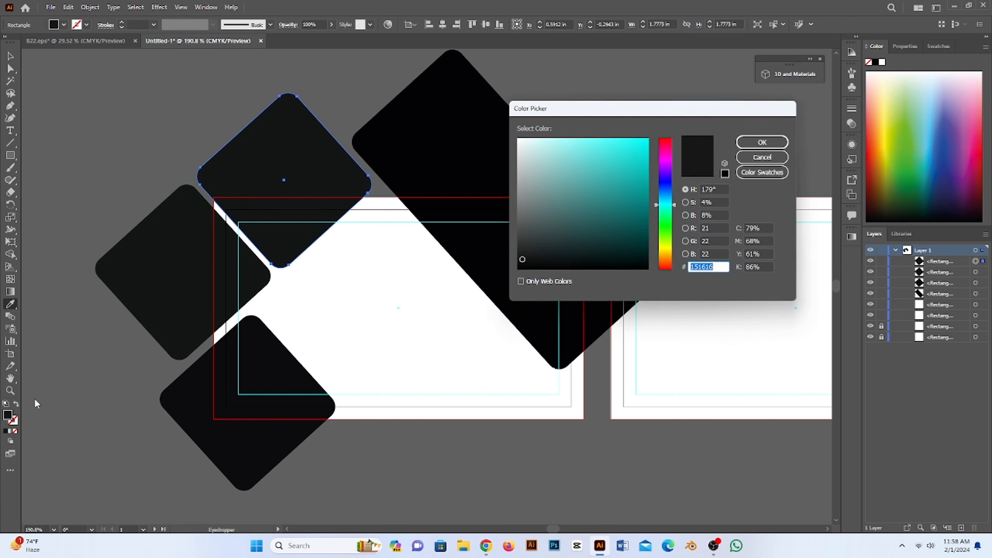
left_click(519, 248)
left_click(762, 142)
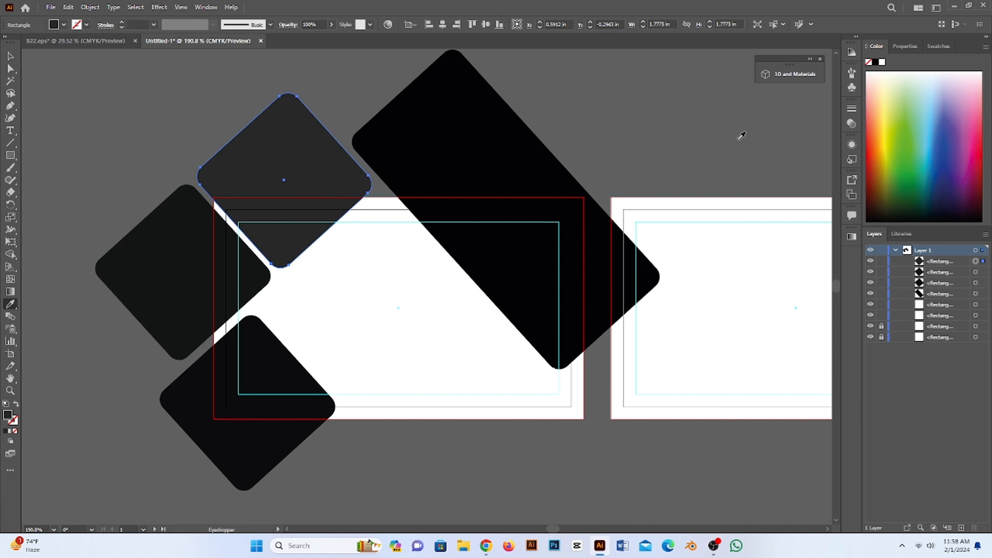
- Reposition the three diamonds farther outward along the card's left side, keeping narrow diagonal gaps between them
left_click(15, 57)
left_click(620, 134)
left_click_drag(173, 259, 142, 294)
left_click_drag(255, 384, 268, 399)
left_click_drag(186, 325, 195, 336)
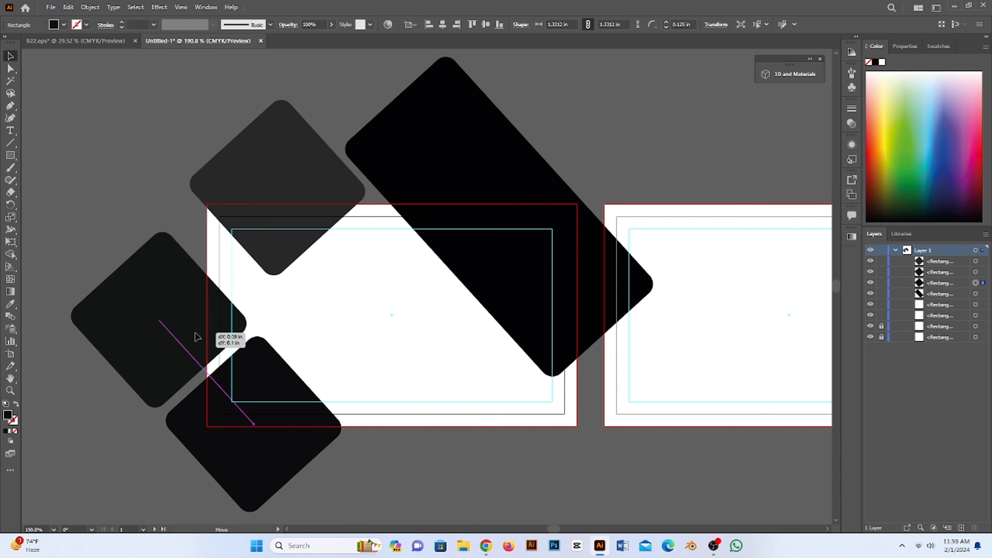
left_click_drag(290, 168, 251, 176)
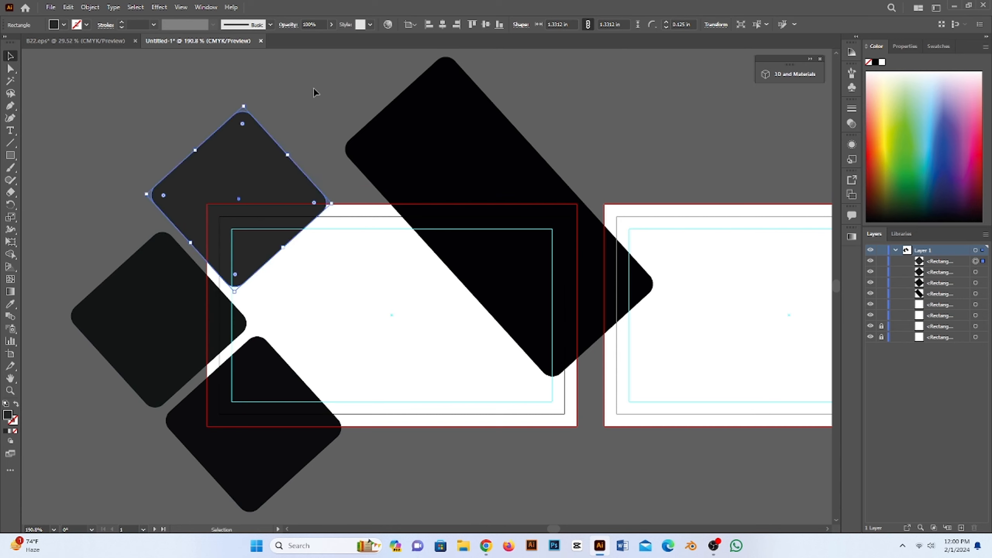
left_click(325, 81)
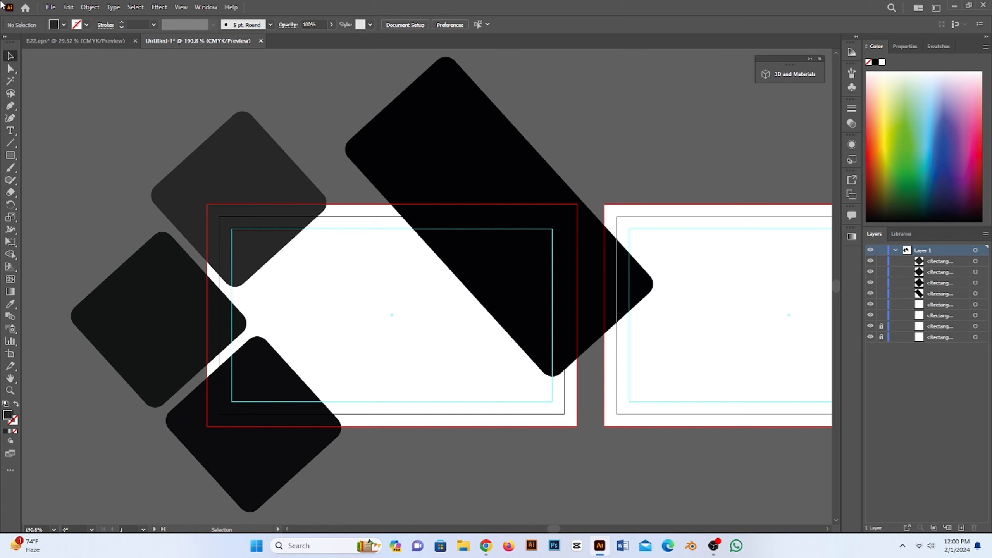
- Add the text YOUR NAME in the upper white area of the first card
left_click(10, 135)
left_click(305, 270)
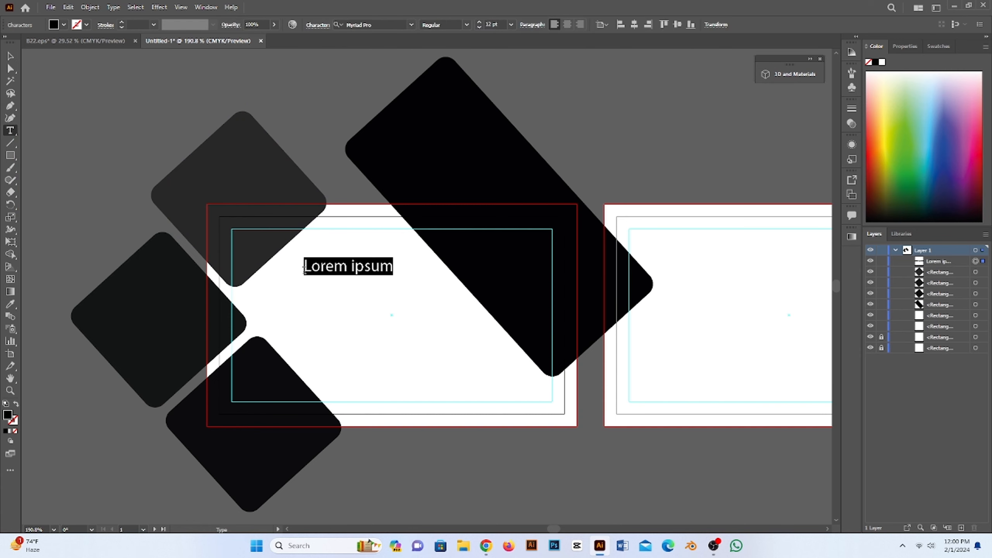
type("YOUR")
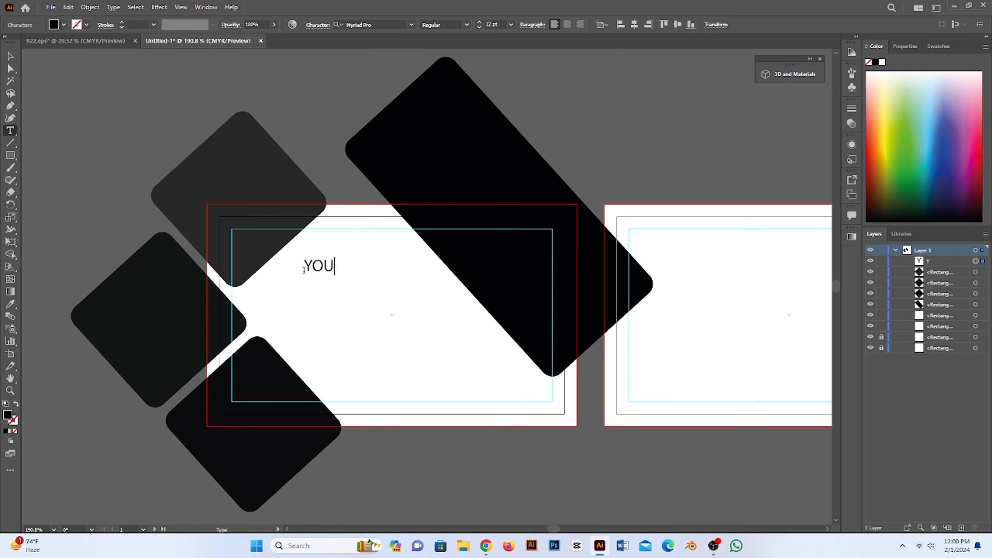
type("ME")
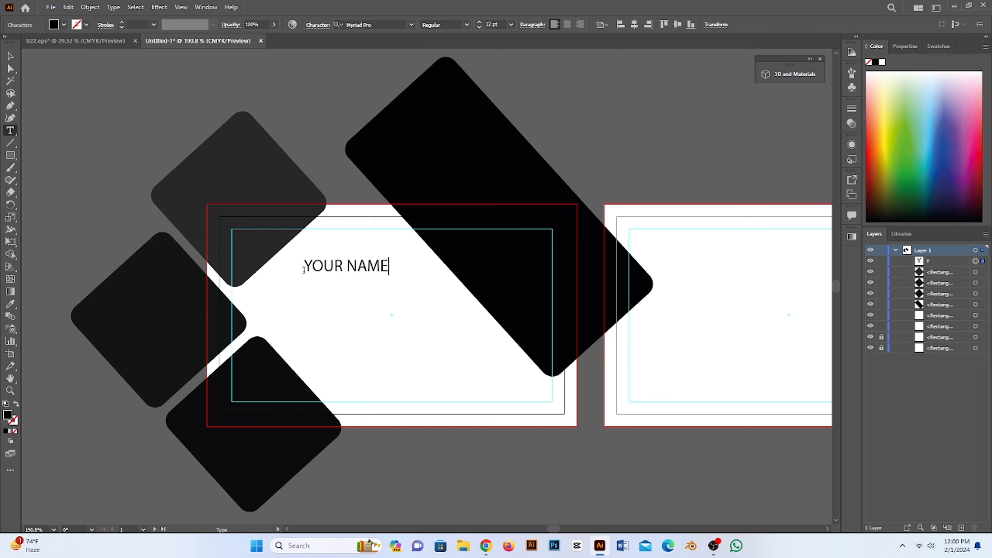
key("Escape")
- Set the YOUR NAME text to the Nexa font in the Heavy style
left_click(344, 25)
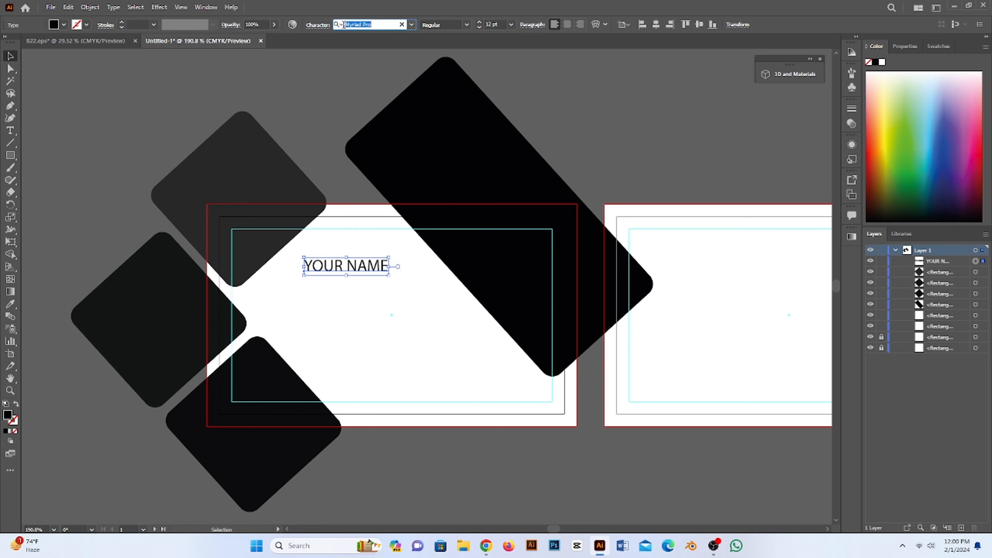
key("BackSpace")
left_click(411, 25)
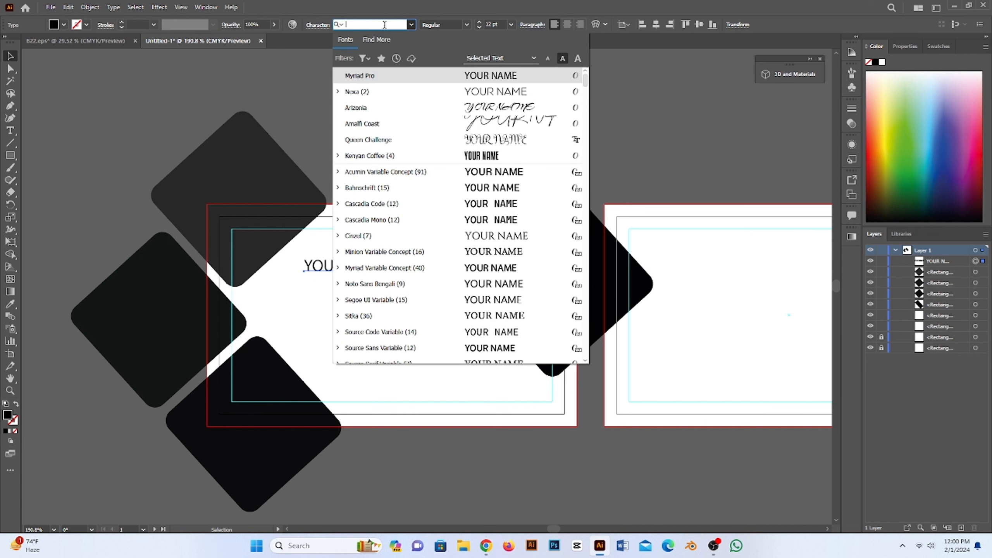
left_click(375, 93)
left_click(466, 24)
left_click(443, 45)
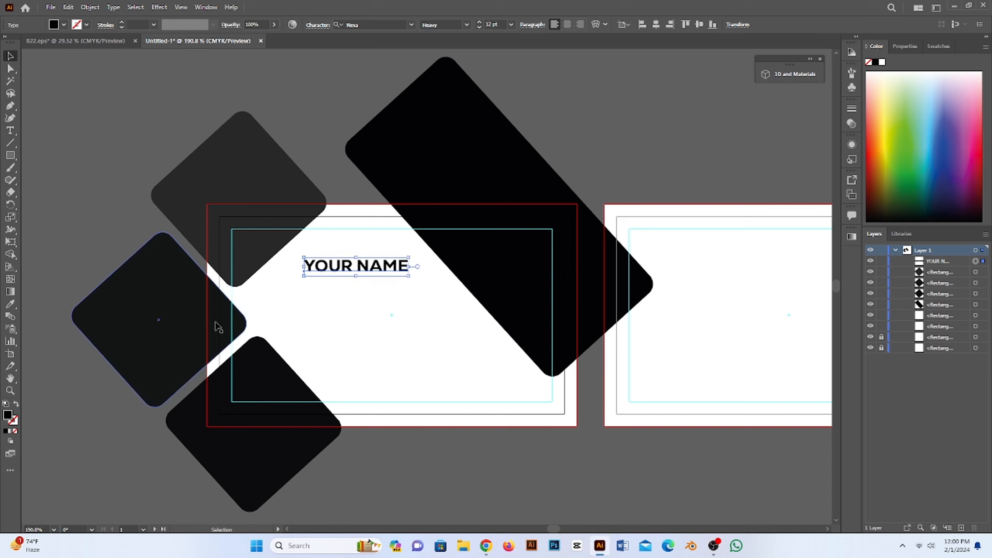
- Move the YOUR NAME text up between the dark shapes and scale it to about 12.33 pt
mouse_move(331, 271)
left_mouse_down()
mouse_move(324, 262)
mouse_move(294, 287)
mouse_move(332, 253)
mouse_move(326, 264)
left_mouse_up()
left_click_drag(403, 251, 410, 248)
left_click_drag(340, 258, 349, 251)
scroll(352, 293, "down", 5)
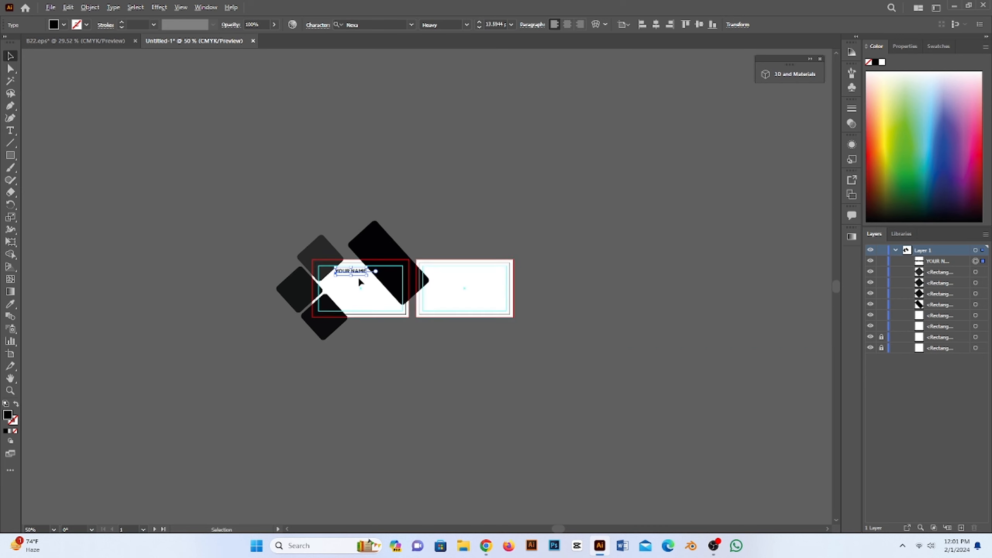
scroll(359, 279, "up", 5)
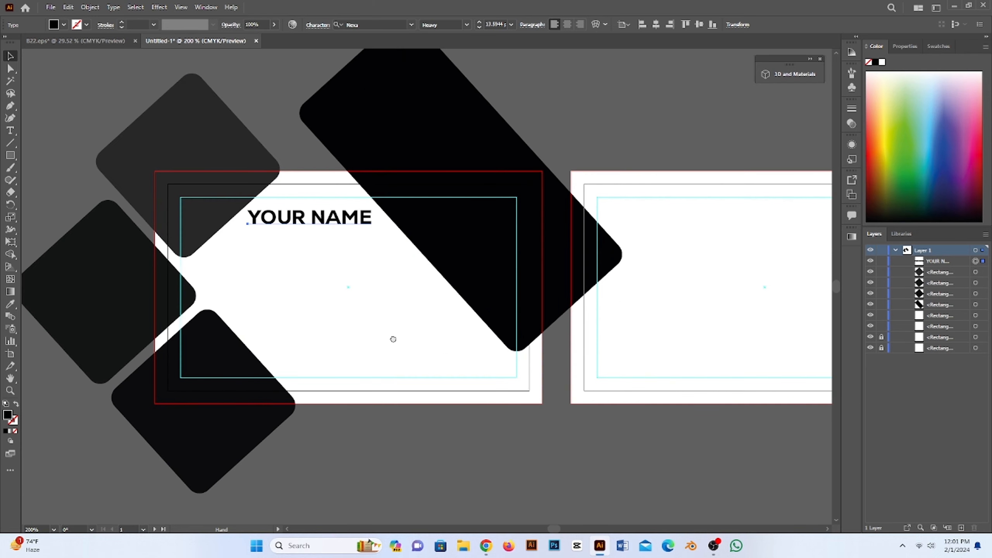
scroll(393, 339, "up", 3)
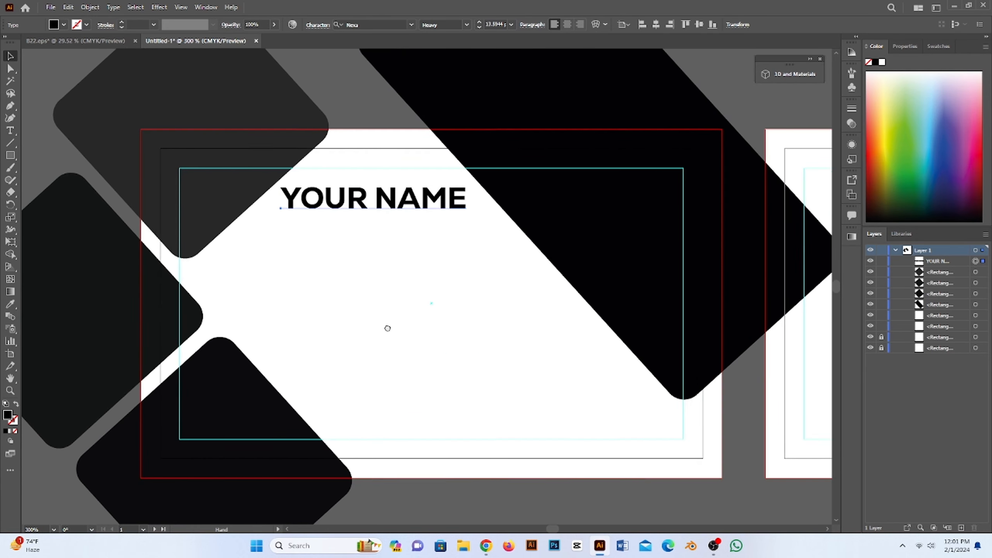
left_click_drag(387, 328, 414, 327)
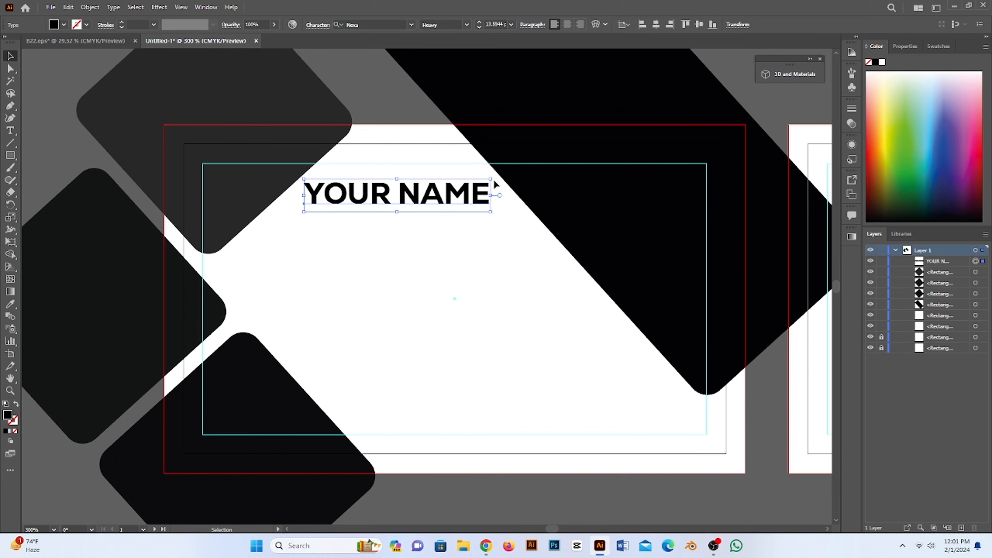
left_click_drag(490, 179, 486, 181)
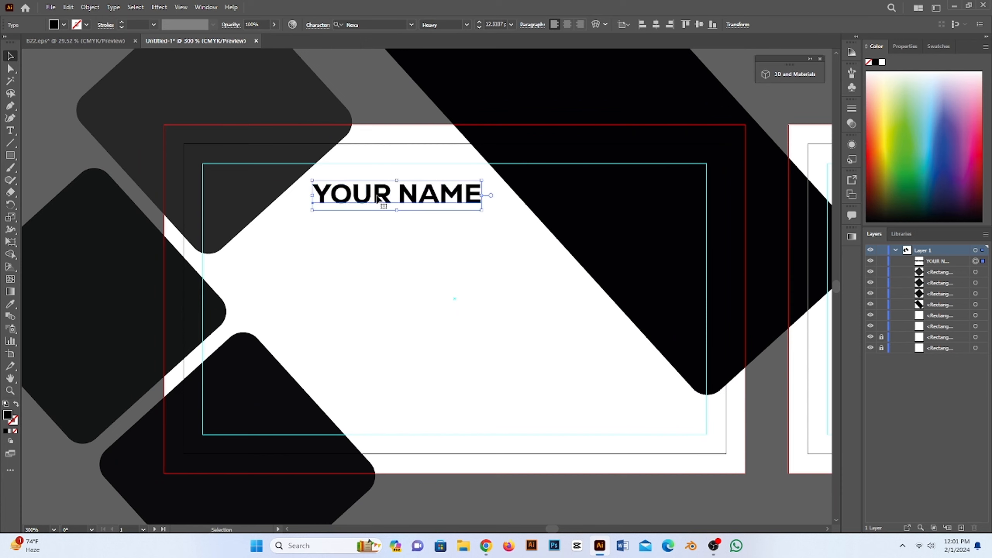
- Move the YOUR NAME text up to the upper safe-area guide and add the text Profession below it
left_click_drag(383, 205, 383, 181)
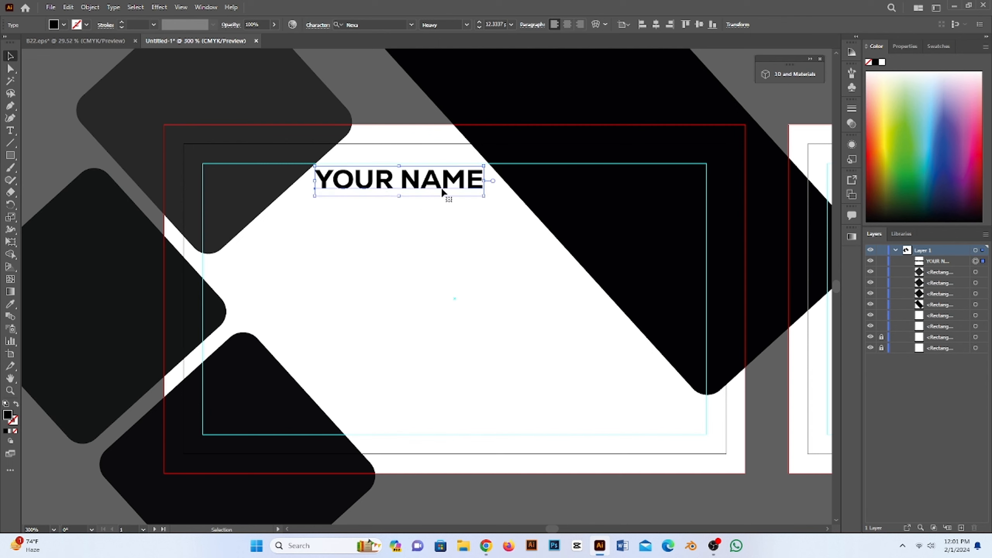
left_click(446, 211)
left_click(10, 130)
left_click(372, 230)
type("P")
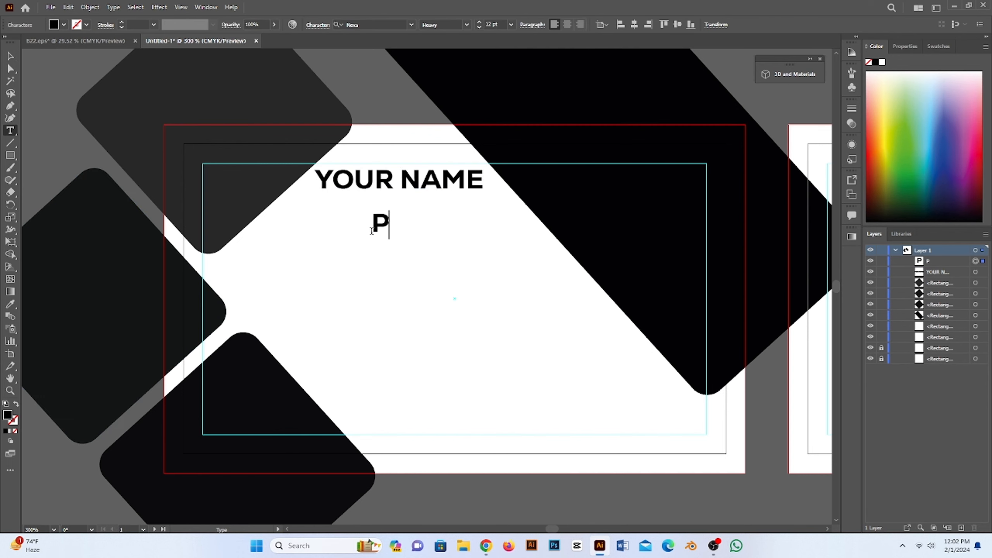
type("rofessi")
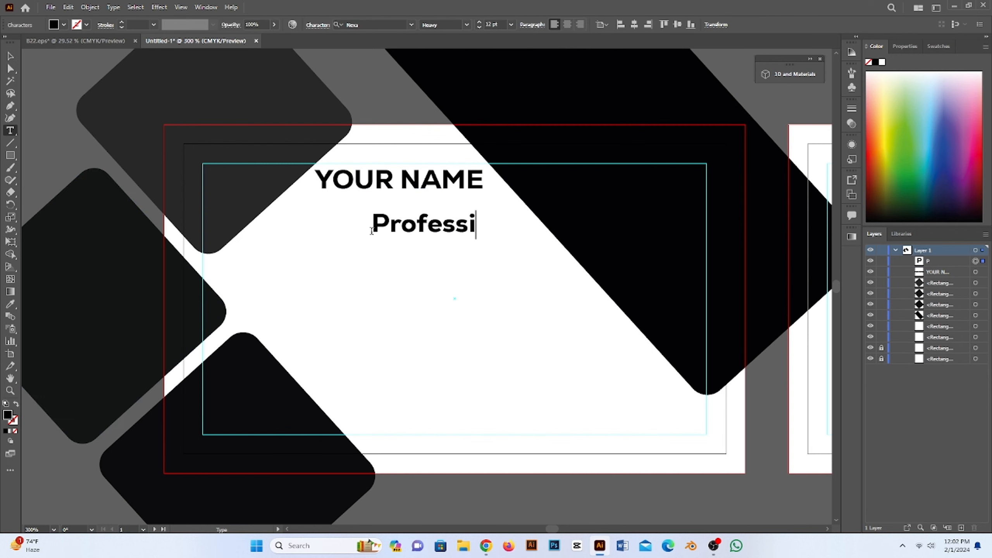
type("on")
key("Escape")
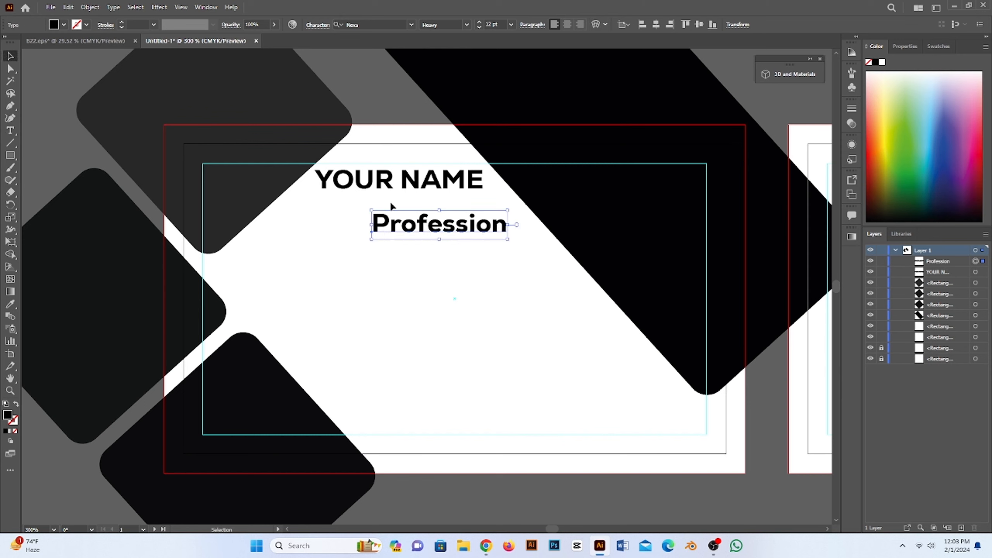
- Set the Profession text to 8 pt and place it directly beneath YOUR NAME with their left edges aligned
left_click(510, 24)
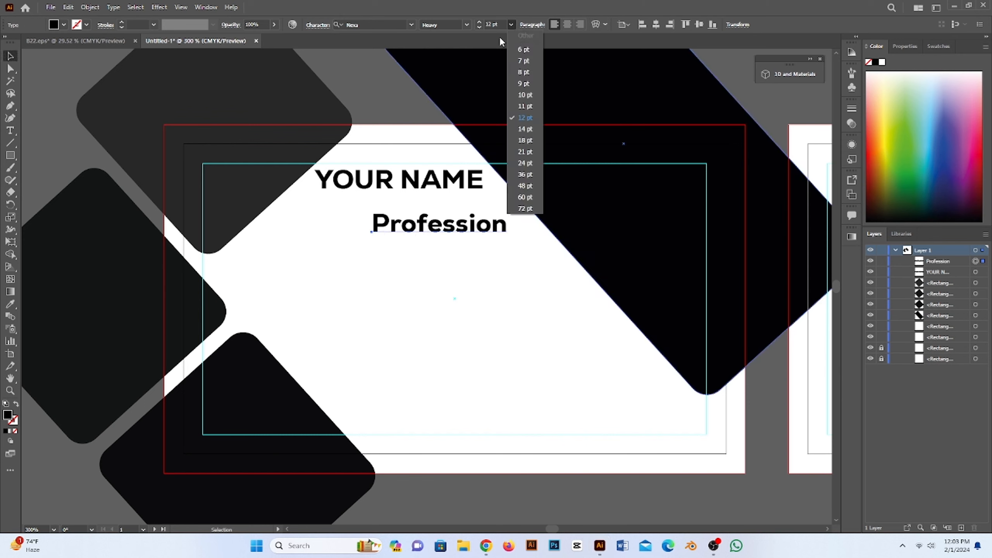
left_click(524, 72)
left_click_drag(381, 230, 323, 208)
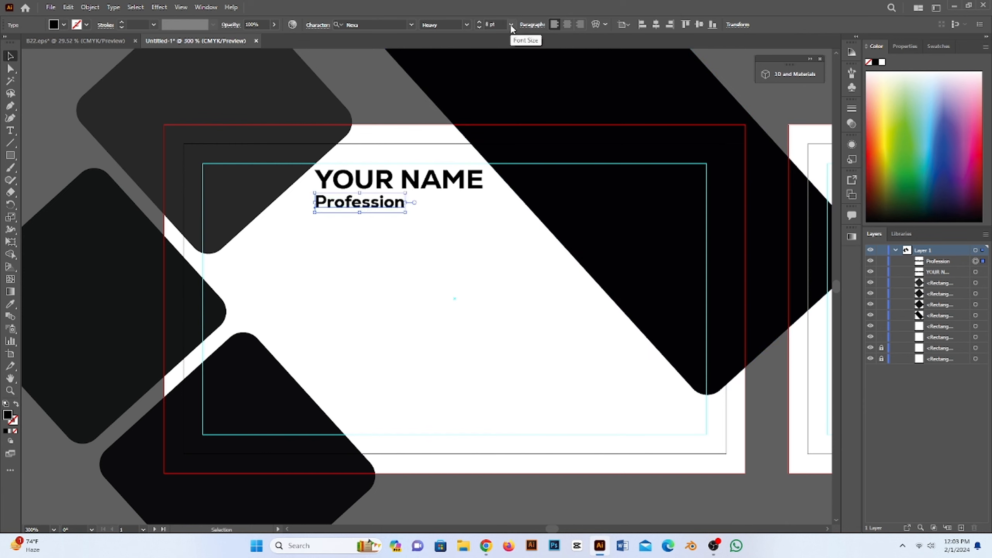
- Set the Profession text's tracking to 100 and nudge it closer to YOUR NAME, keeping the Heavy style
left_click(315, 26)
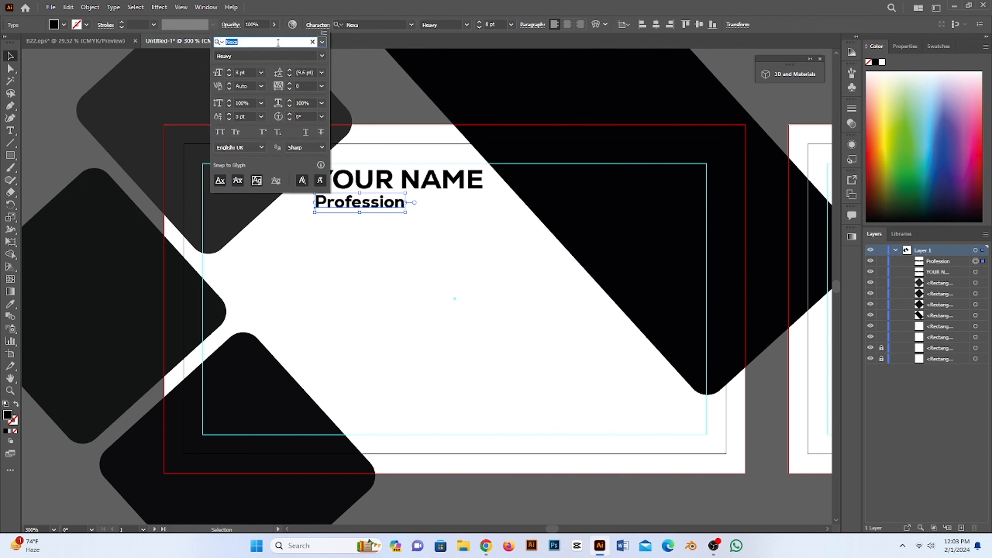
left_click(305, 87)
type("100")
key("Return")
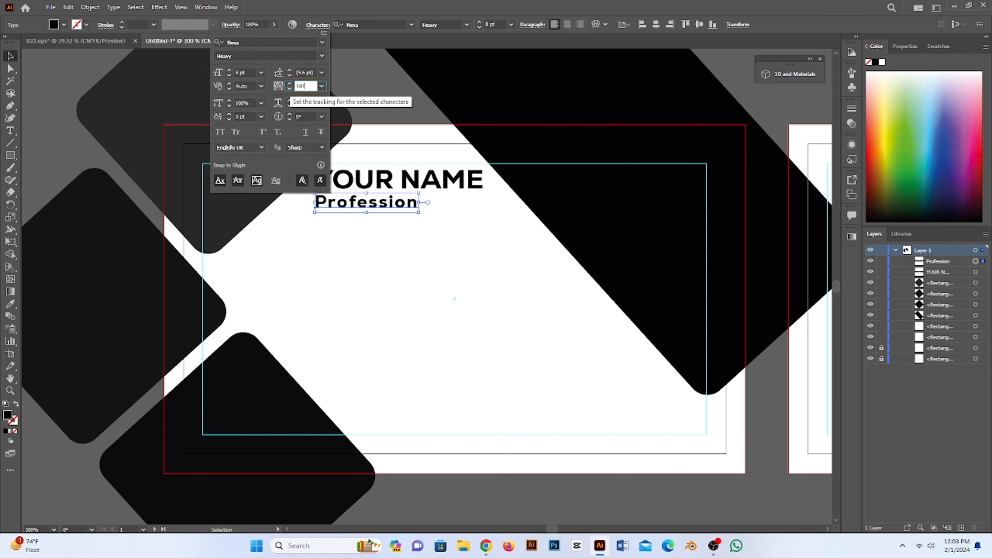
left_click_drag(330, 213, 330, 210)
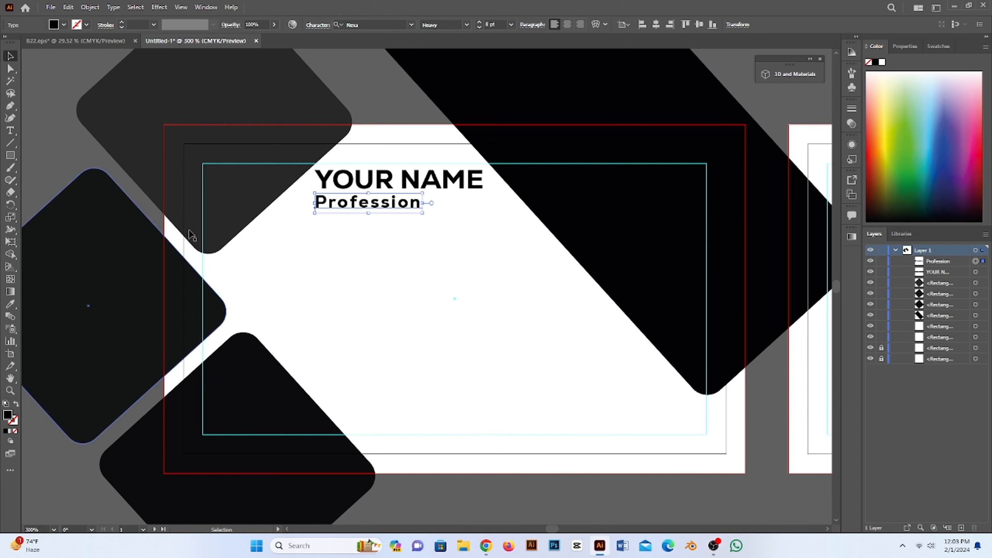
left_click(467, 24)
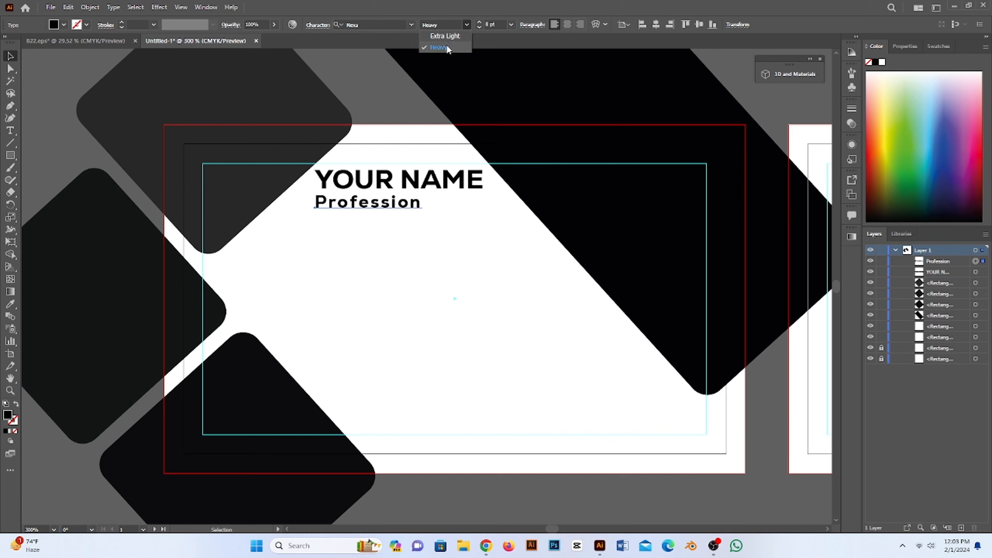
left_click(449, 46)
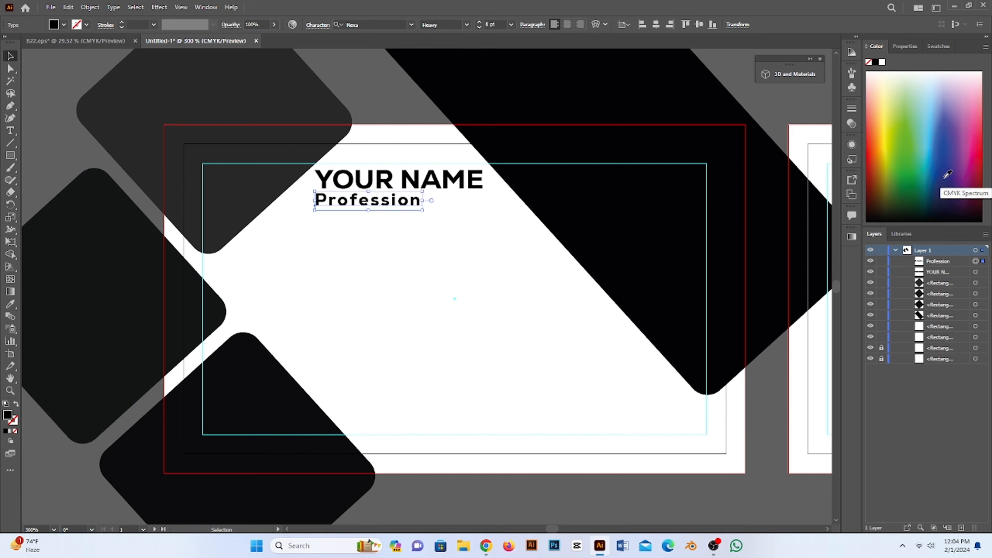
- Add the text "Your address here" in the white area below Profession
key("t")
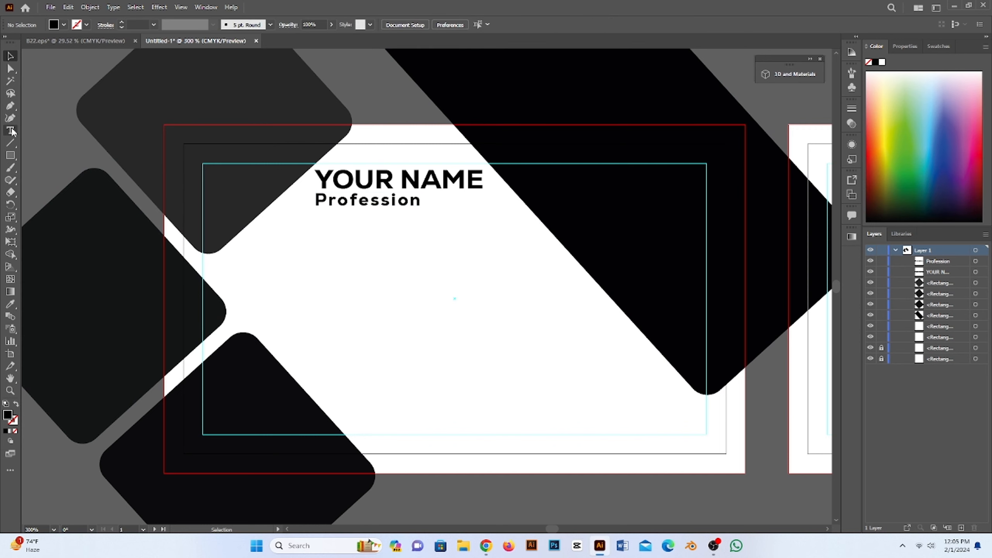
left_click(335, 266)
type("Yourn")
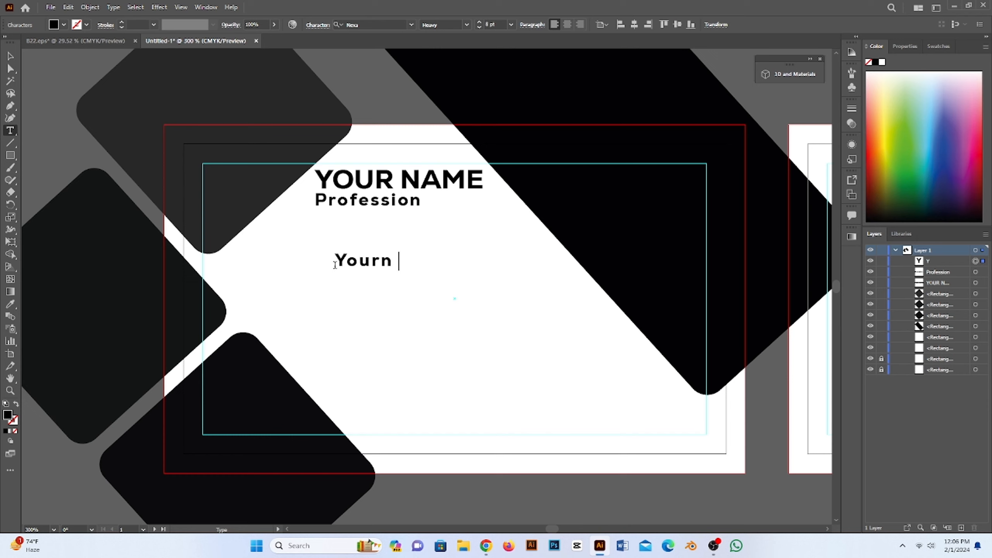
key("BackSpace")
key("BackSpace")
type("address h")
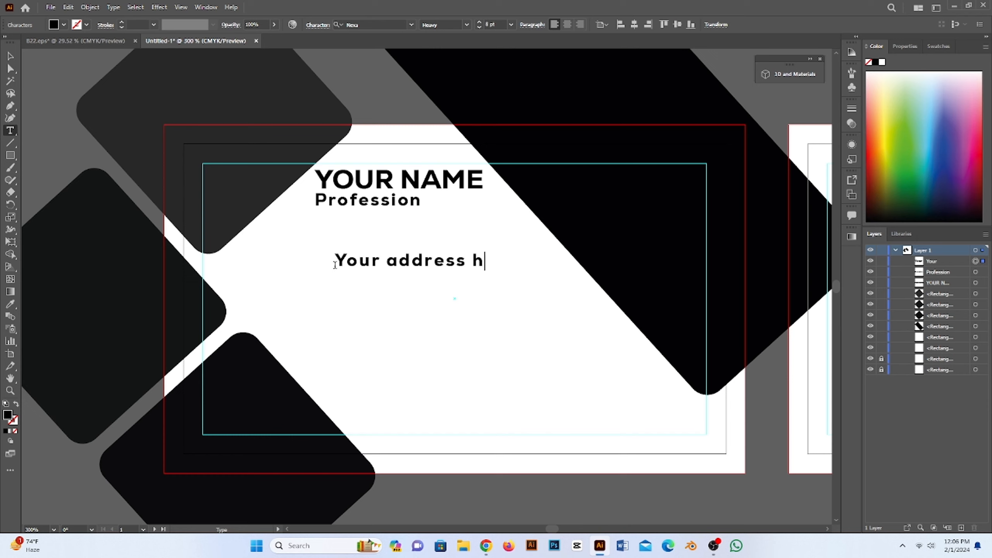
type("ere")
key("Escape")
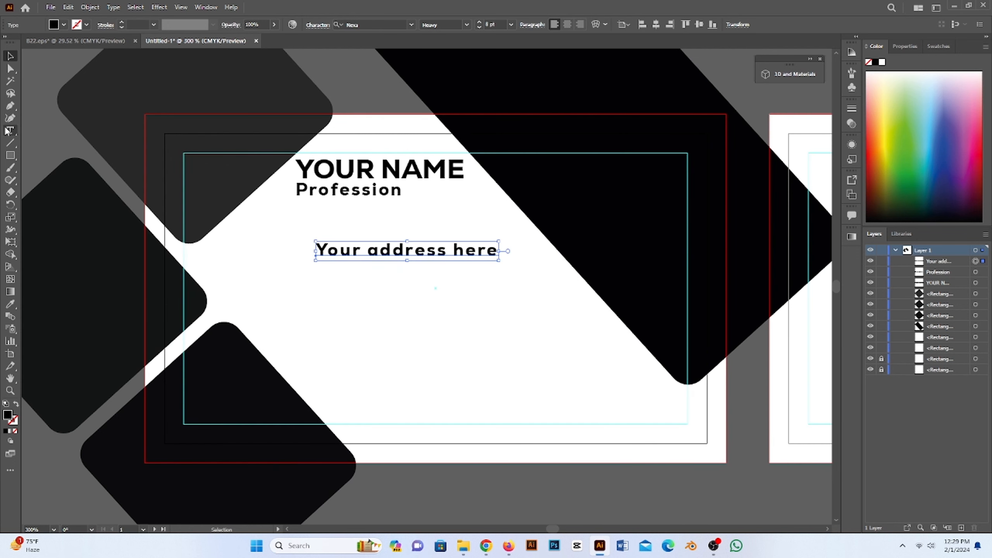
- Add the text "Your email here" just below the address line
left_click(8, 131)
left_click(355, 272)
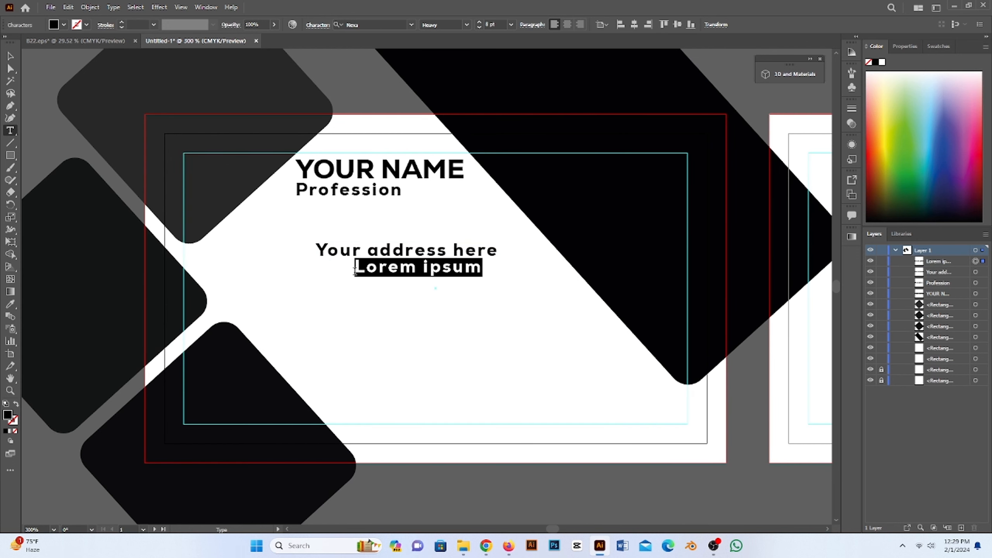
type("Yout")
key("BackSpace")
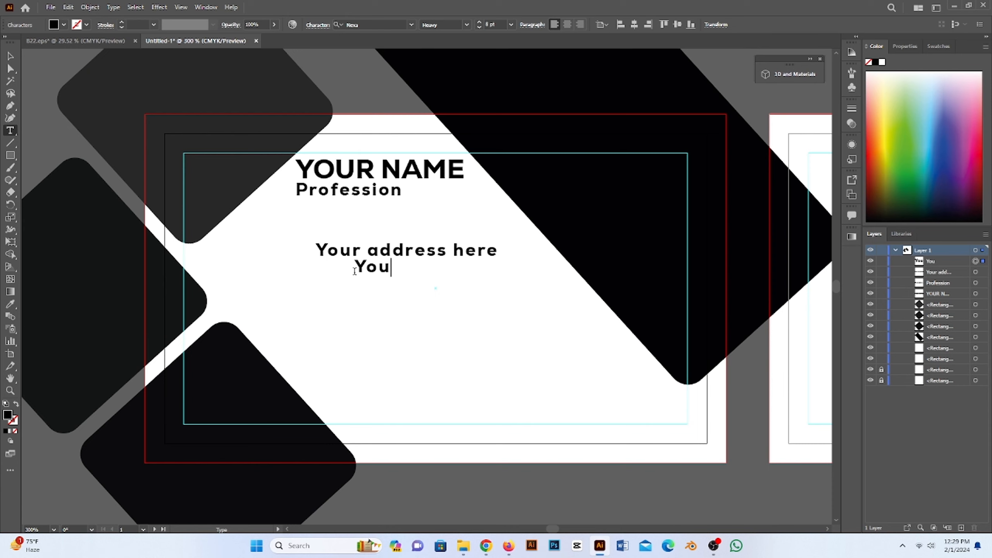
type("r email")
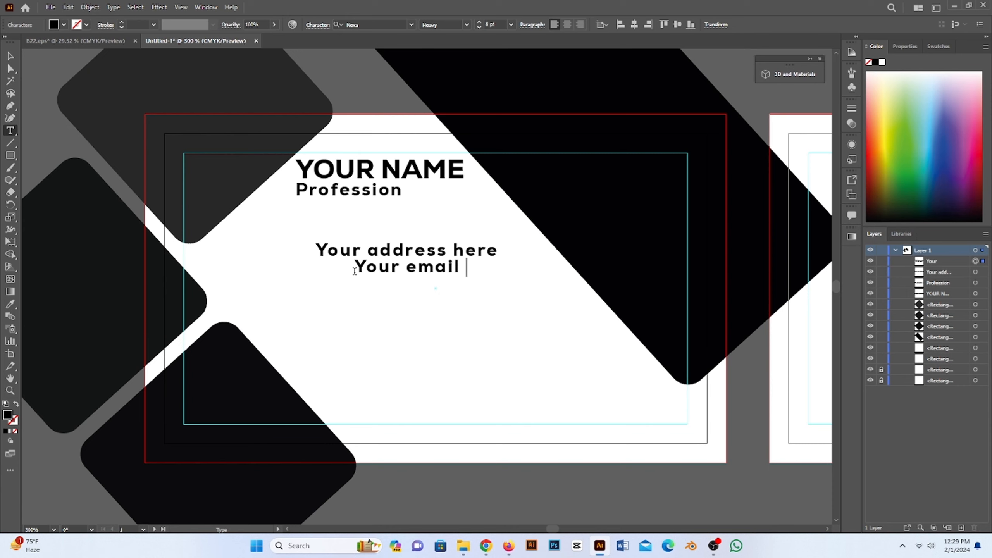
type(" here")
key("Escape")
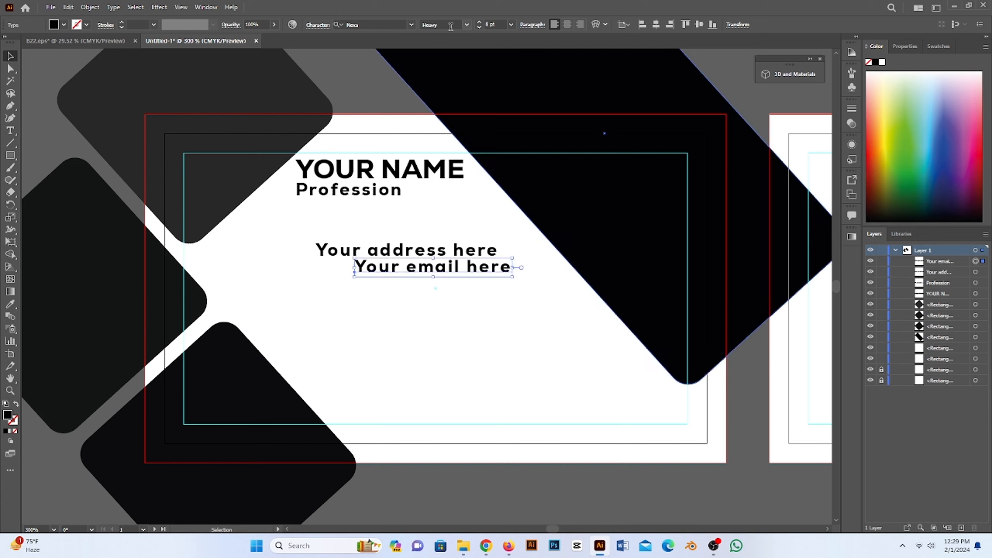
- Set the email and address lines to the Myriad Pro font
left_click(411, 24)
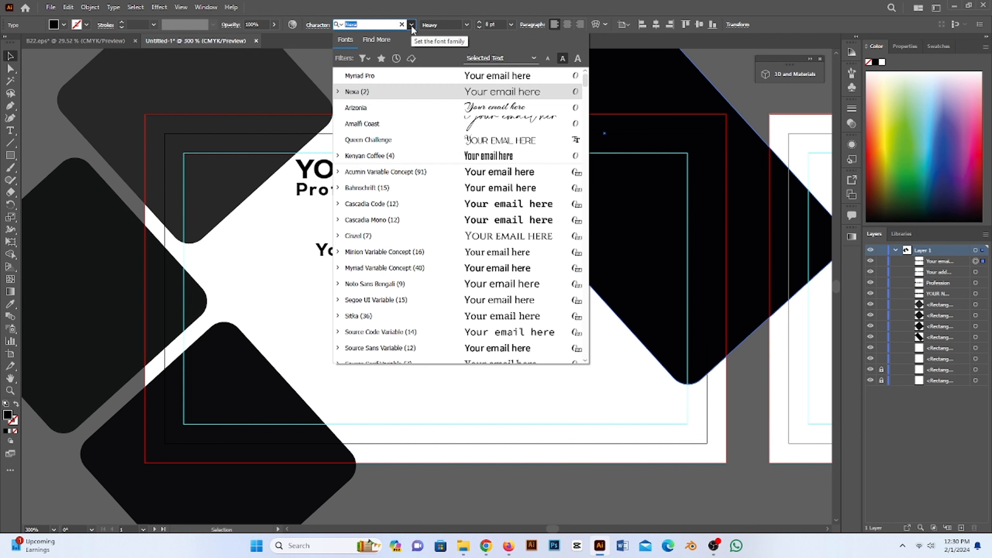
left_click(440, 74)
left_click(320, 252)
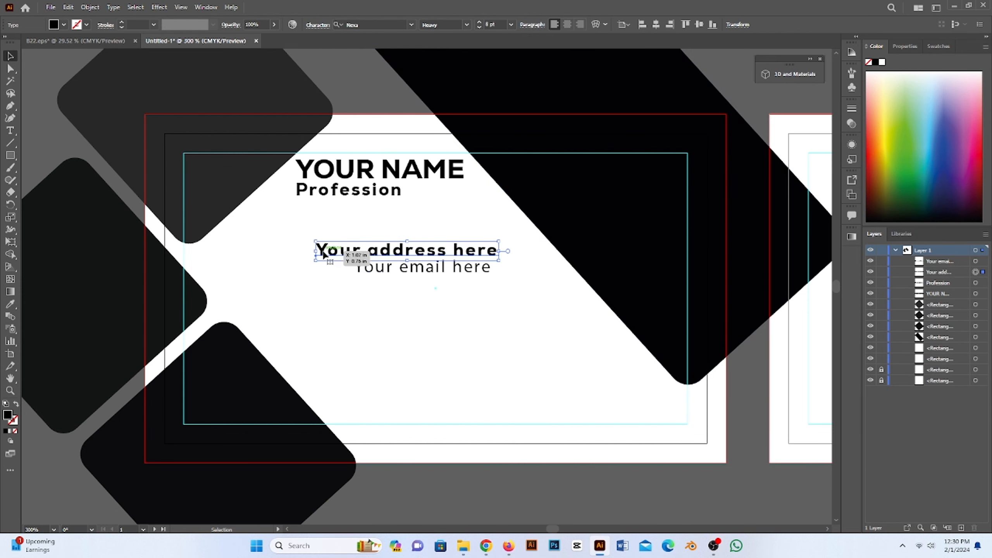
left_click(411, 25)
left_click(359, 77)
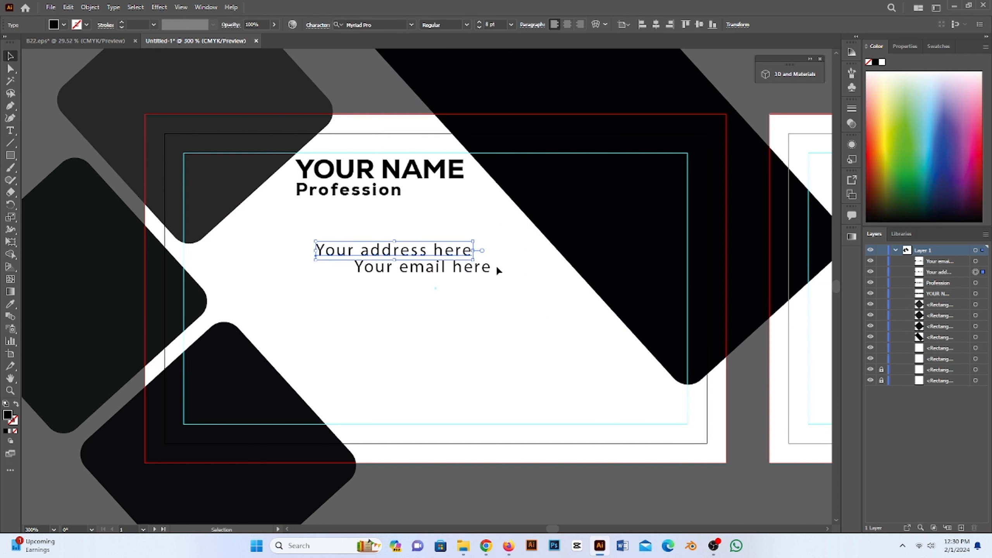
- Add the text "Your website name here" below the email line
left_click(383, 288)
key("t")
left_click(368, 284)
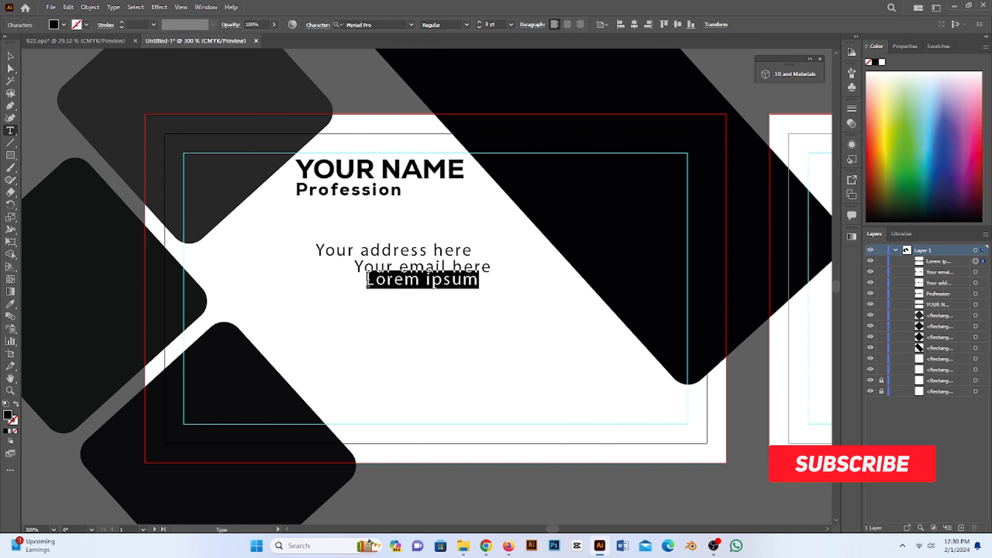
type("Your ")
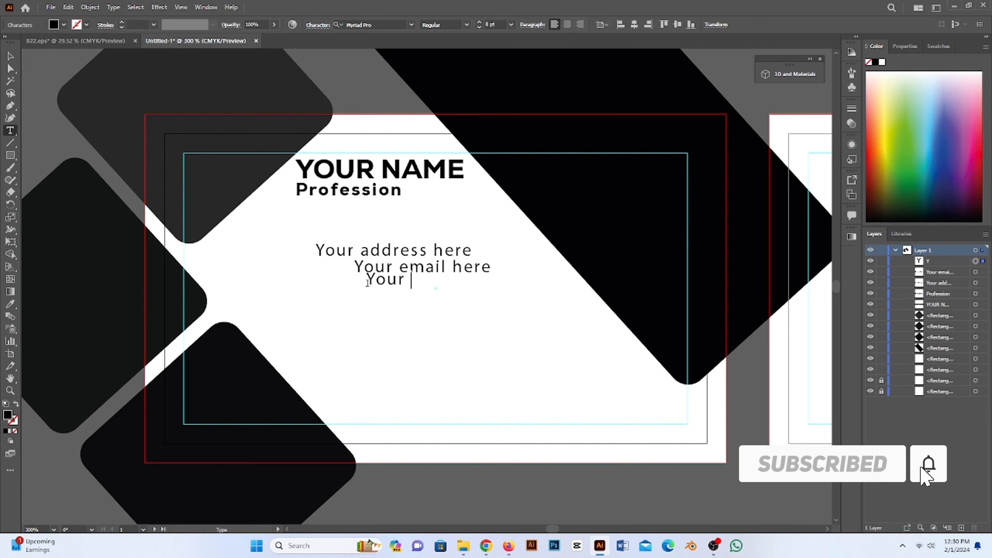
type("website")
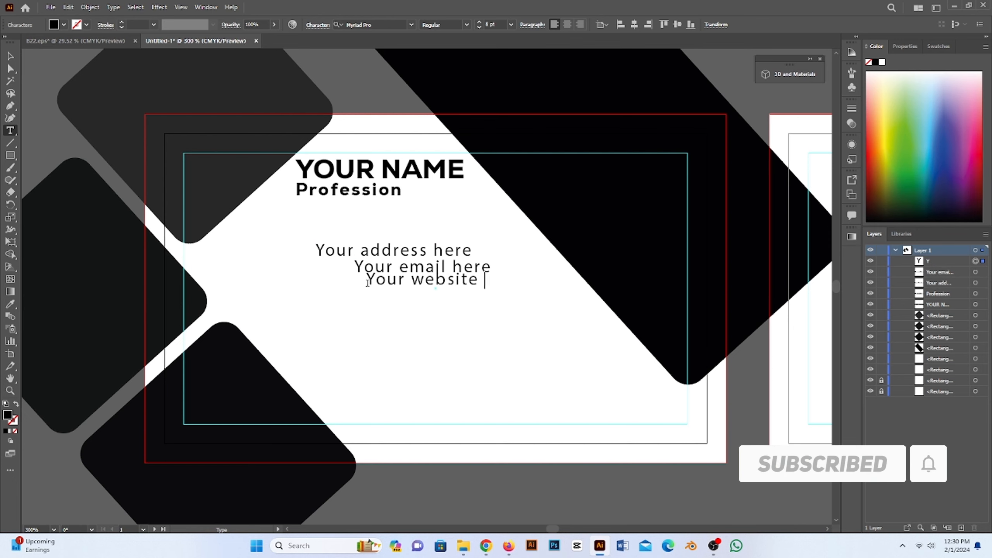
type(" name")
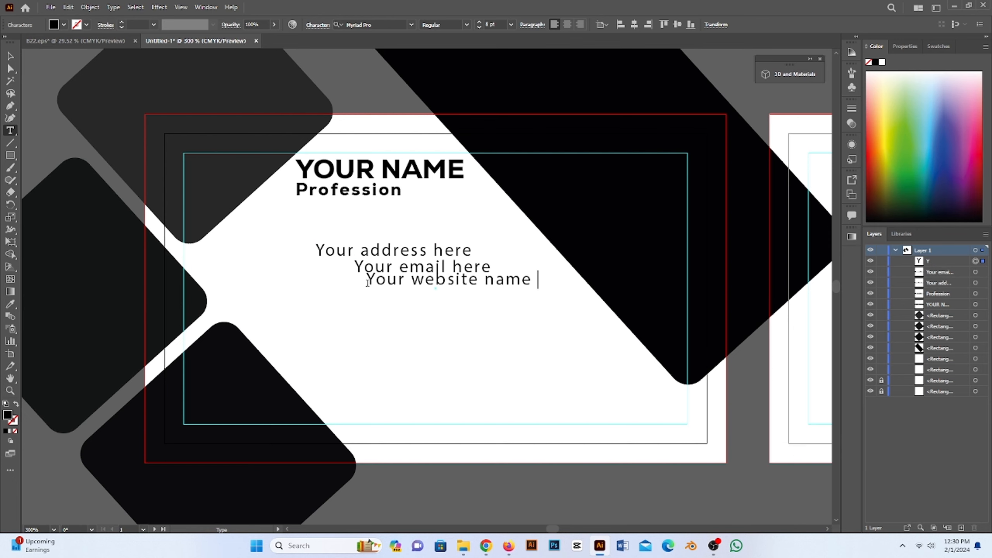
type(" here")
key("Escape")
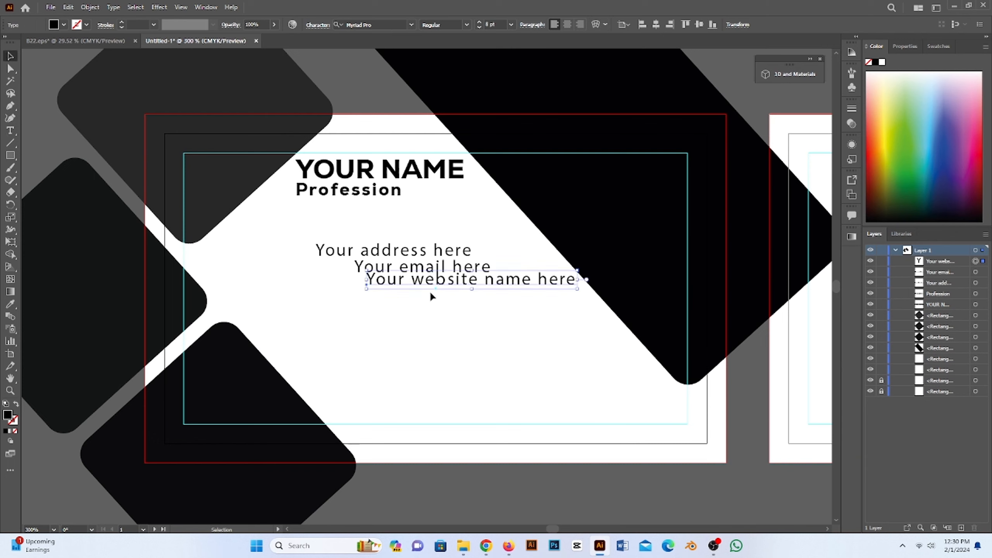
- Arrange the address, email and website lines in an evenly spaced column, left-aligned with the Profession text
left_click_drag(449, 281, 389, 300)
left_click_drag(403, 266, 307, 276)
left_click_drag(339, 305, 331, 299)
- Set the tracking of the address, email and website lines to 0
left_click(312, 250)
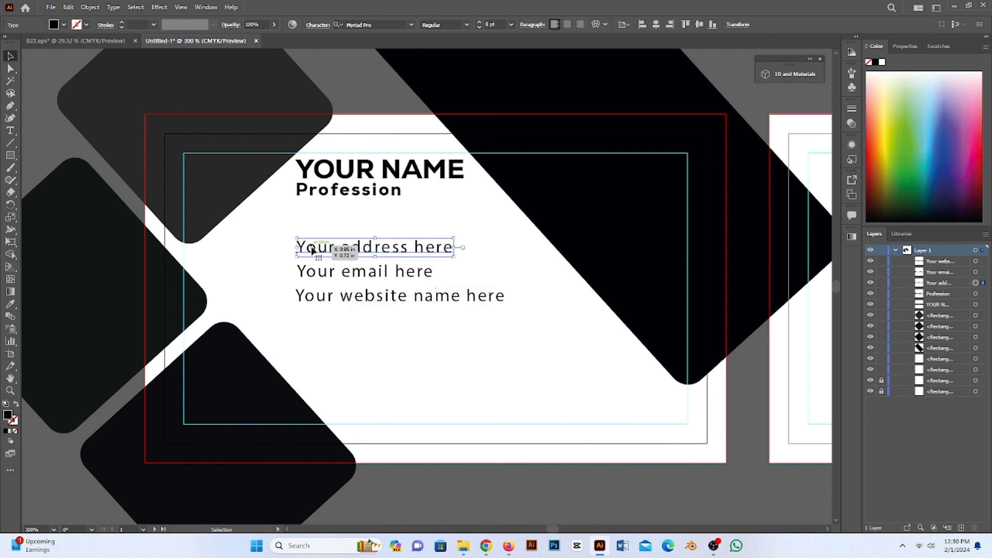
left_click(321, 270, "shift")
left_click(347, 302, "shift")
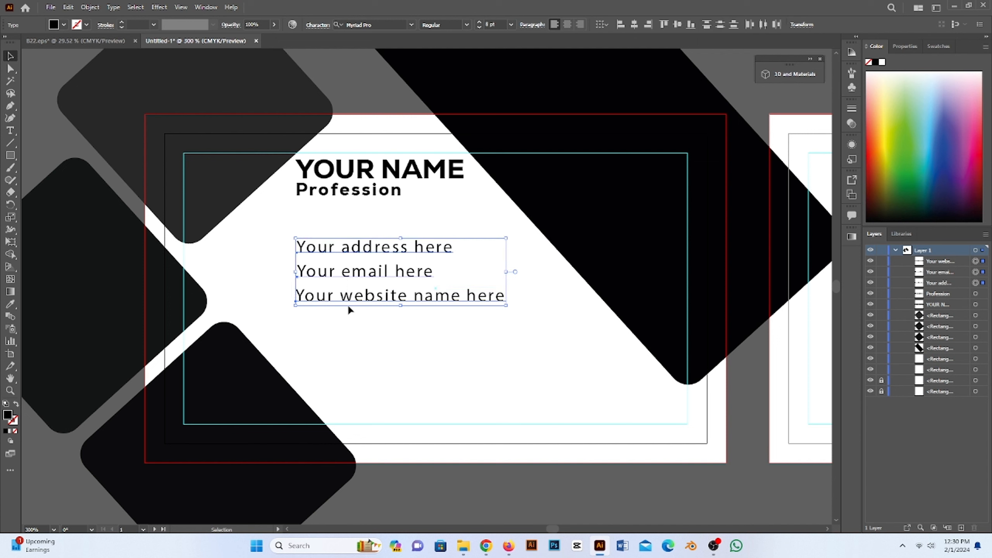
left_click(315, 25)
left_click(306, 86)
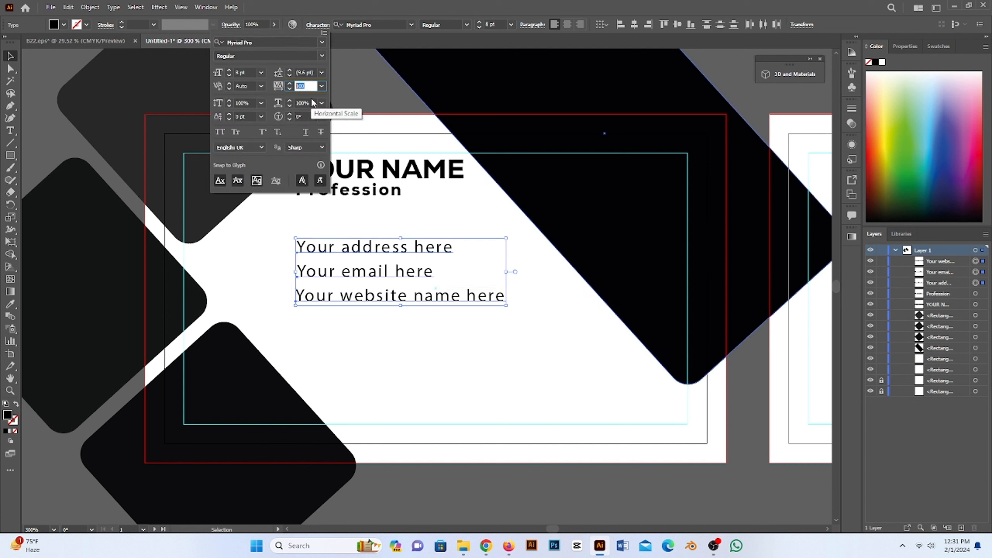
type("0")
key("Return")
left_click(430, 279)
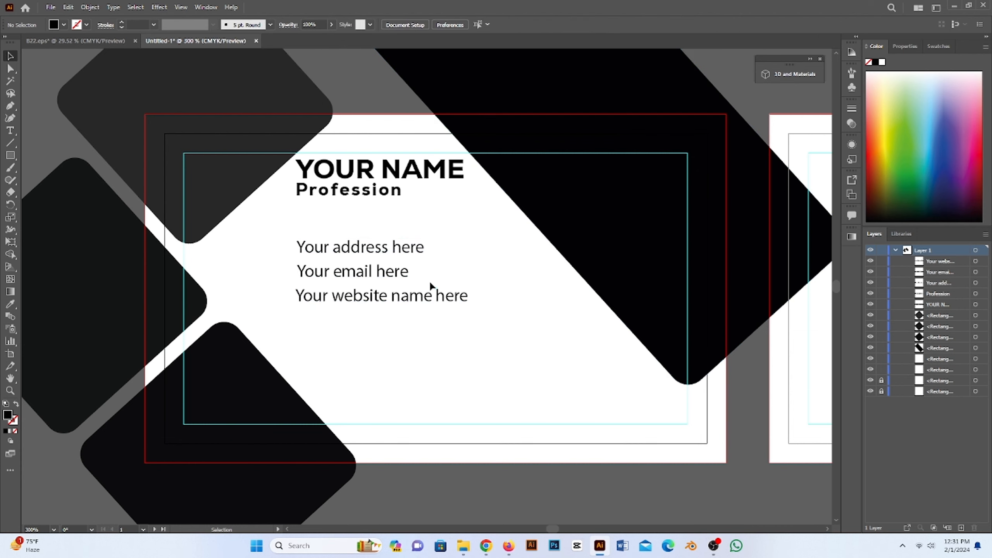
- Copy the location, phone, envelope and globe icons from the B22.eps document into the business card document
left_click(76, 41)
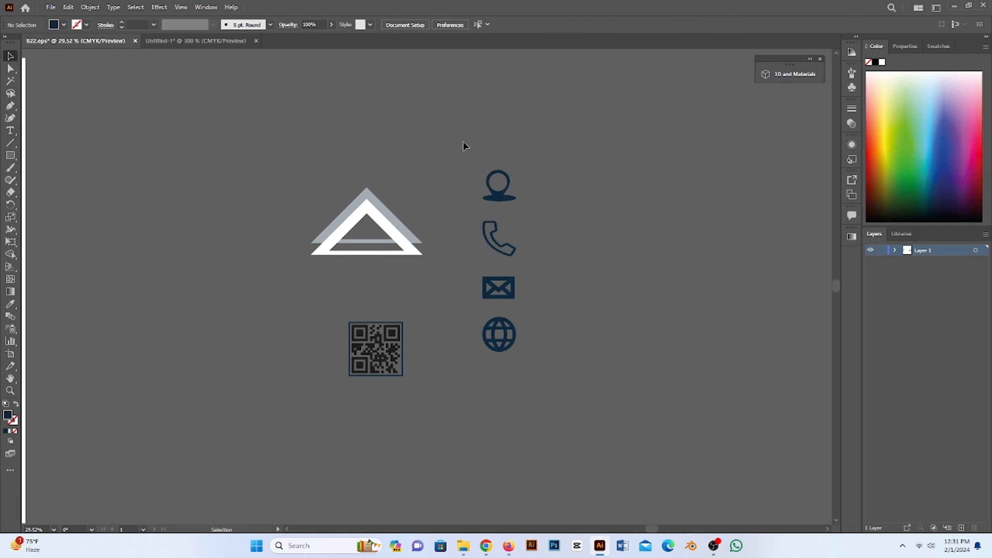
left_click_drag(464, 142, 550, 369)
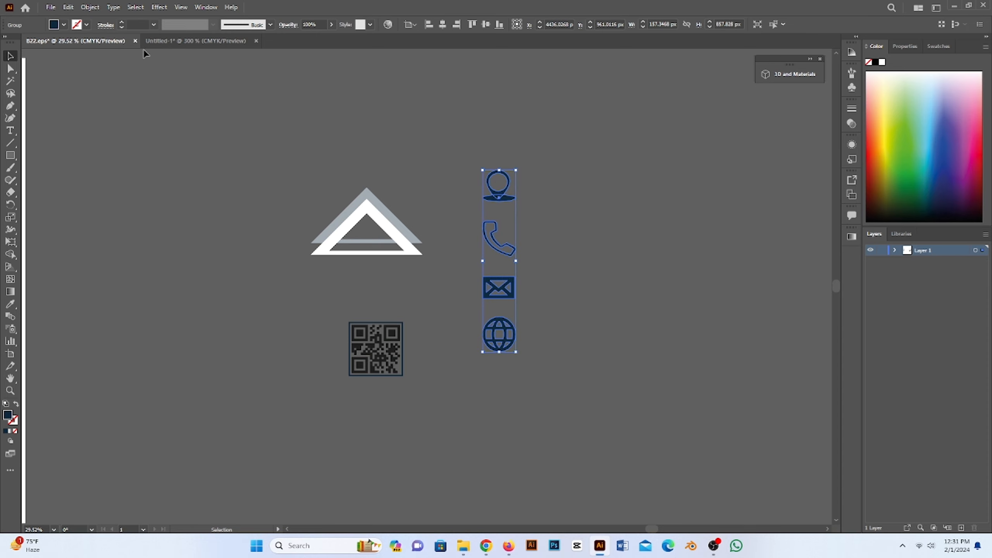
left_click(196, 40)
key("ctrl+v")
scroll(448, 378, "down", 1)
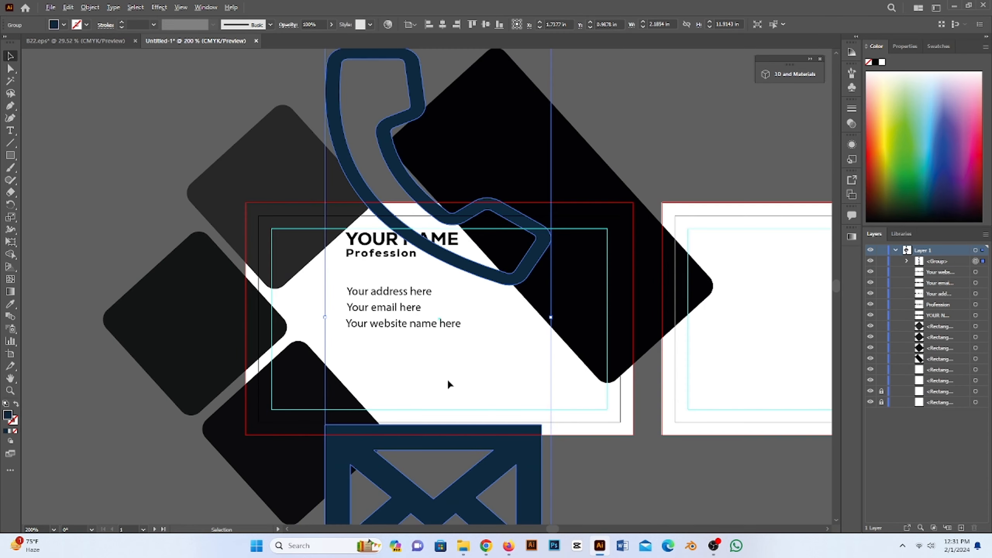
scroll(446, 378, "down", 5)
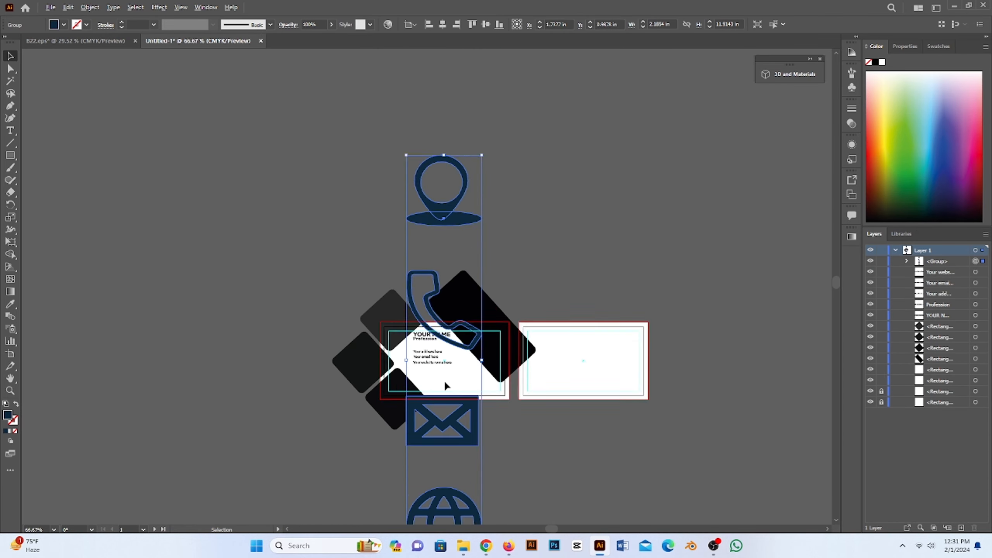
- Scale the contact icon group down to about 0.15 in wide and place it left of the address, email and website lines
left_click_drag(462, 269, 447, 365)
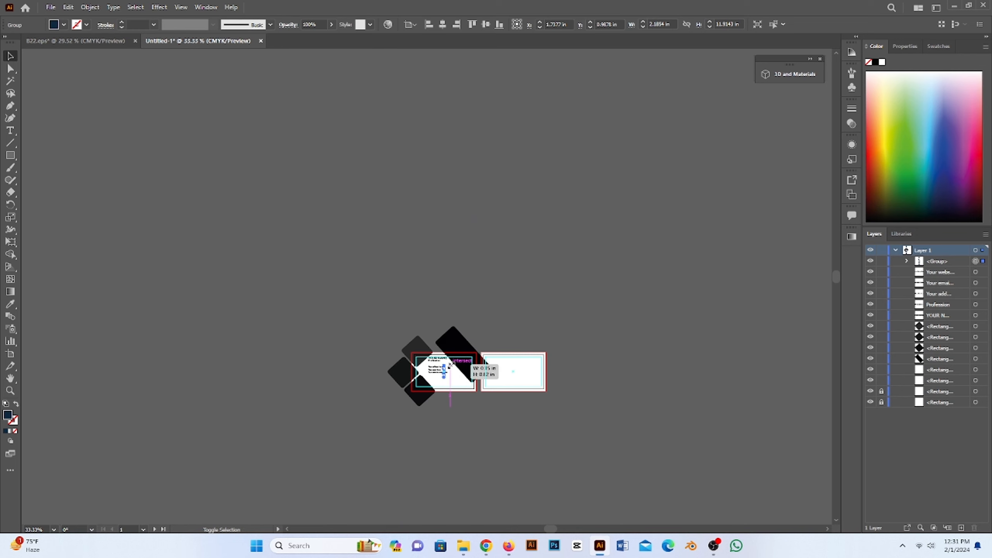
scroll(444, 375, "up", 2)
scroll(445, 375, "up", 5)
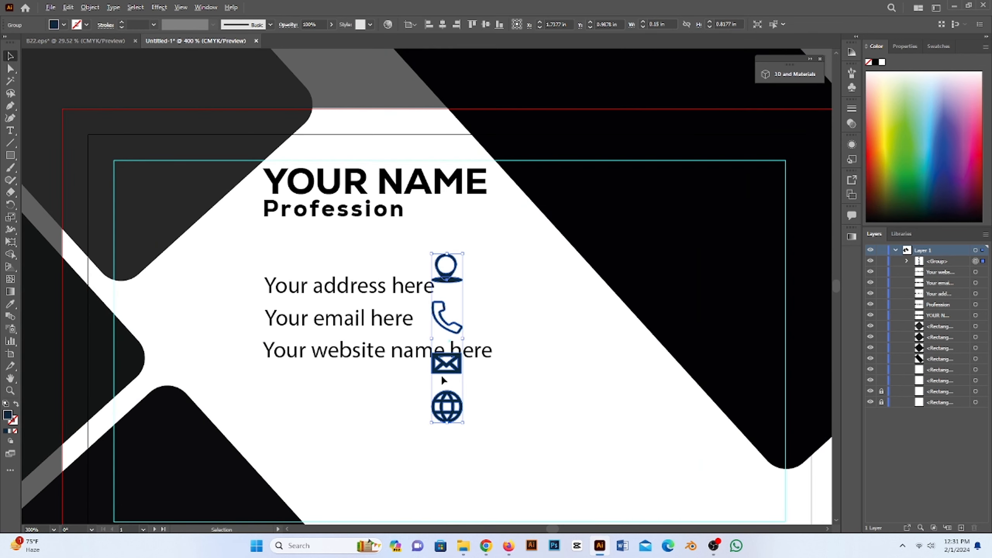
scroll(465, 223, "up", 1)
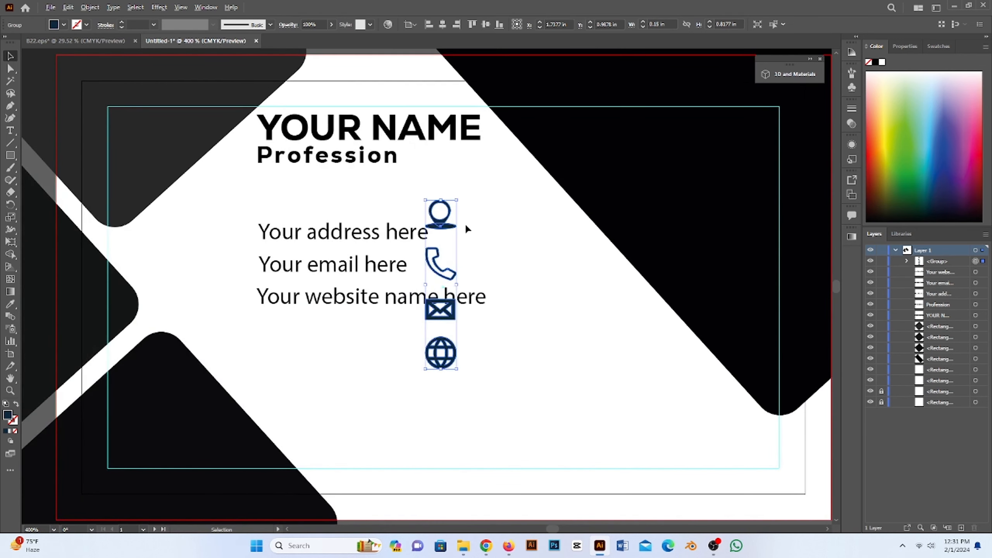
scroll(466, 231, "down", 2)
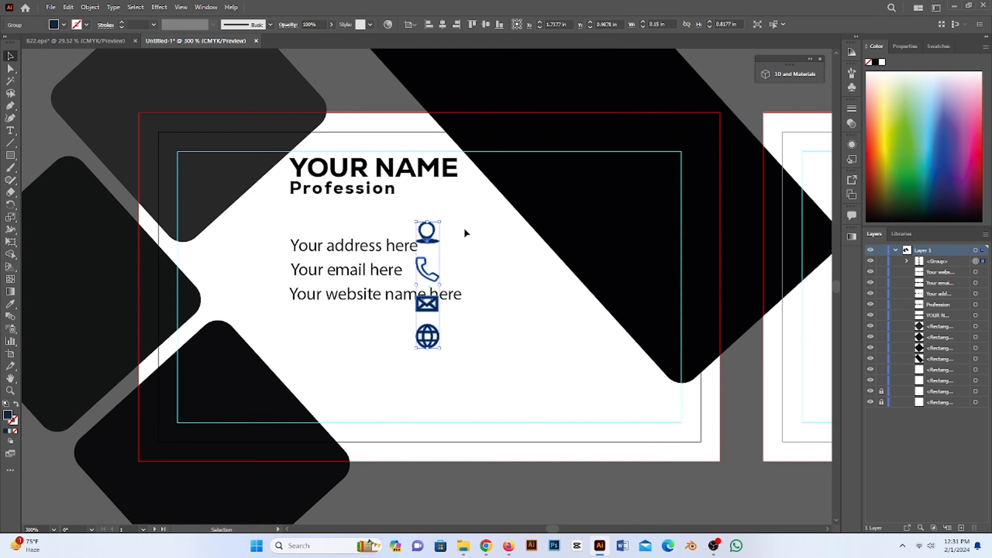
left_click_drag(434, 285, 277, 276)
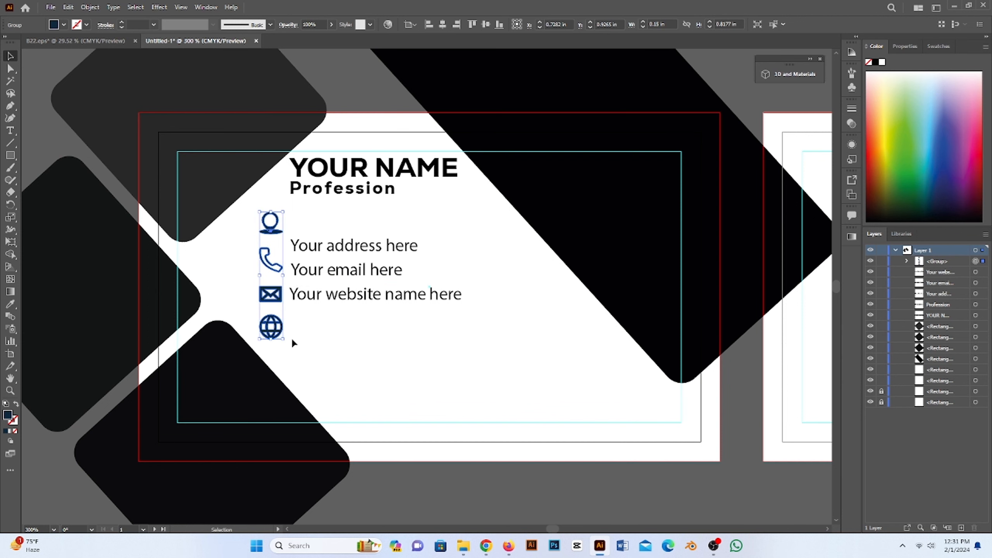
- Move the address, email and website lines right and slightly down to make room beside the icons
left_click_drag(331, 222, 381, 341)
left_click_drag(357, 267, 401, 282)
scroll(390, 341, "left", 2)
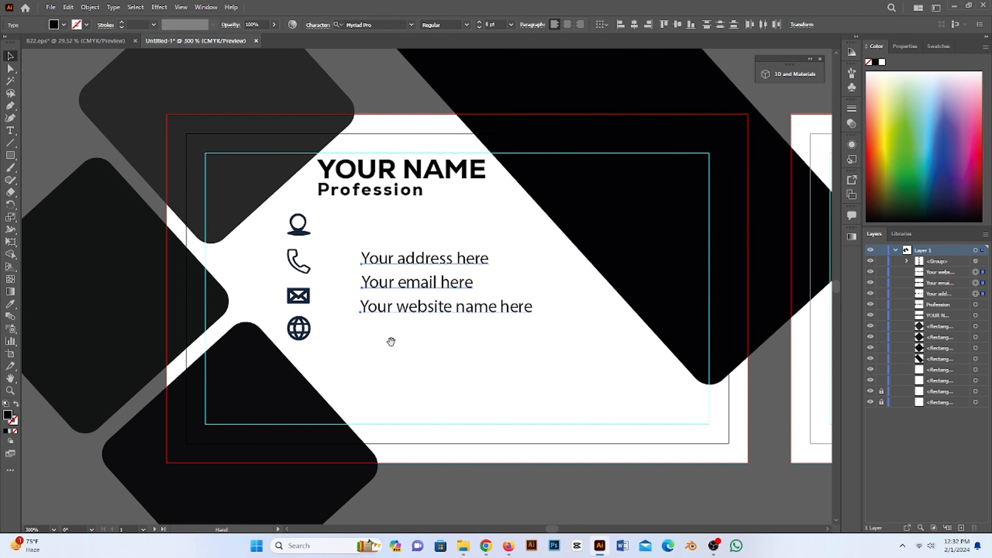
- Place the icon column below the Profession text and reduce its width to about 0.12 in
left_click_drag(299, 247, 327, 336)
left_click_drag(332, 245, 335, 248)
left_click(375, 366)
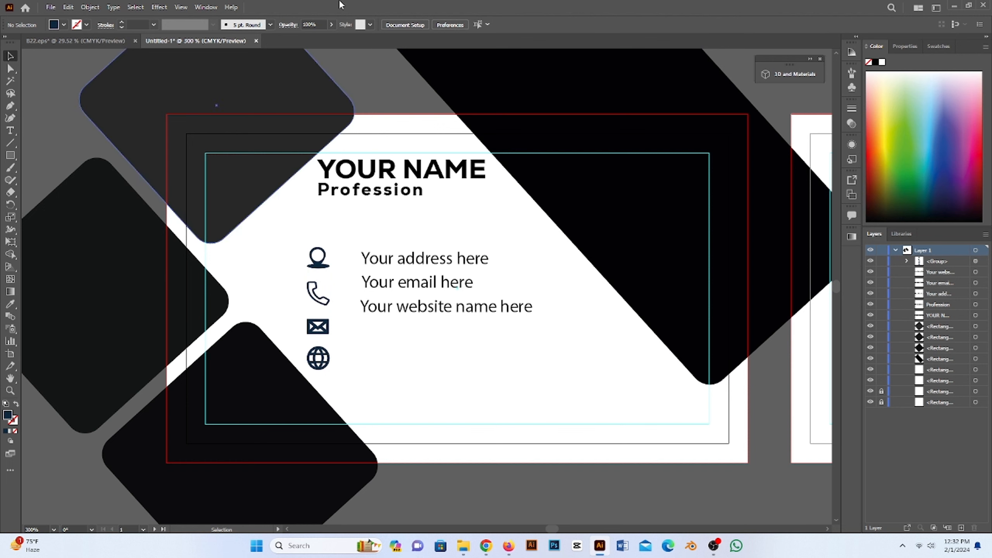
left_click_drag(291, 243, 346, 362)
left_click_drag(333, 311, 329, 310)
- Place the address line beside the location icon, the email line beside the envelope and the website line beside the globe
left_click(338, 288)
left_click_drag(446, 364, 446, 364)
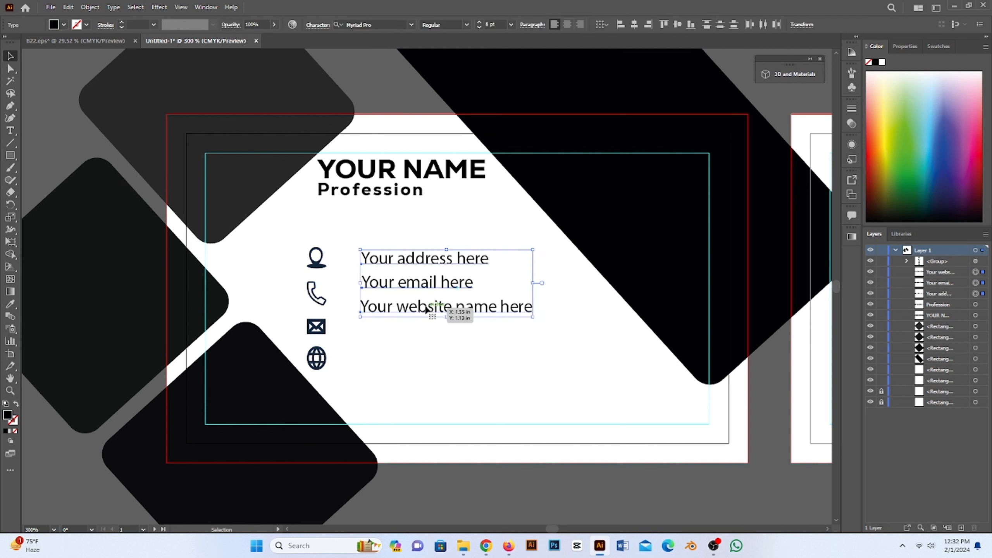
left_click_drag(419, 286, 411, 366)
left_click(416, 351)
left_click_drag(367, 282, 373, 331)
- Add a text line with a placeholder phone number between the address and email lines
key("t")
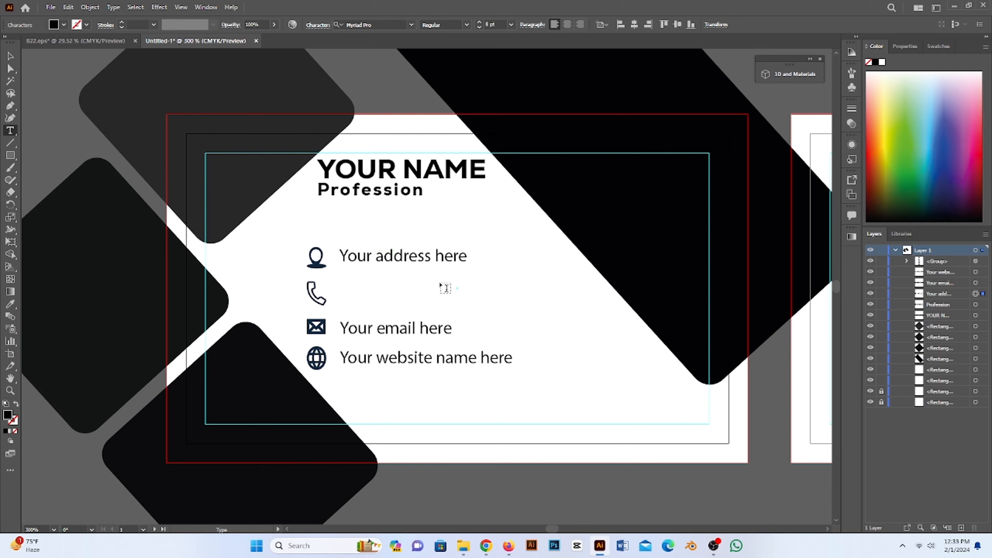
key("Escape")
left_click(11, 132)
left_click(344, 286)
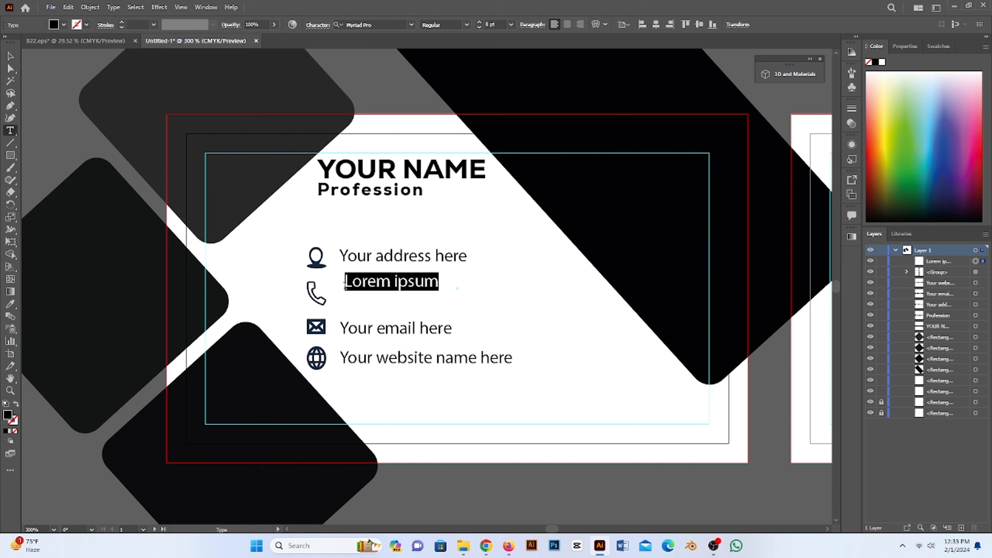
type("0001234")
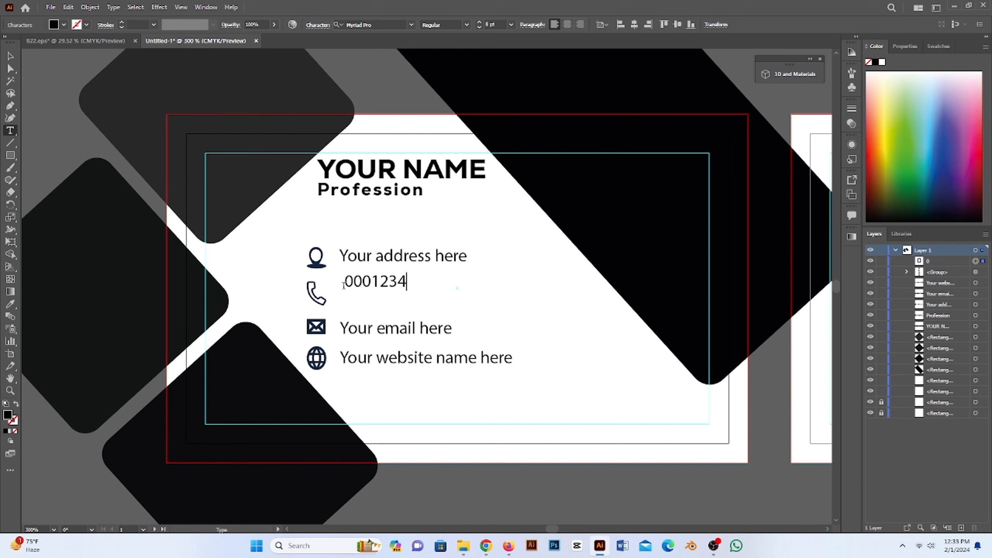
type("5678")
key("Escape")
- Align the phone number, email and website lines with their icons, keeping them left-aligned with the address line
left_click_drag(370, 288, 366, 297)
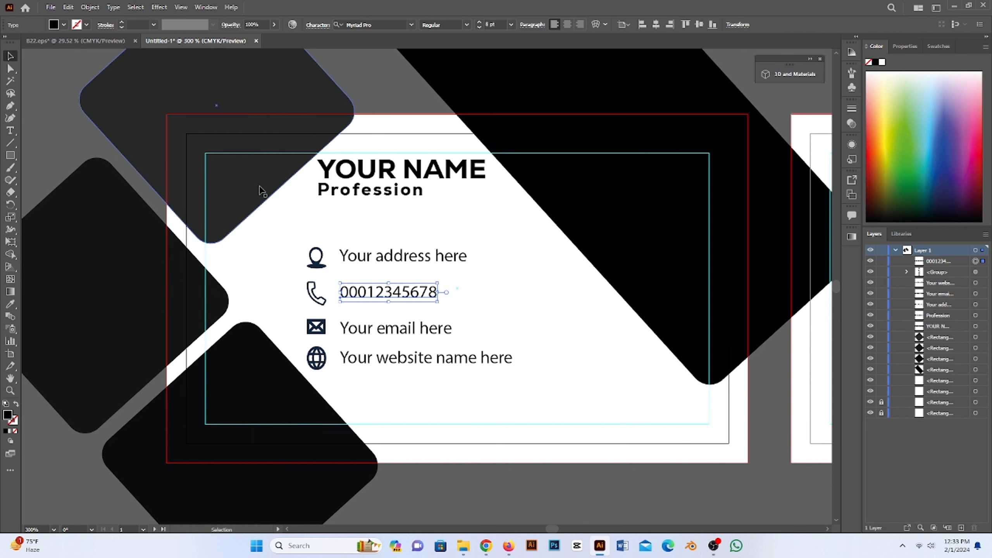
left_click_drag(364, 332, 373, 361)
left_click(524, 303)
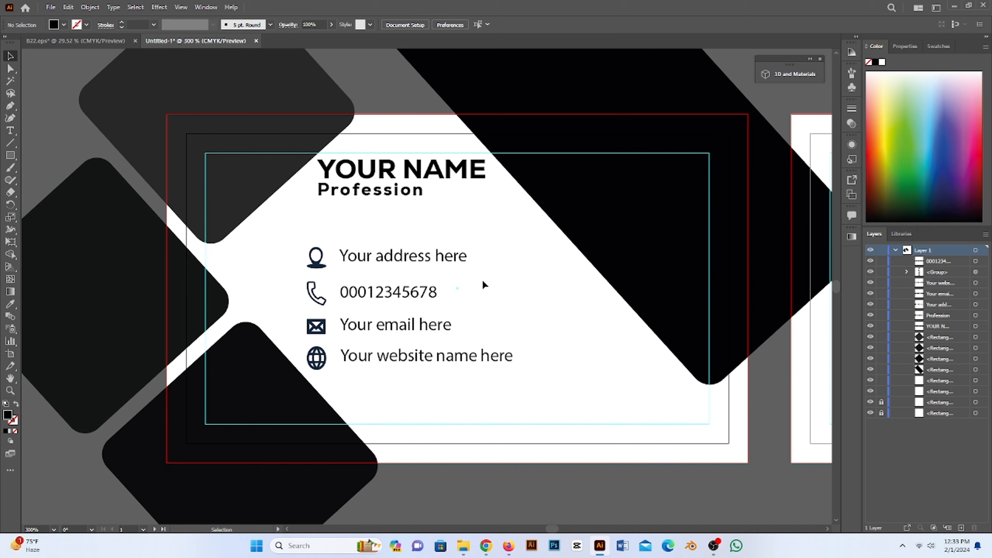
- Ungroup the contact icons and nudge the location icon down and the globe icon up slightly to suit their text lines
left_click(312, 297)
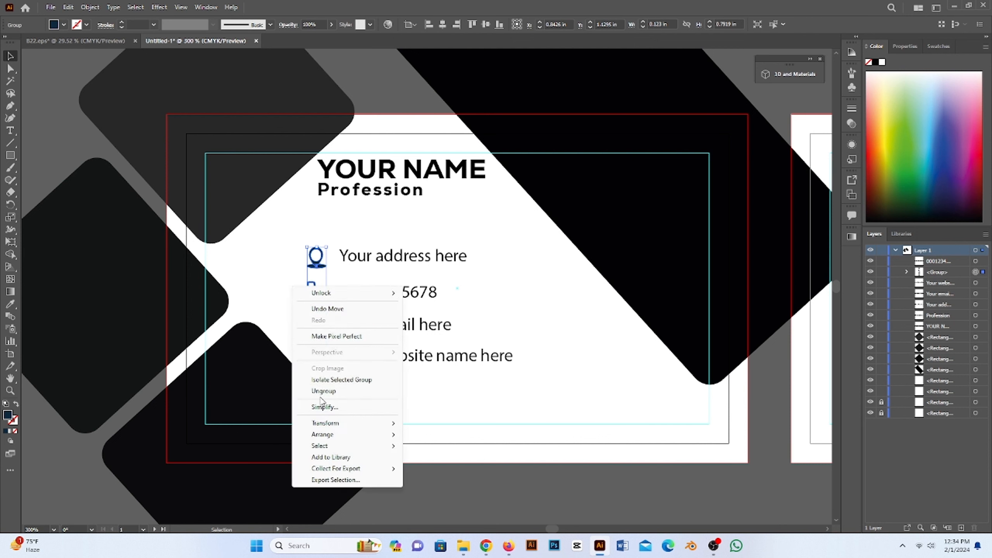
left_click(324, 391)
left_click(317, 290)
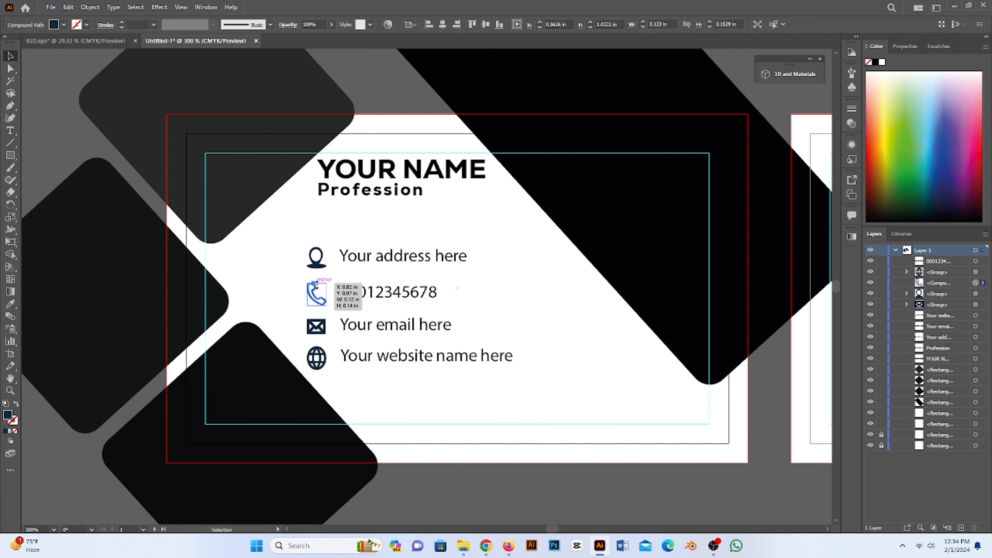
left_click(316, 257)
left_click(439, 214)
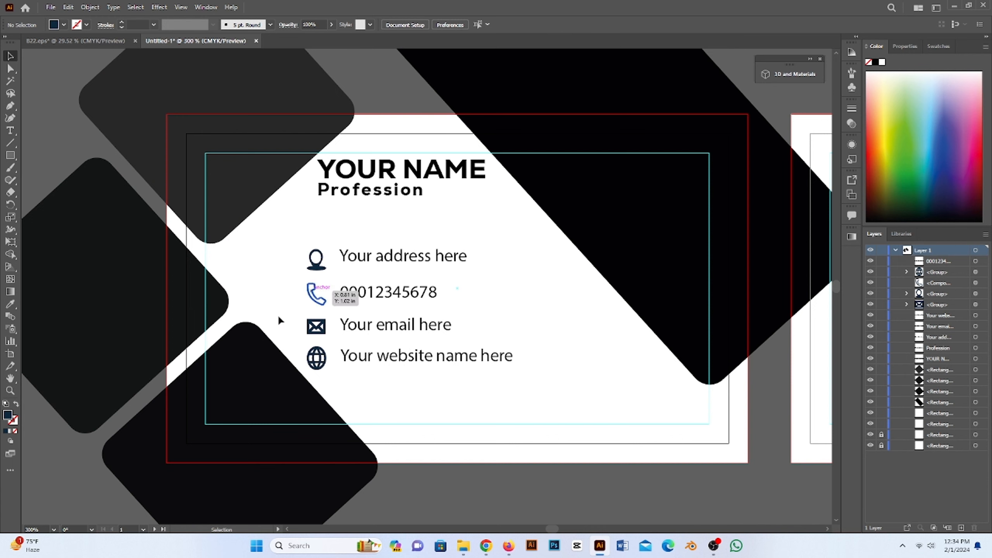
left_click(317, 356)
left_click_drag(314, 347, 321, 357)
left_click(346, 383)
left_click(397, 380)
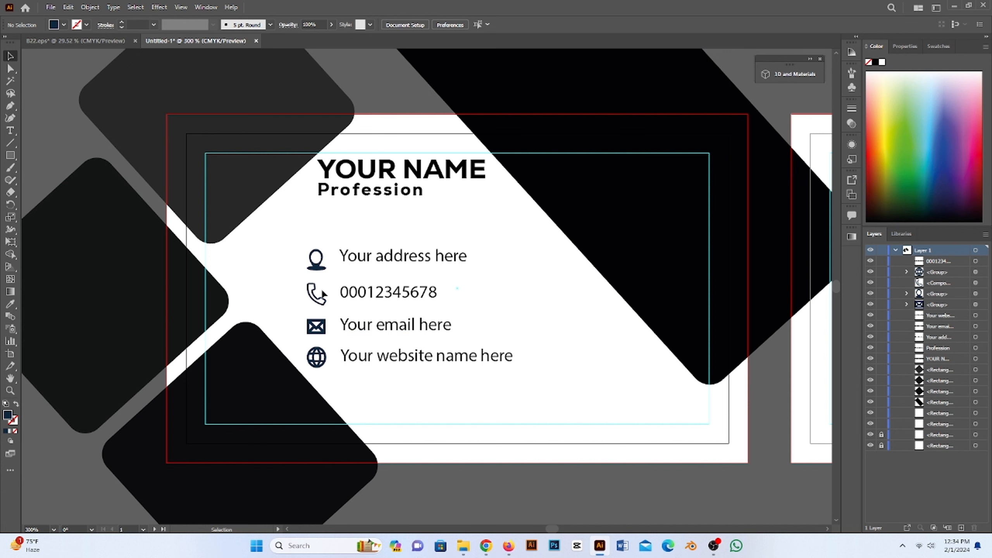
- Nudge the phone, email and website rows upward so the four contact rows are evenly spaced
left_click_drag(362, 299, 363, 297)
left_click(501, 321)
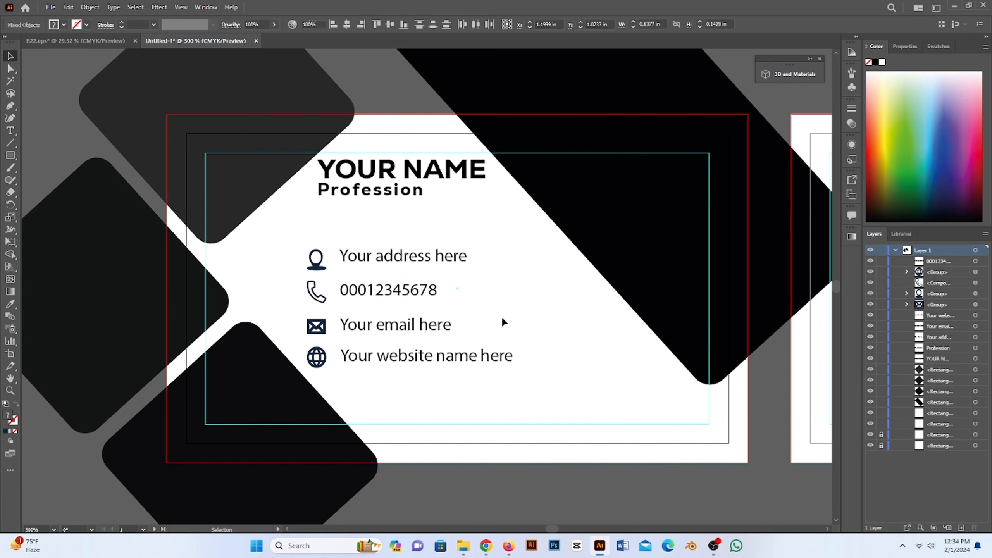
left_click_drag(287, 315, 387, 344)
key("Up")
key("Up")
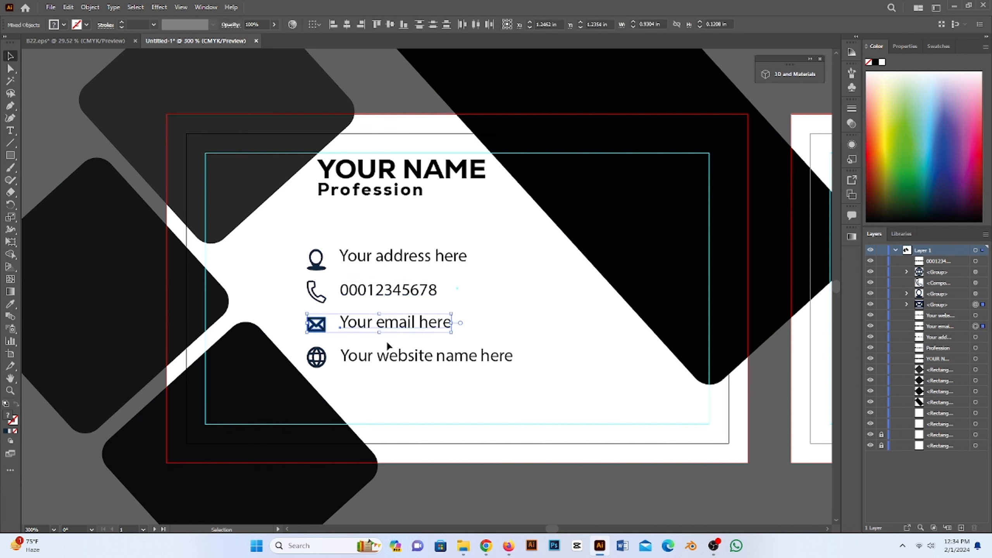
left_click(516, 316)
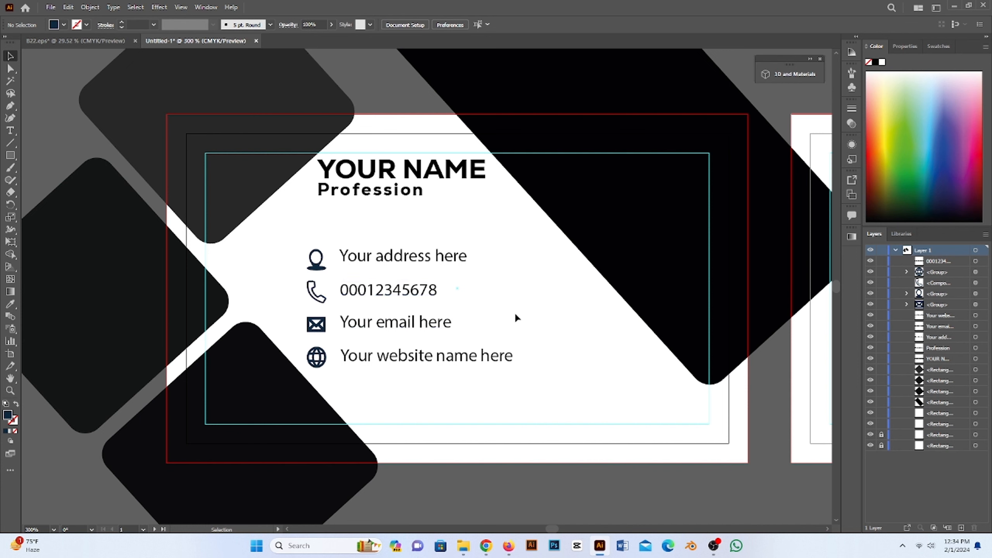
left_click(328, 358)
left_click_drag(300, 338, 386, 366)
key("Up")
key("Up")
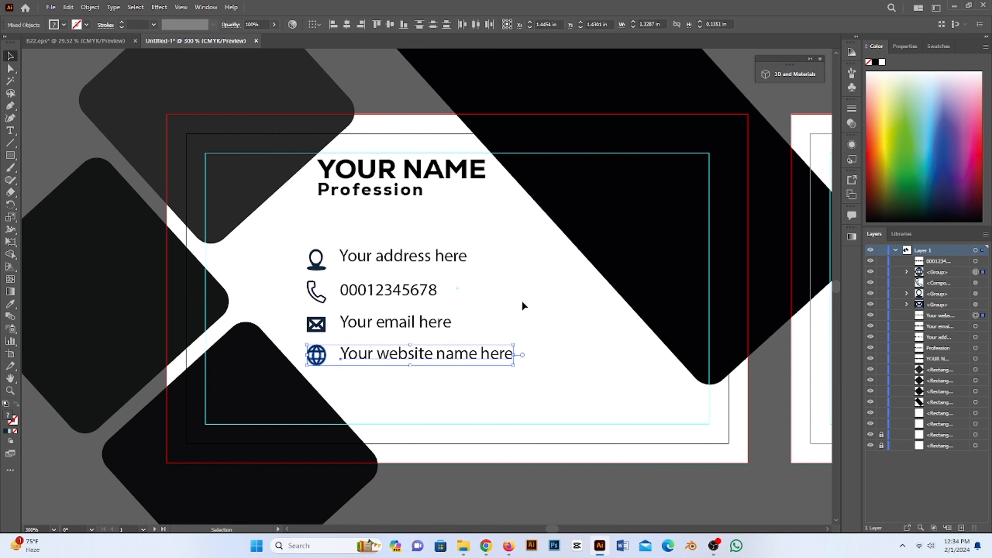
left_click(523, 303)
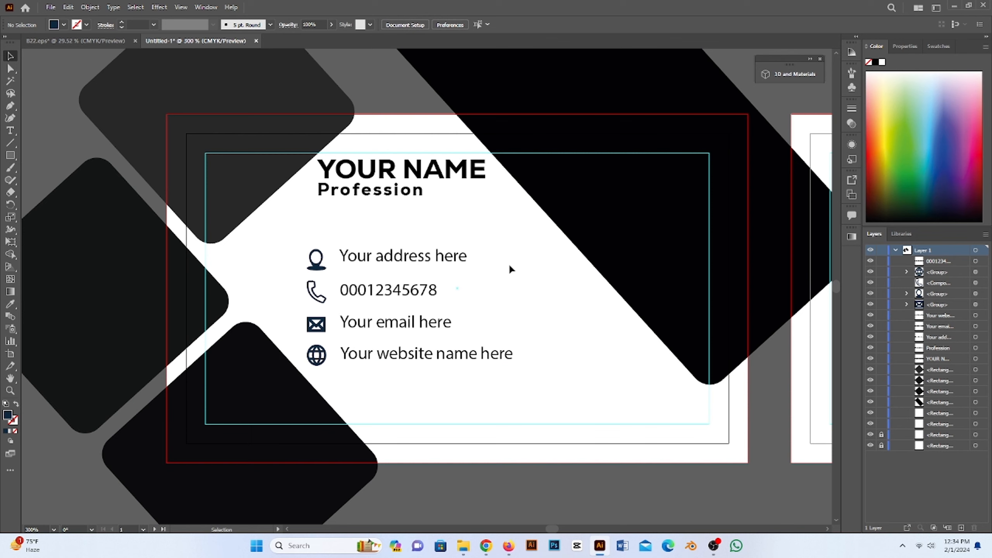
- Move YOUR NAME and Profession to left-align with the icons, and shift the whole contact block slightly down
left_click(344, 172)
left_click(364, 190, "shift")
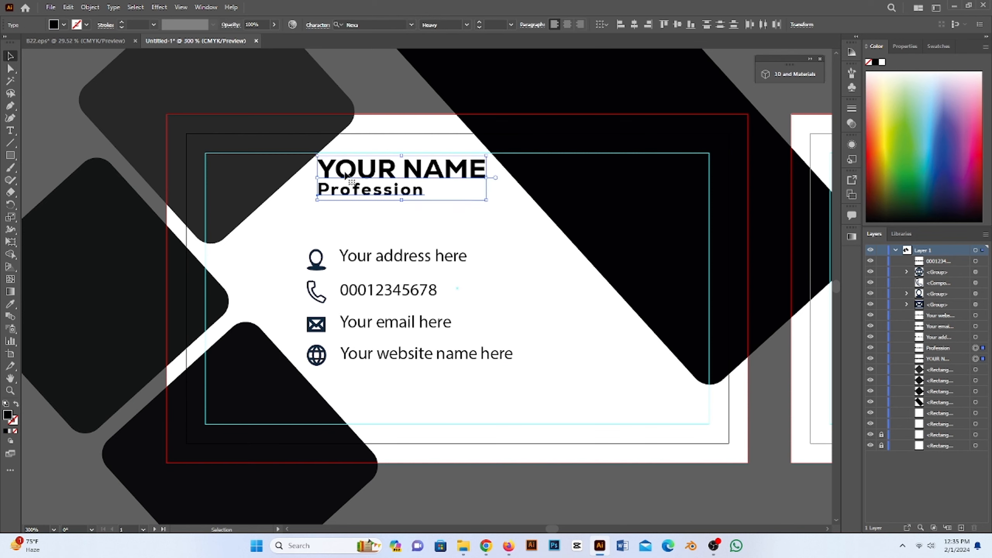
mouse_move(345, 175)
left_mouse_down()
mouse_move(335, 206)
mouse_move(335, 184)
left_mouse_up()
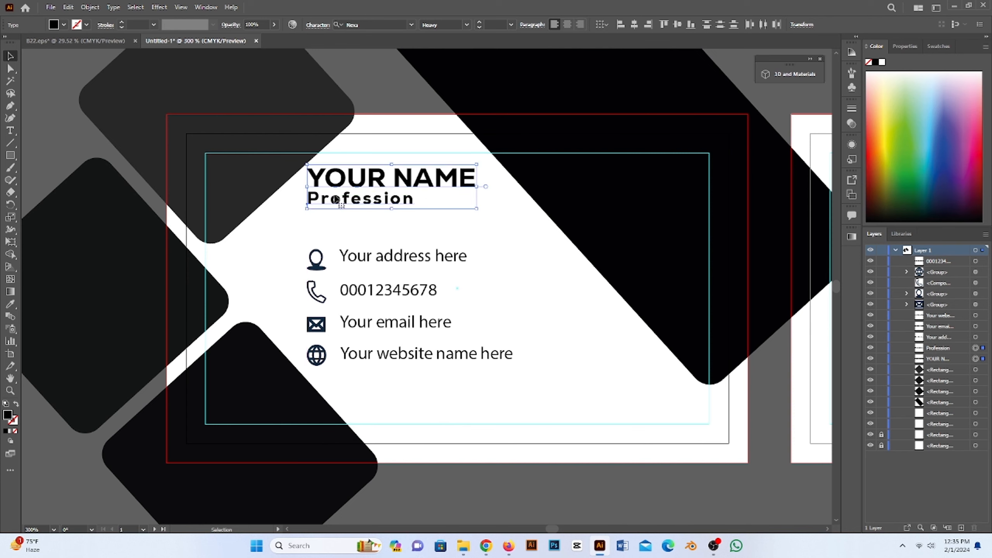
left_click_drag(295, 234, 443, 353)
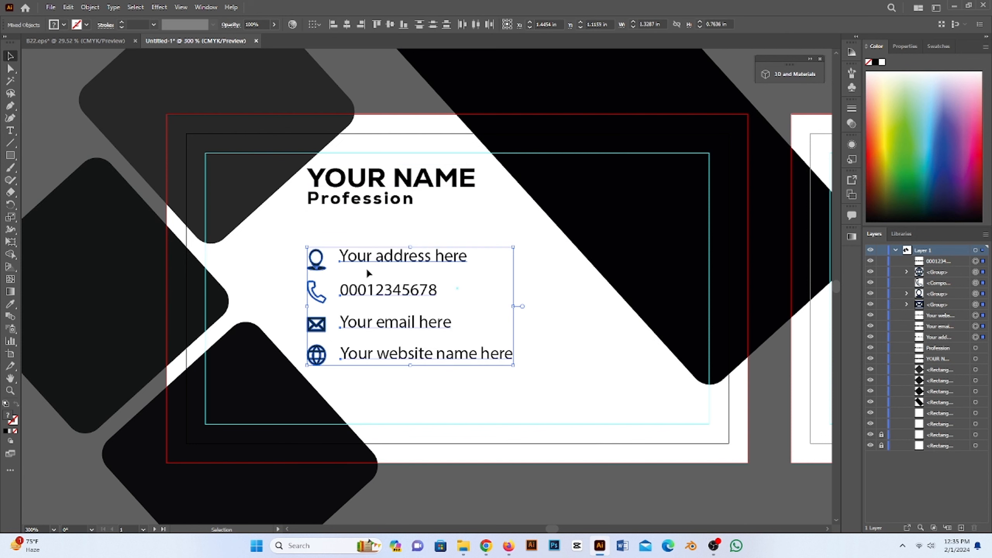
left_click_drag(370, 296, 370, 307)
left_click(454, 217)
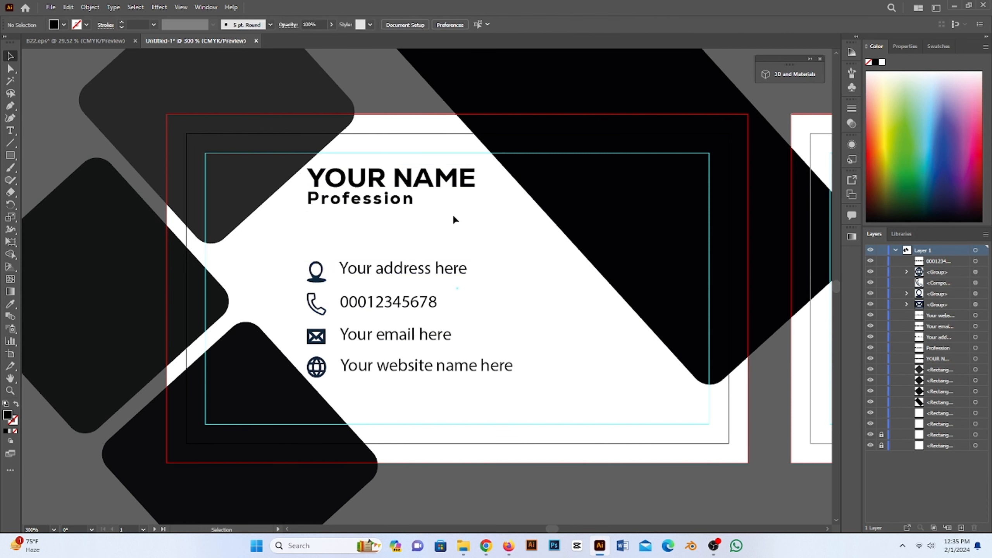
- Move the large black diagonal rectangle up and left so its lower rounded corner ends higher on the card
scroll(443, 281, "down", 3)
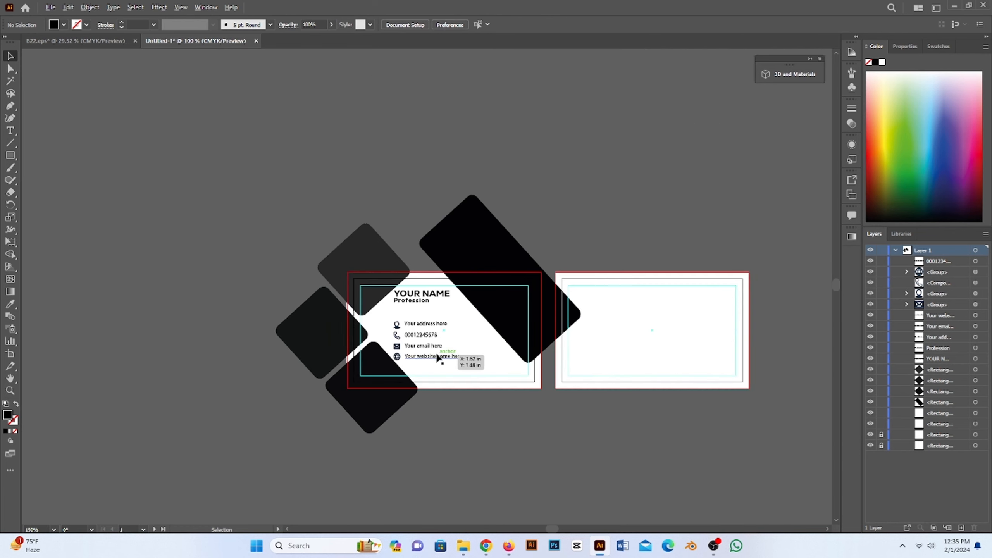
scroll(450, 355, "up", 3)
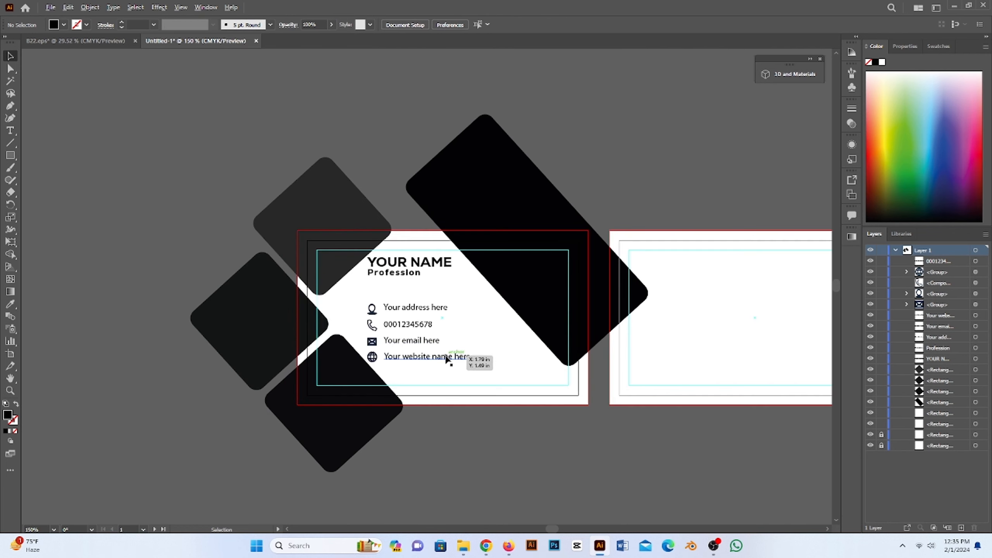
left_click_drag(498, 312, 483, 304)
left_click(636, 268)
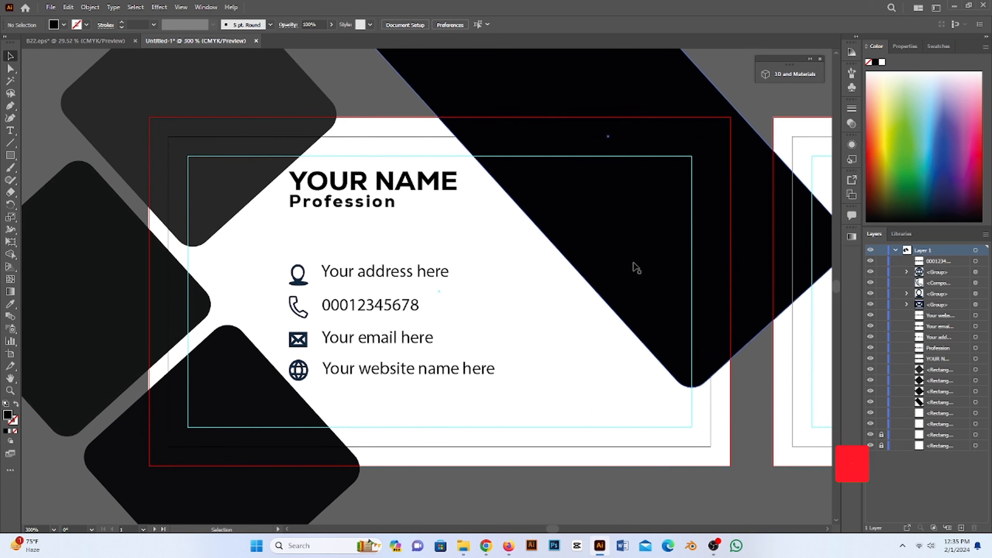
left_click_drag(558, 297, 549, 371)
left_click_drag(621, 328, 547, 239)
scroll(484, 344, "down", 1)
left_click_drag(478, 366, 458, 352)
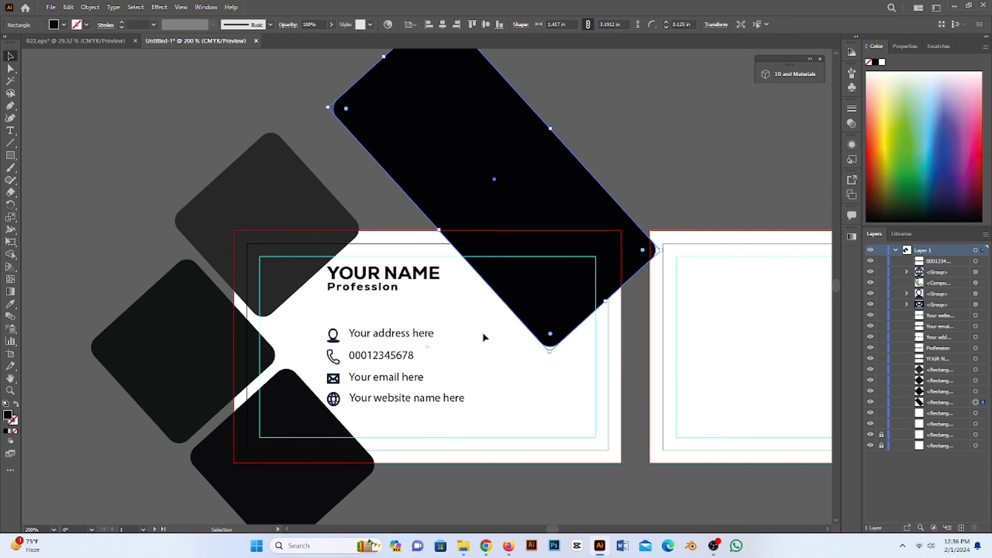
left_click_drag(543, 292, 540, 280)
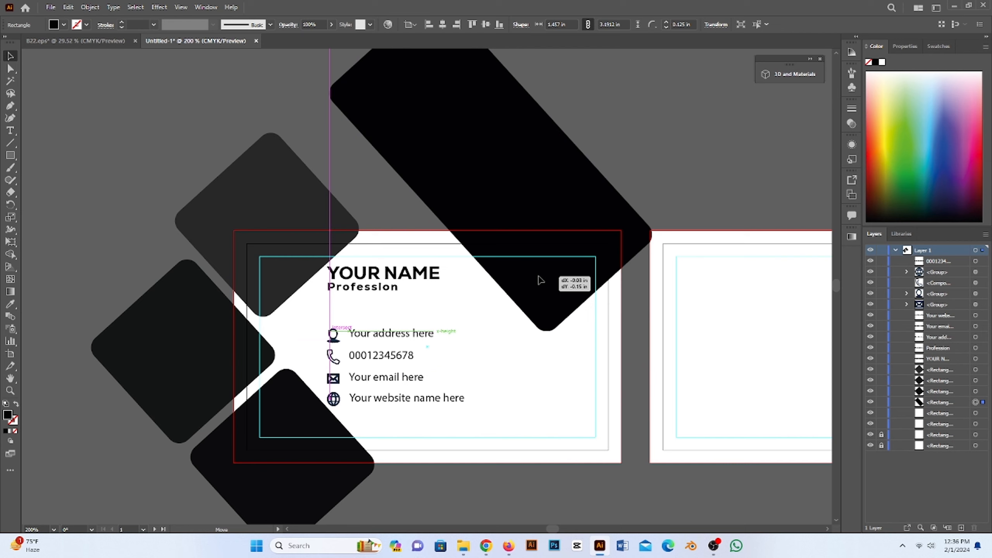
left_click_drag(541, 280, 527, 294)
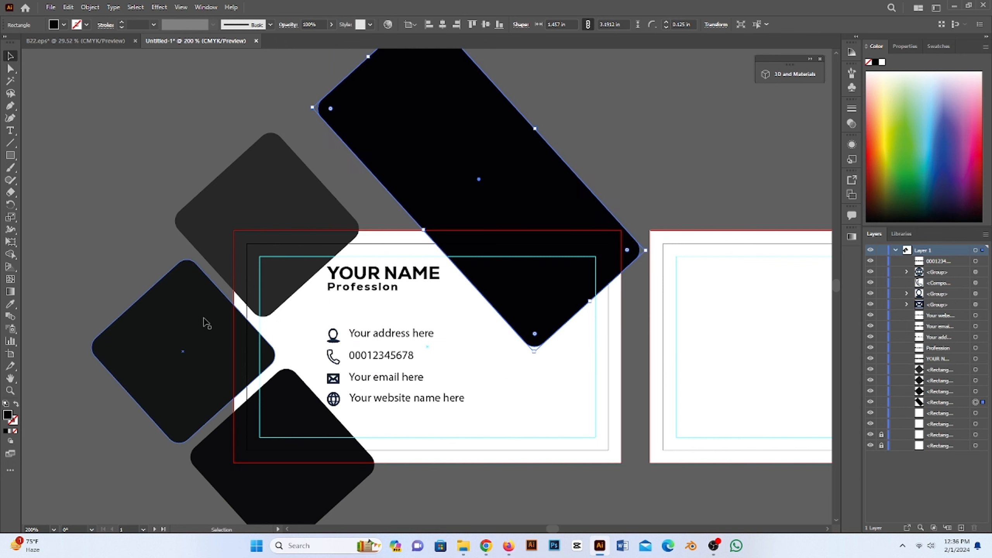
- Shift the two lower rounded diamonds slightly down and the upper dark gray one slightly down and left, evening out the gaps
mouse_move(281, 417)
left_mouse_down()
mouse_move(272, 430)
mouse_move(281, 429)
left_mouse_up()
left_click_drag(199, 372, 198, 383)
left_click_drag(218, 216, 211, 223)
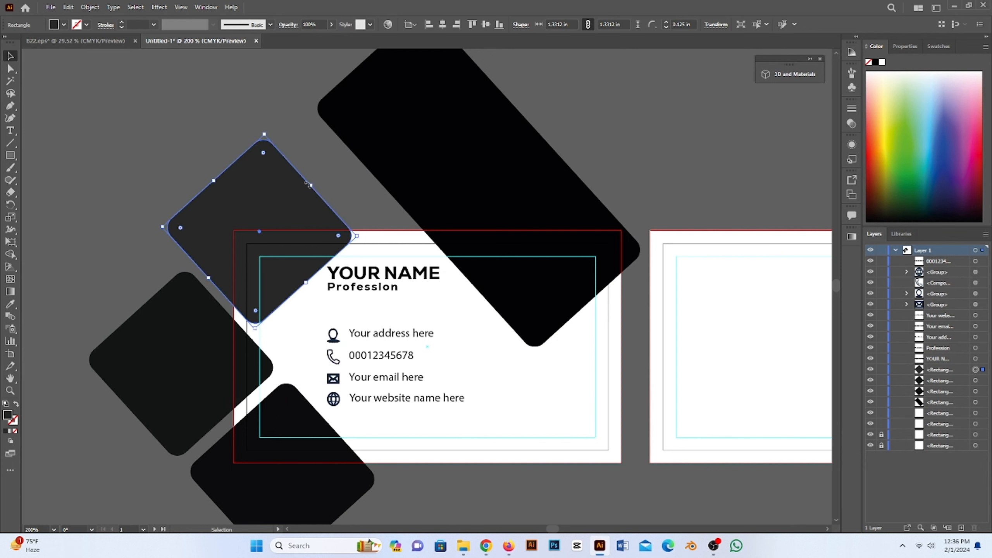
- Stretch the upper dark gray shape to about 1.65 in long toward the black rectangle, and nudge it slightly up
left_click_drag(307, 187, 339, 168)
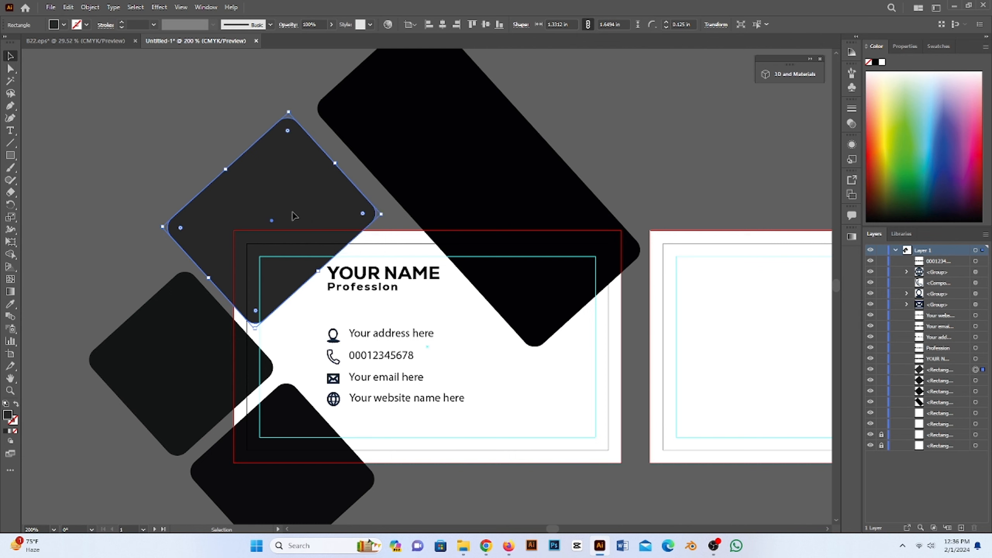
left_click_drag(294, 213, 294, 210)
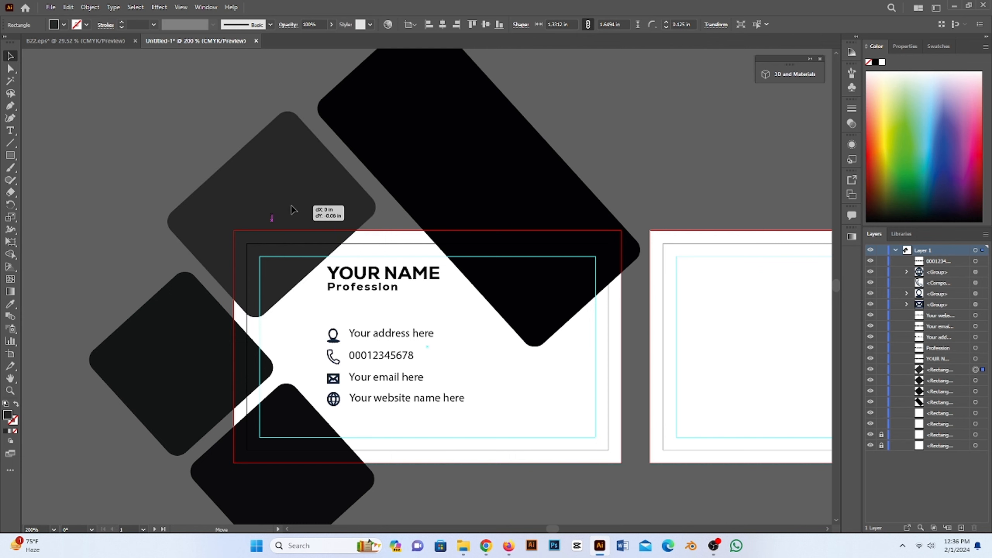
left_click_drag(293, 211, 294, 210)
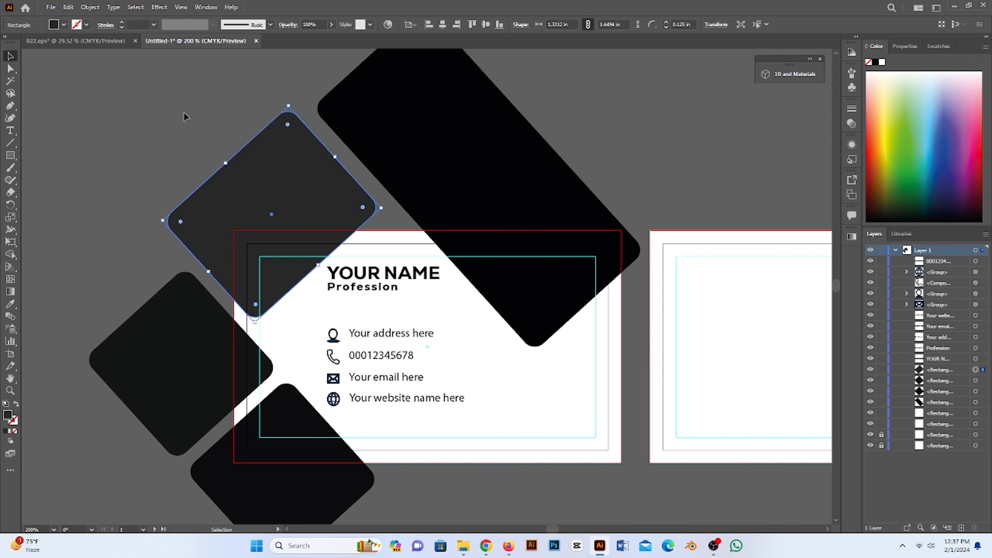
left_click(187, 117)
- Shift the four contact rows slightly left and realign YOUR NAME and Profession with the left edge of the icons
left_click_drag(318, 321, 428, 406)
mouse_move(367, 357)
left_mouse_down()
mouse_move(356, 354)
mouse_move(359, 363)
mouse_move(364, 352)
left_mouse_up()
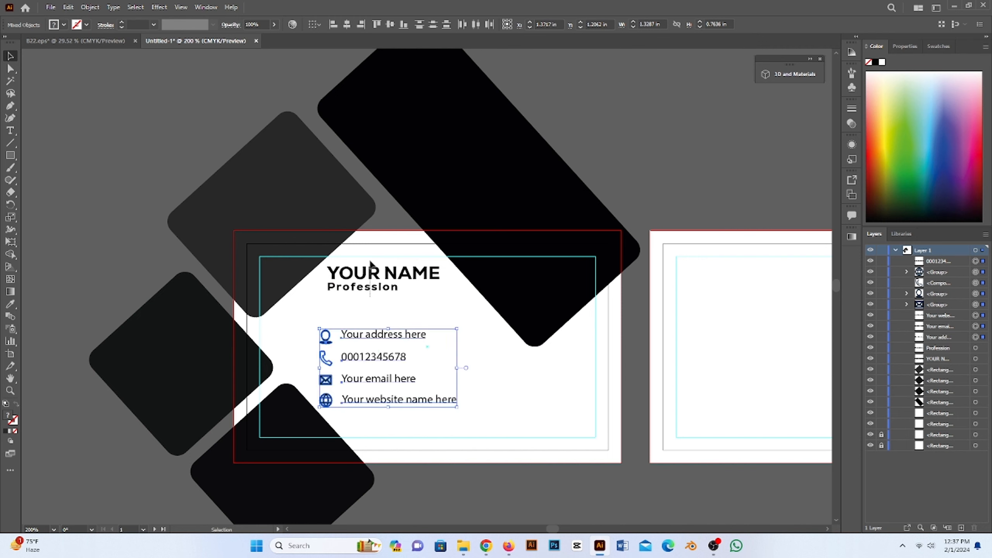
left_click_drag(370, 266, 358, 279)
left_click(354, 308)
scroll(362, 313, "up", 2)
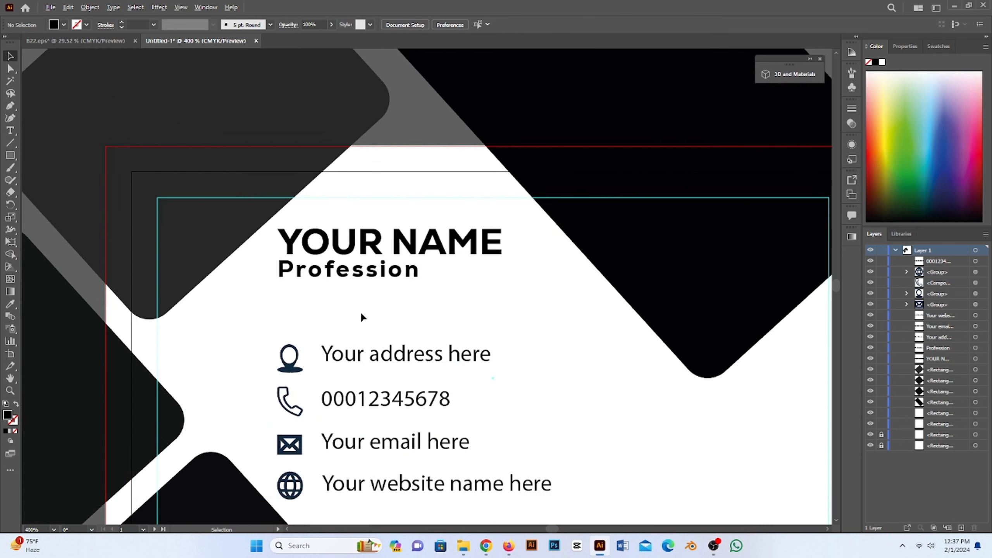
left_click_drag(384, 387, 371, 319)
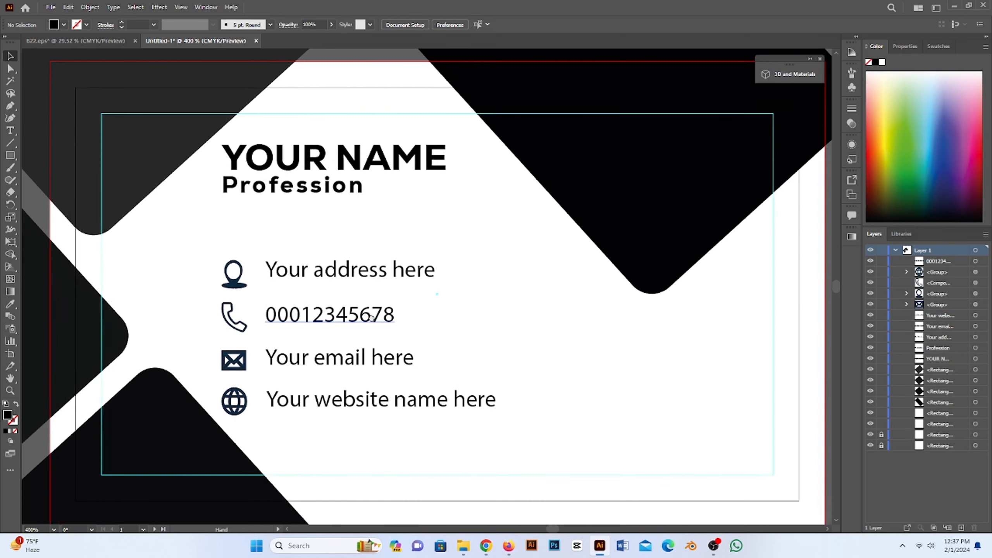
scroll(367, 320, "down", 1)
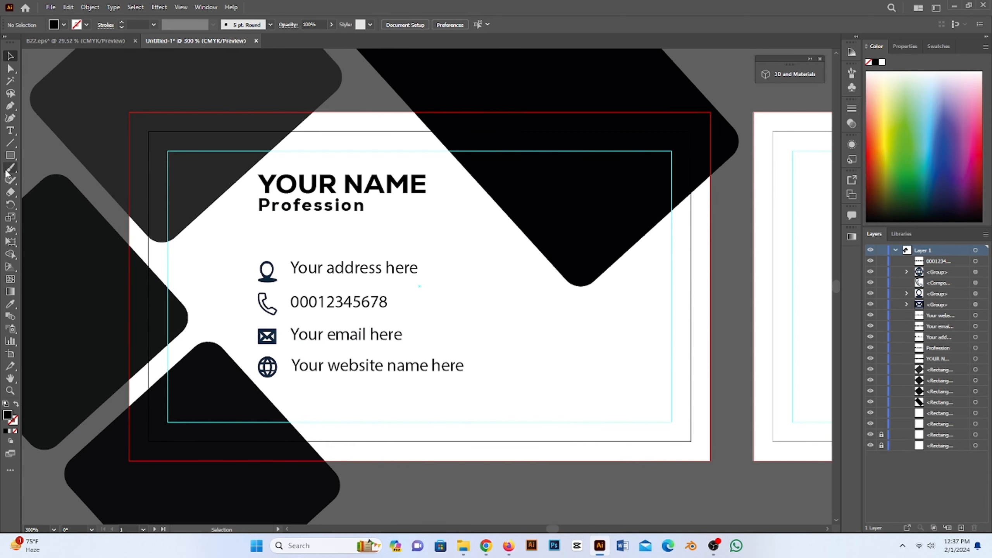
- Recolour the word NAME in the heading with the dark gray sampled from a rounded shape
left_click(9, 133)
left_click_drag(343, 178, 440, 201)
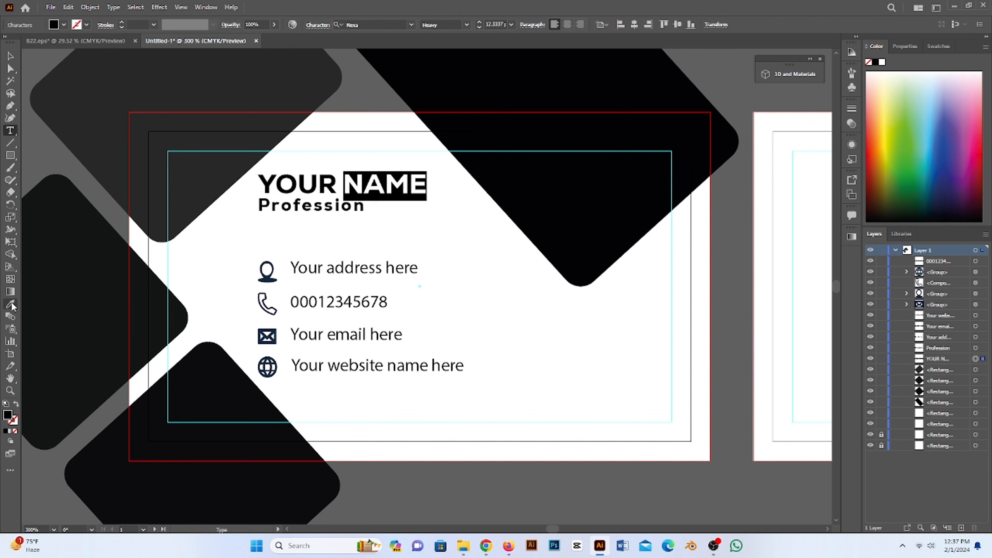
key("Escape")
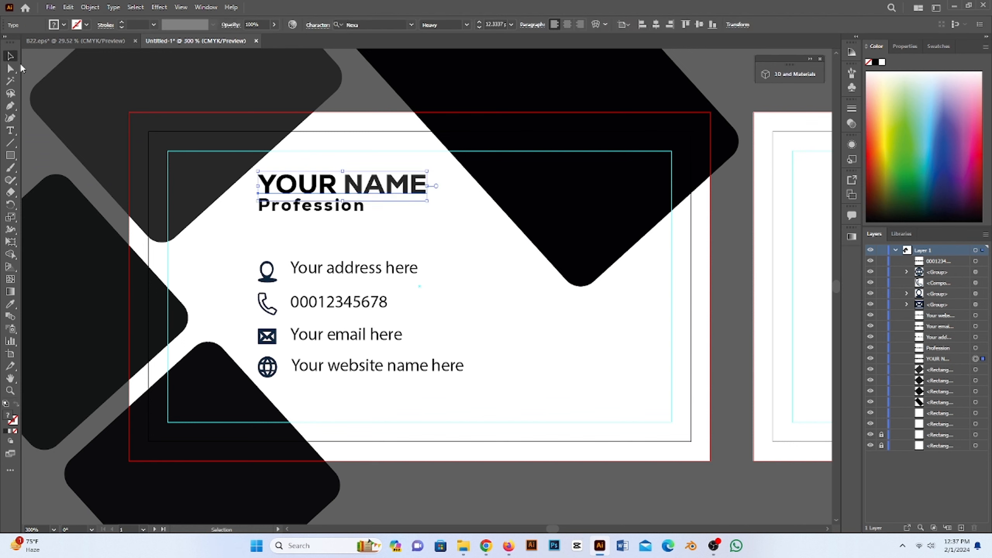
left_click(453, 237)
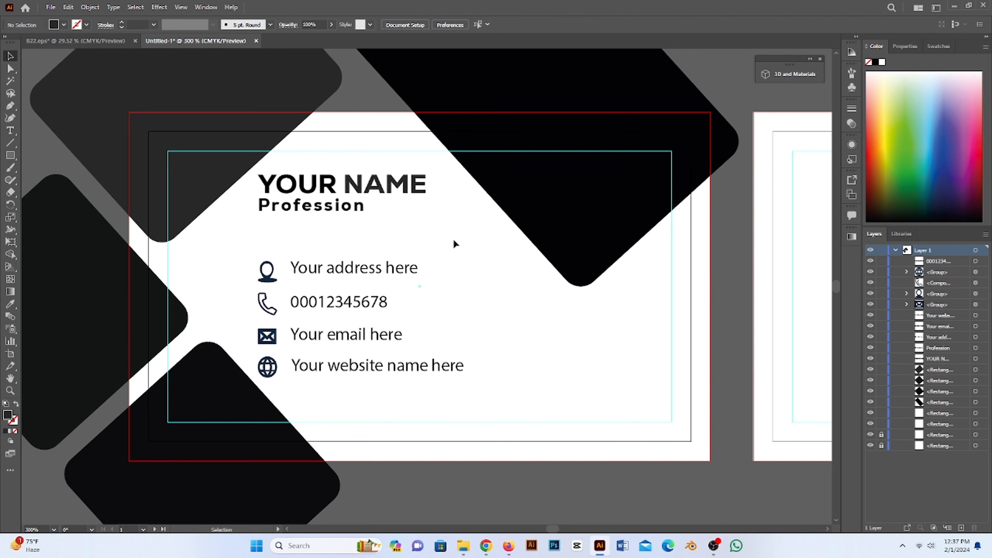
- Recolour the Profession text with the near-black fill sampled from the middle rounded diamond
left_click(282, 210)
left_click(12, 306)
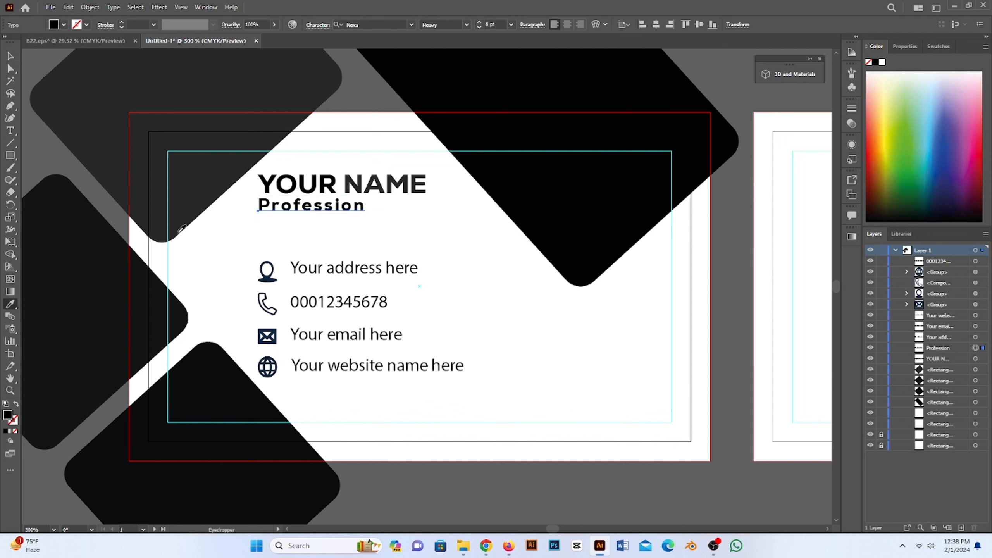
left_click(106, 285)
left_click(10, 57)
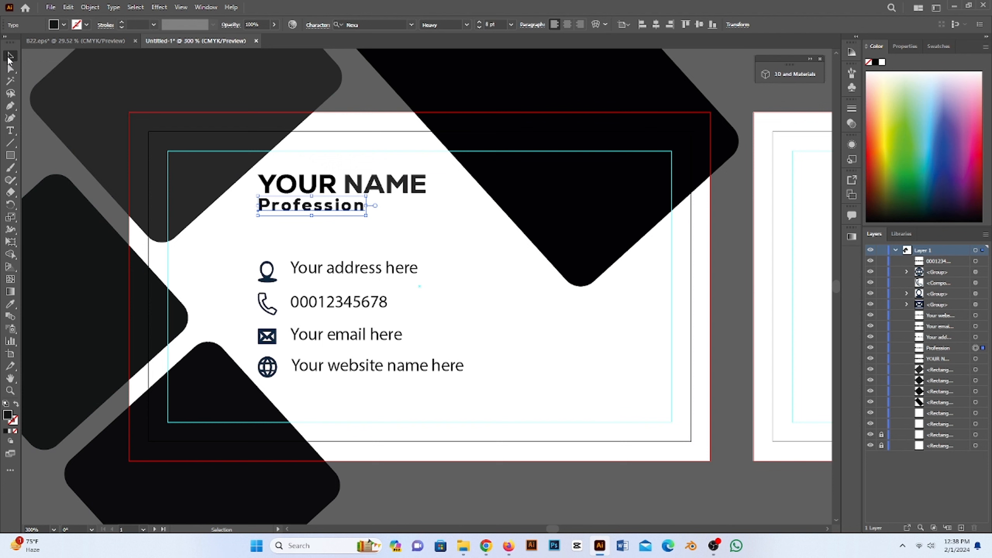
left_click(373, 86)
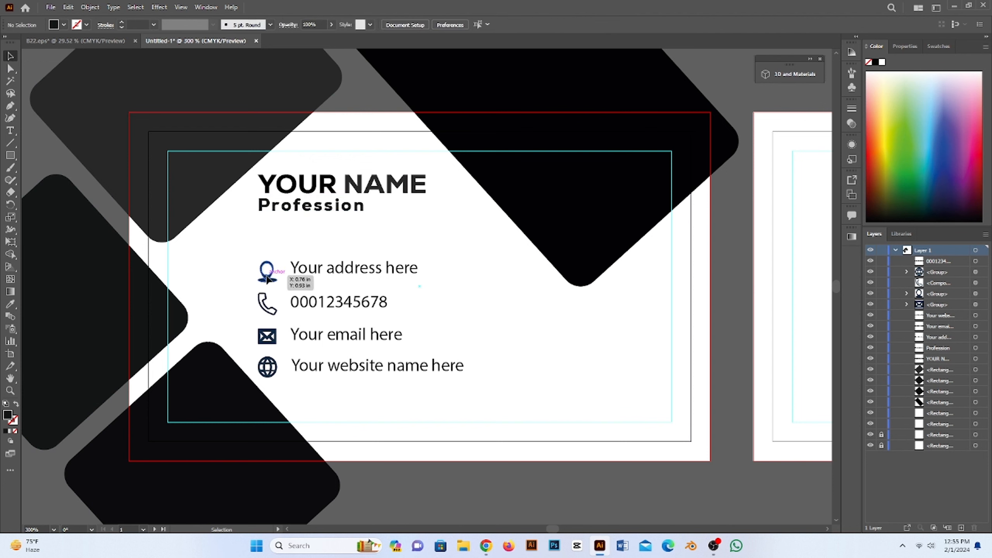
- Recolour the location, phone, email and globe icons with the dark fills sampled from the card's rounded diagonal shapes
left_click(267, 278)
left_click(12, 305)
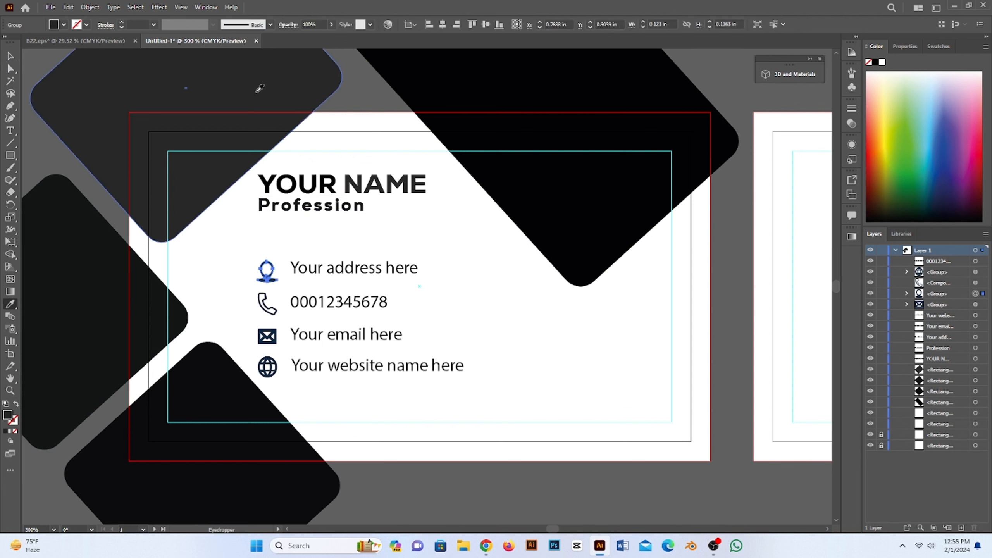
left_click(270, 305, "ctrl")
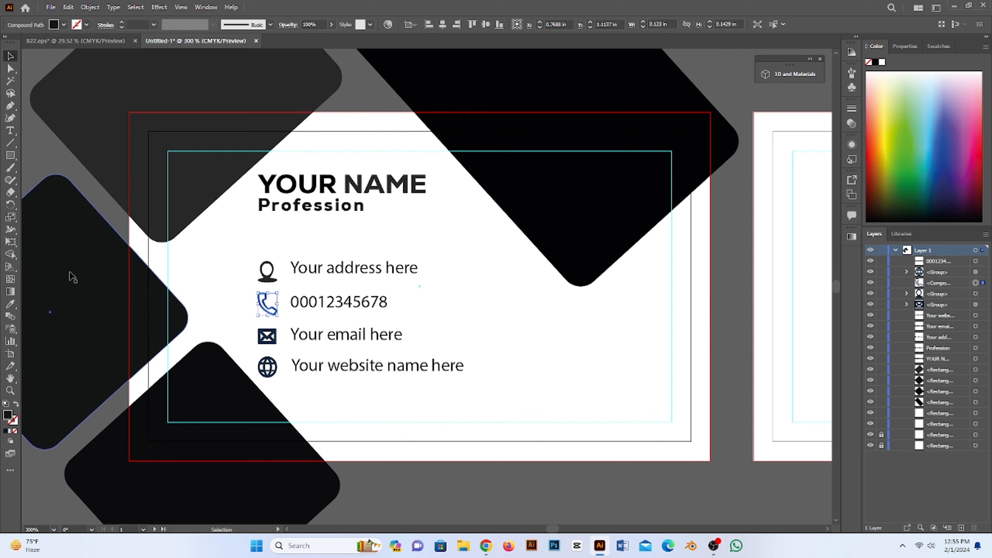
left_click(267, 336, "ctrl")
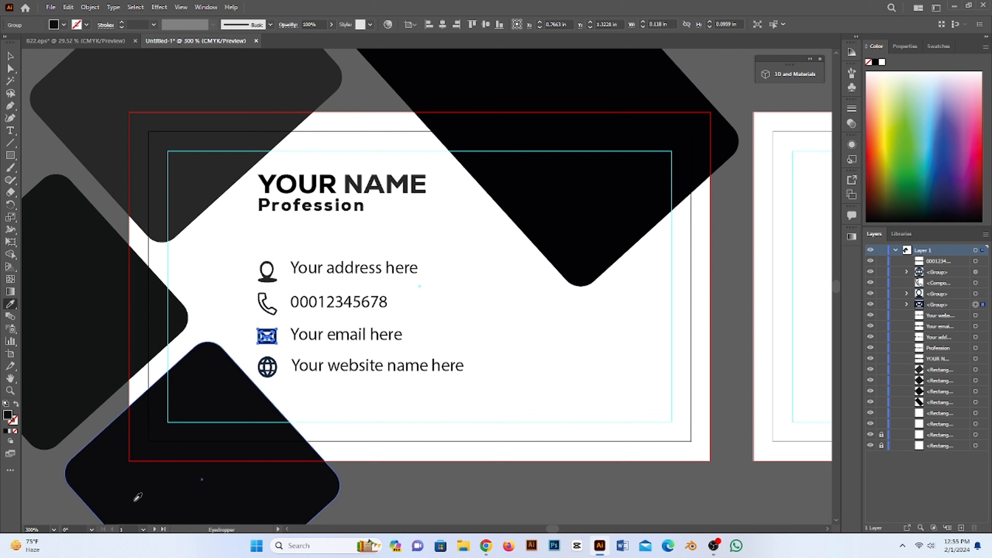
left_click(267, 367, "ctrl")
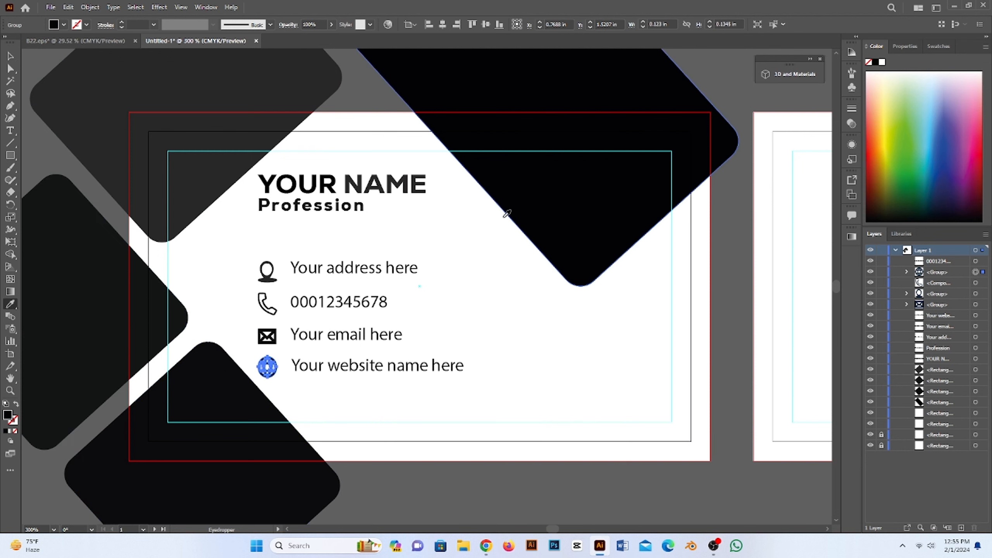
key("ctrl+shift+a")
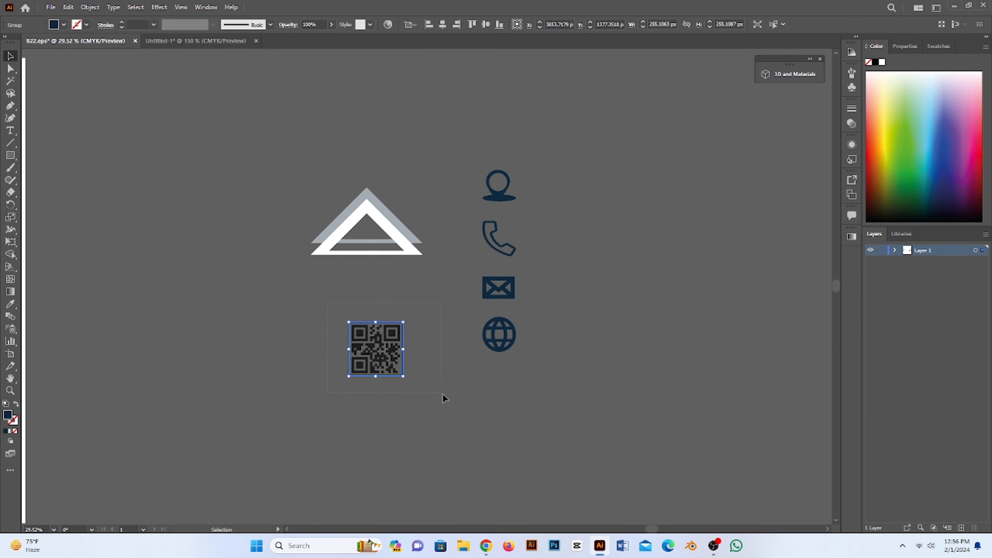
- Copy the QR code from B22.eps into the business card document, scale it to about 0.95 in, and place it on the blank second card
left_click(392, 356)
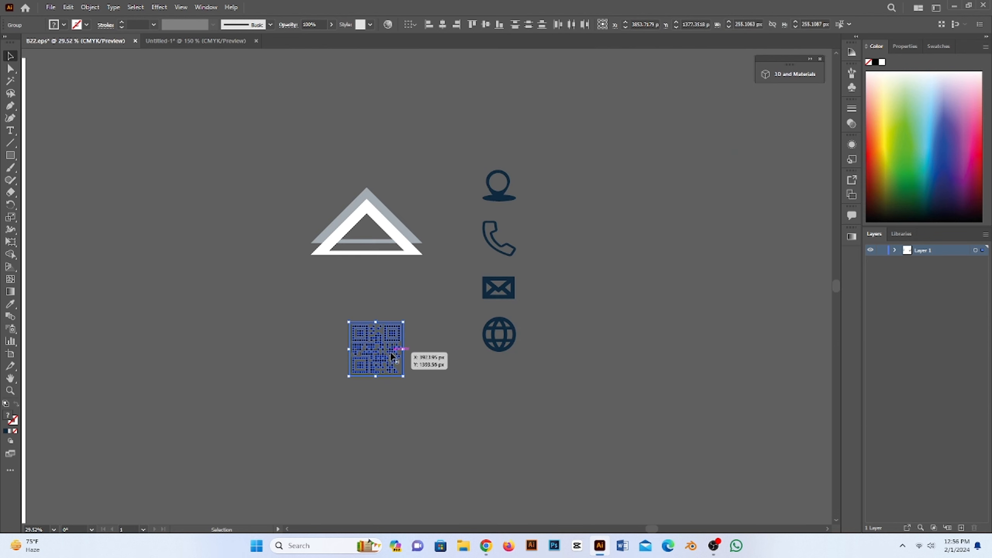
key("ctrl+c")
left_click(221, 42)
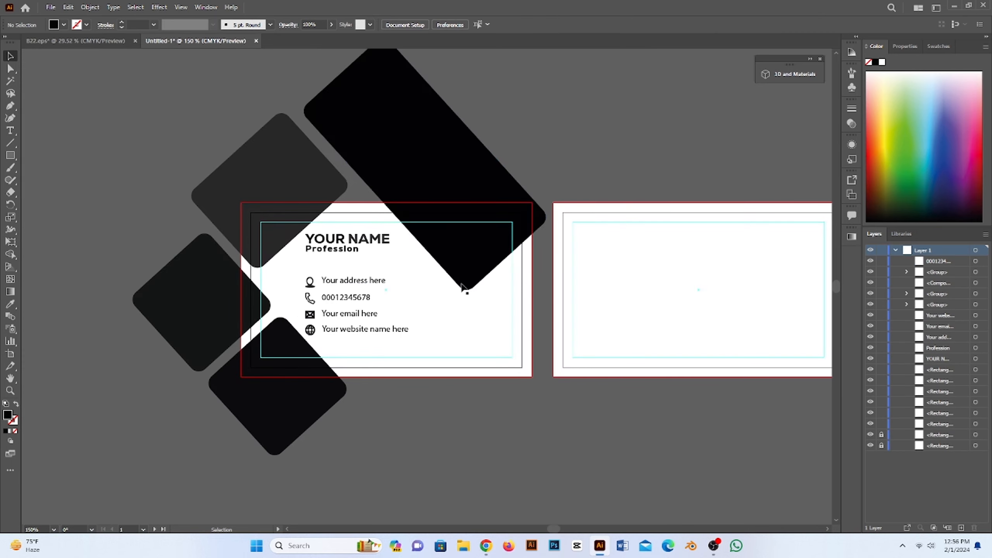
key("ctrl+v")
left_click_drag(564, 149, 465, 248)
left_click_drag(419, 312, 631, 291)
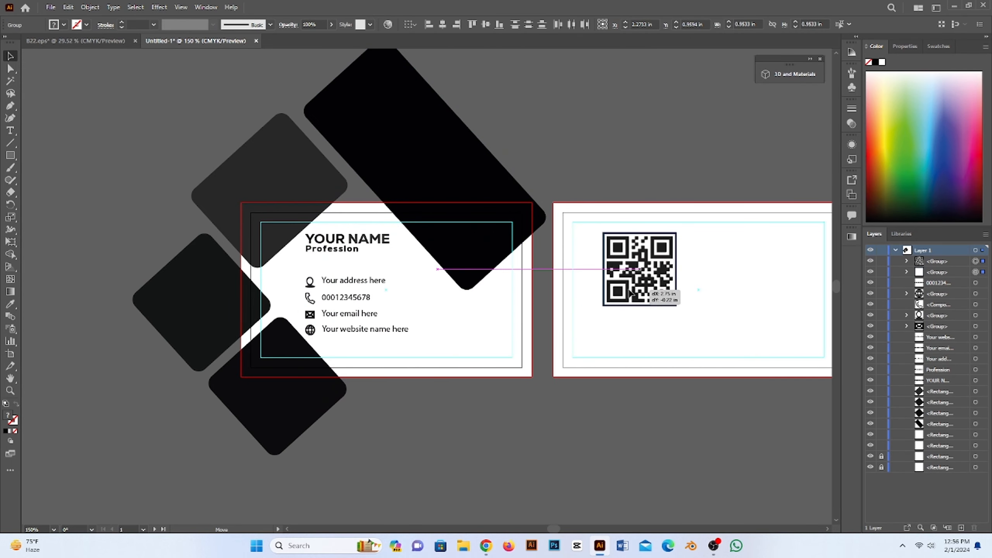
- Copy the double-triangle logo from B22.eps and paste it into the business card document
left_click(99, 39)
left_click_drag(256, 168, 423, 271)
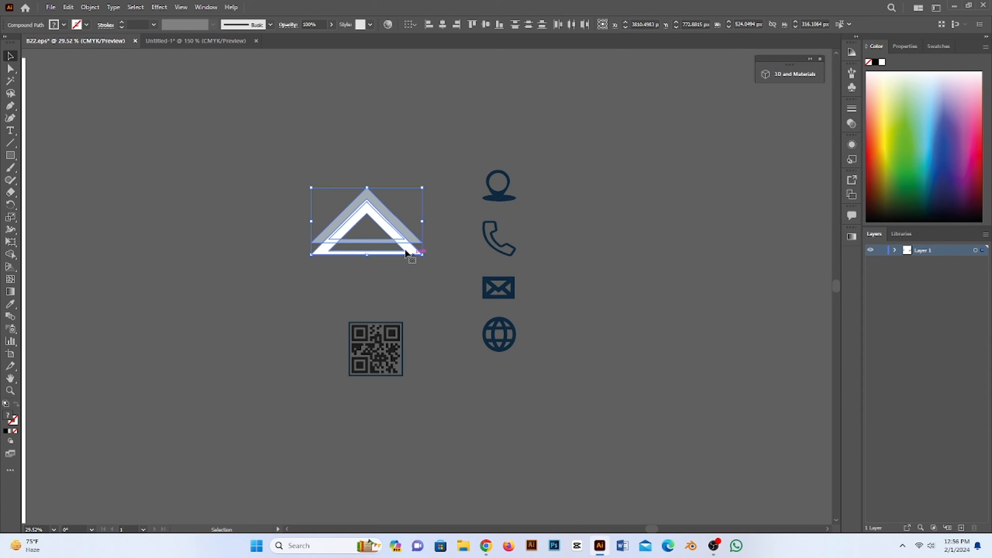
key("ctrl+c")
left_click(168, 40)
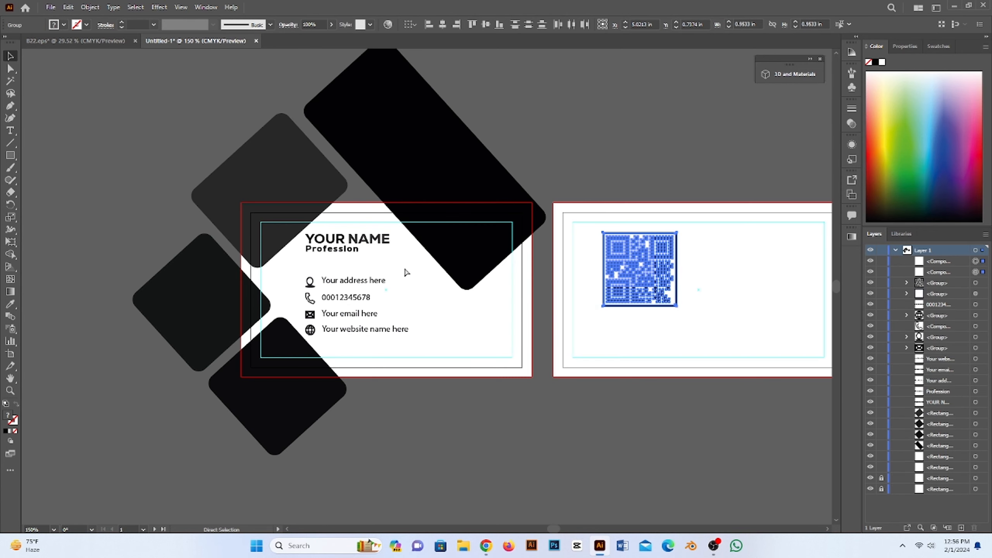
key("ctrl+v")
- Scale the pasted triangle logo down to about 0.53 in wide beside the address and phone lines
left_click_drag(694, 118, 523, 274)
scroll(445, 290, "down", 1)
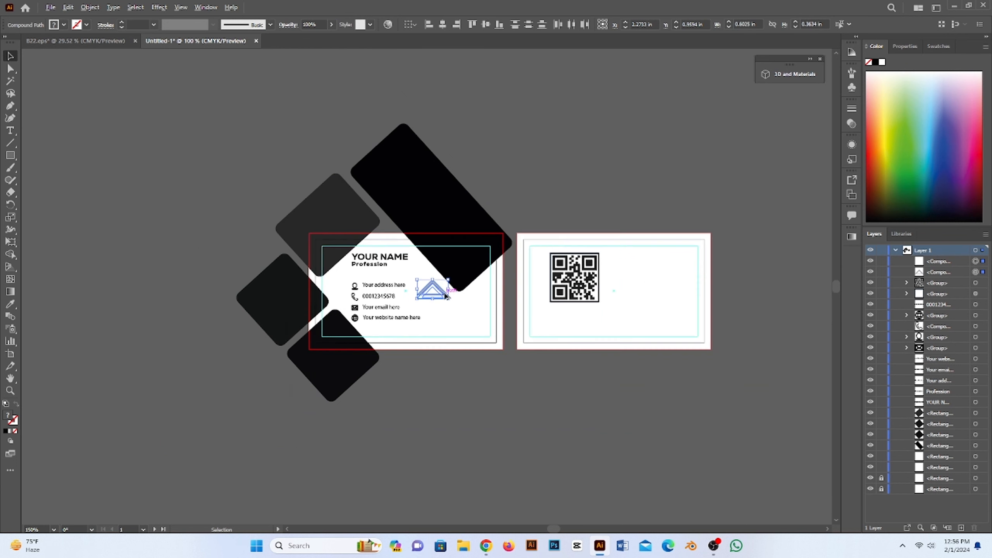
scroll(444, 280, "up", 3)
left_click_drag(425, 300, 440, 281)
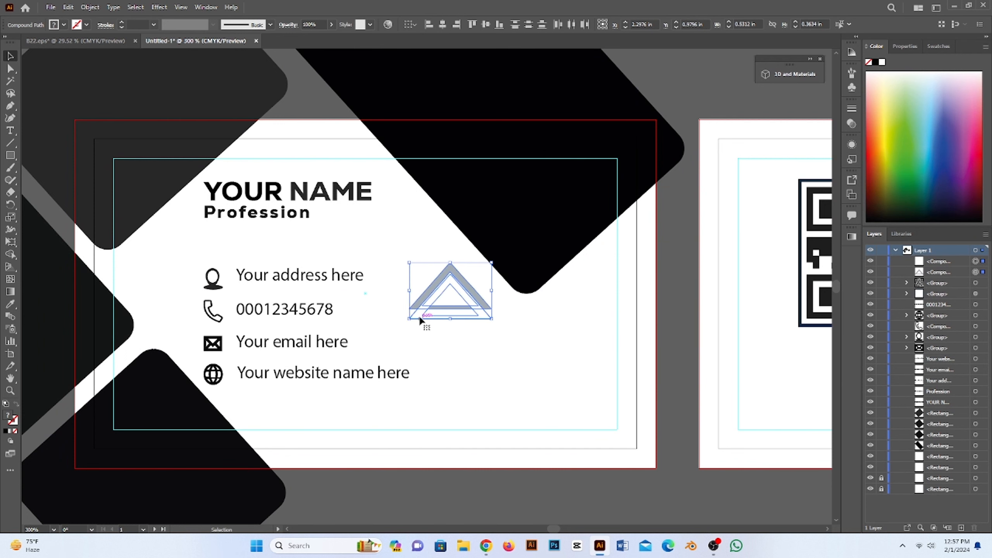
left_click(432, 356)
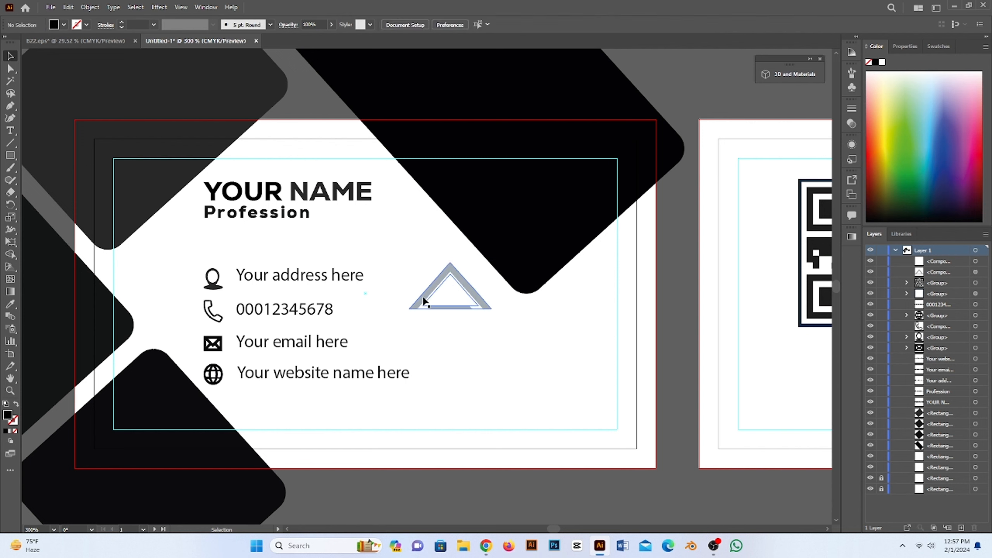
- Recolour the logo with sampled shape fills, making the back triangle black and the front triangle dark gray
left_click(424, 301)
key("i")
left_click(404, 75)
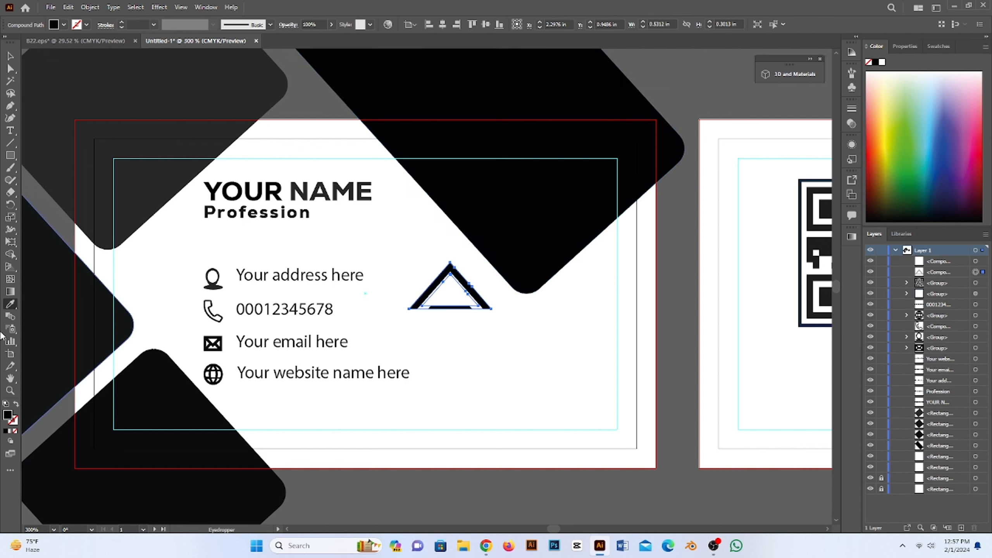
key("v")
left_click_drag(453, 293, 453, 294)
key("i")
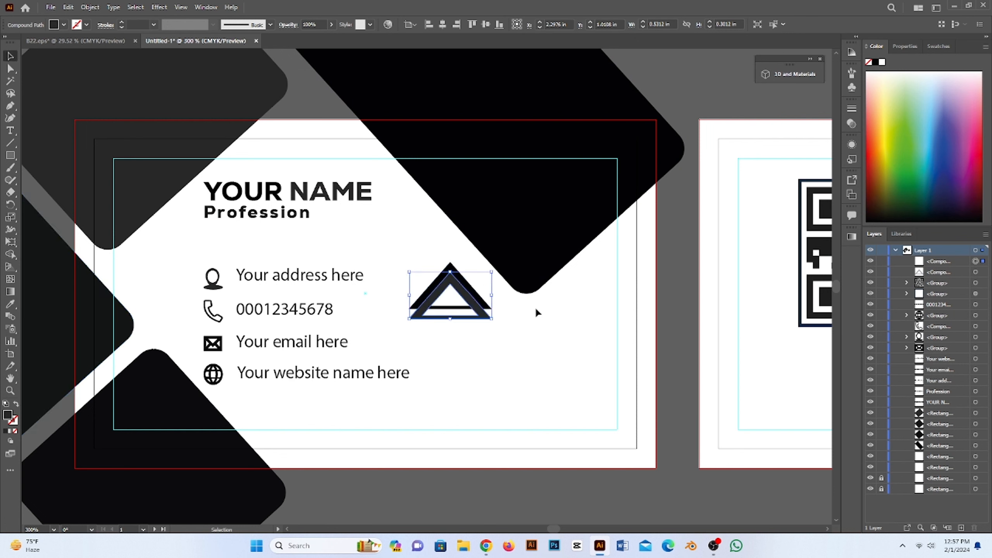
left_click(605, 313)
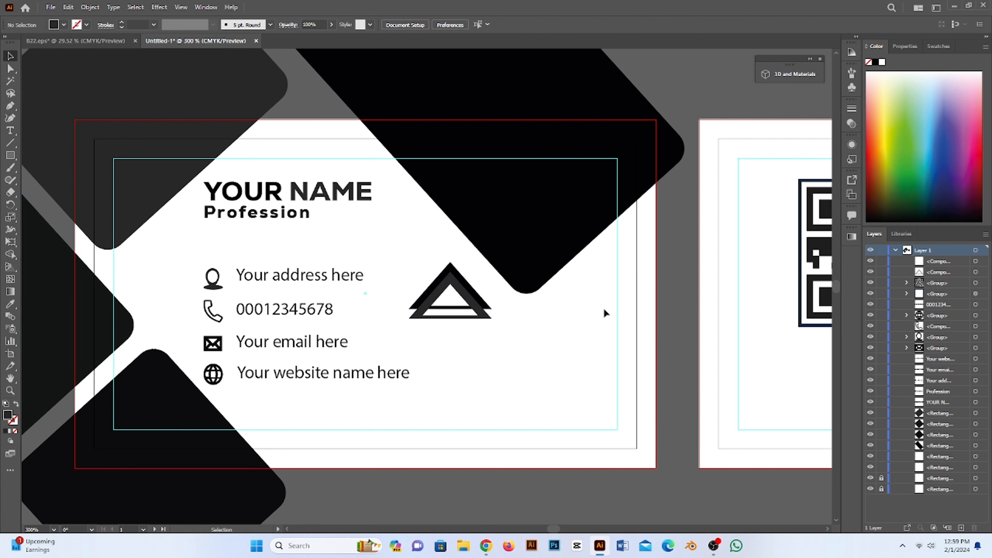
- Move the large black rectangle up and left, and place the triangle logo in the white area just below its rounded corner
left_click_drag(440, 292, 514, 340)
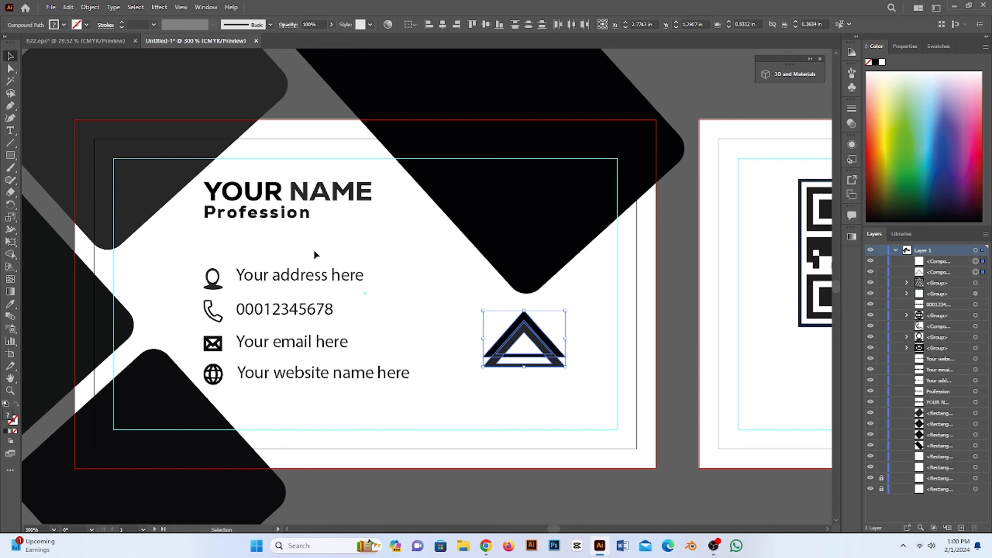
left_click_drag(513, 211, 475, 164)
left_click_drag(524, 333, 515, 269)
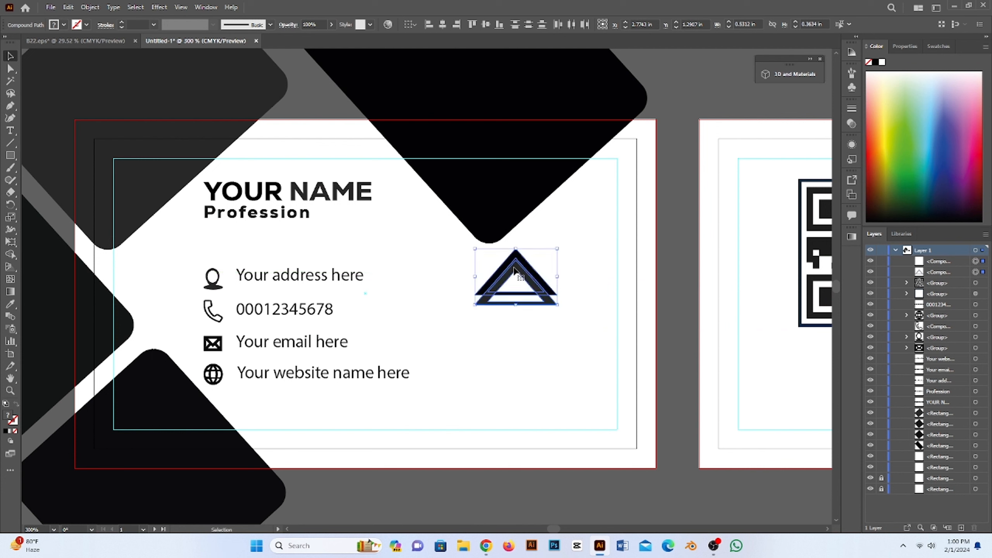
key("ctrl+shift+a")
- Add the text BRAND NAME below the triangle logo
key("t")
left_click(473, 338)
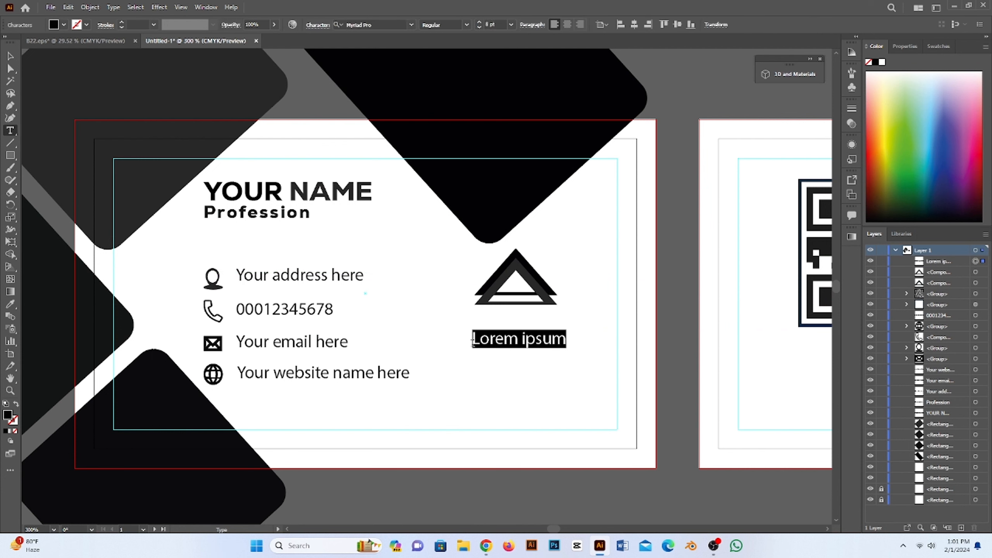
type("BRAN")
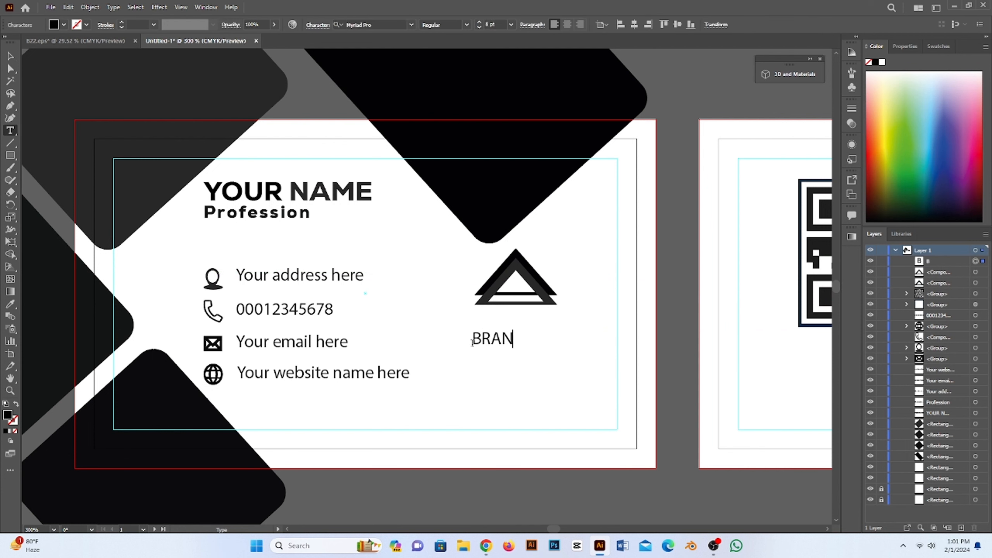
type("D NAME")
key("Escape")
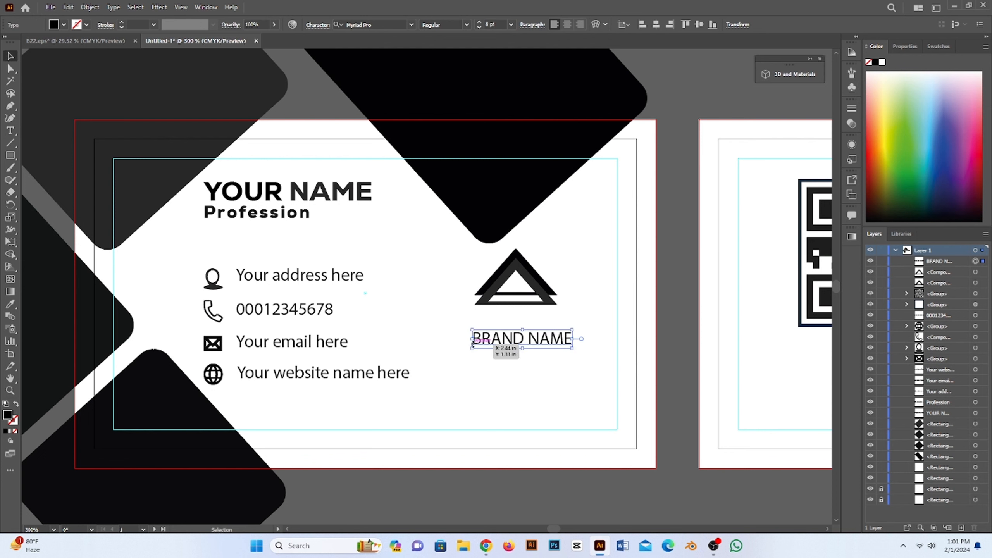
- Set the BRAND NAME text in Nexa Heavy and move it up and left to sit just below the triangle logo
left_click(411, 25)
left_click(364, 98)
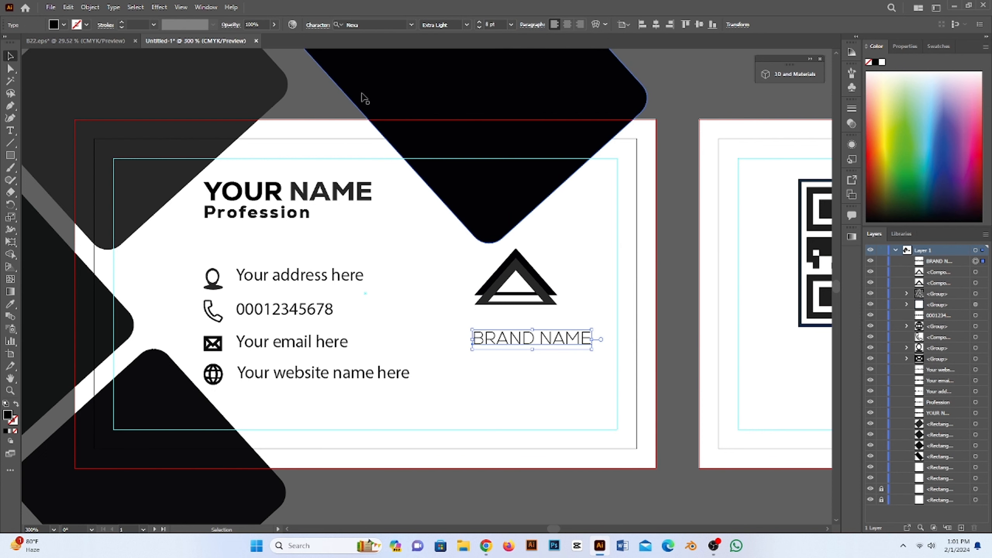
left_click(466, 26)
left_click(448, 50)
mouse_move(501, 342)
left_mouse_down()
mouse_move(491, 351)
mouse_move(485, 335)
left_mouse_up()
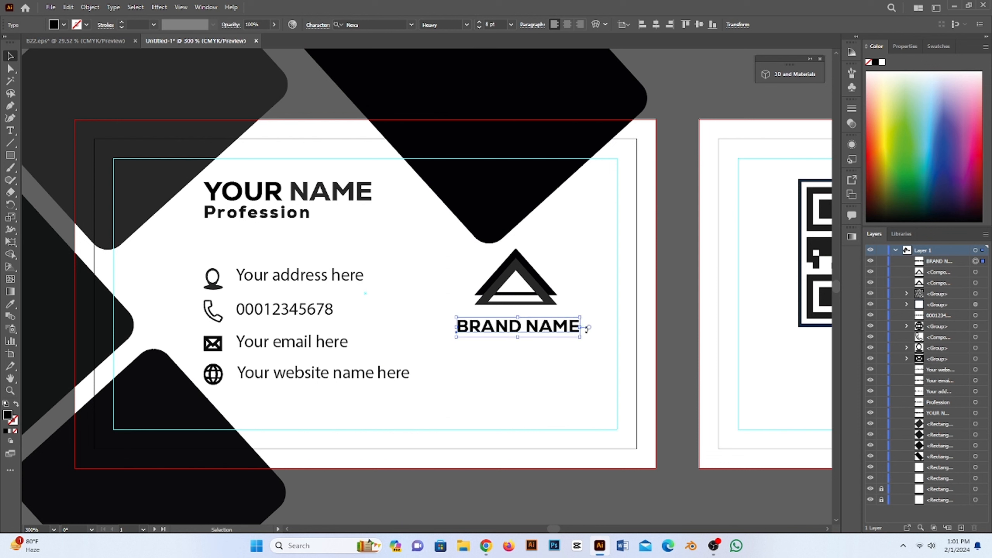
- Scale the triangle logo down slightly around its centre and move the brand name closer beneath it
left_click(508, 284)
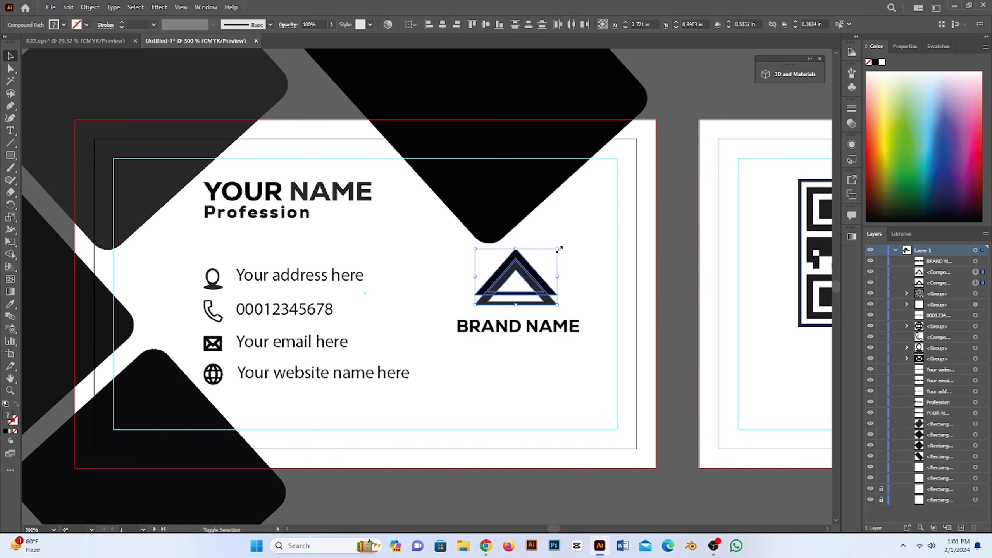
left_click_drag(560, 249, 557, 255)
left_click(585, 258)
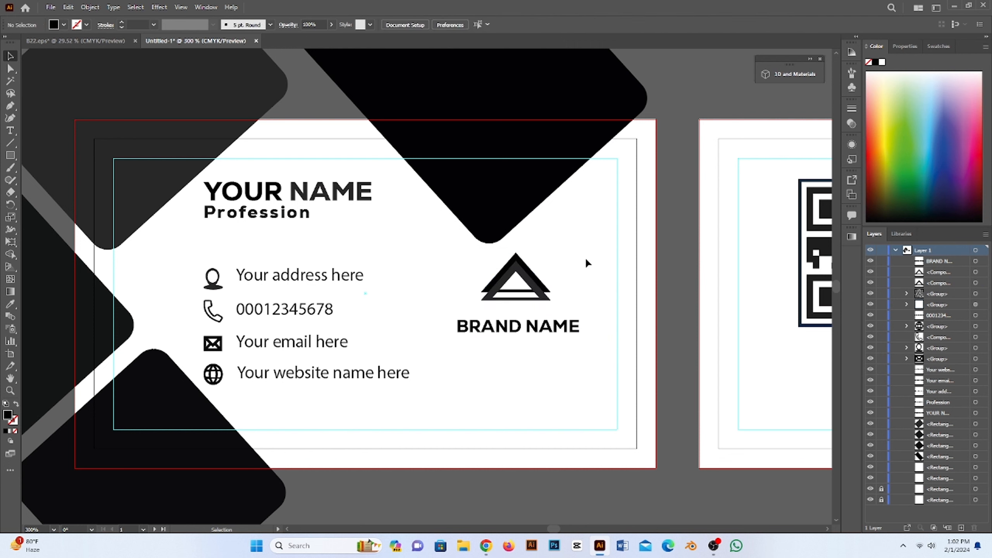
left_click_drag(508, 329, 504, 323)
left_click(501, 373)
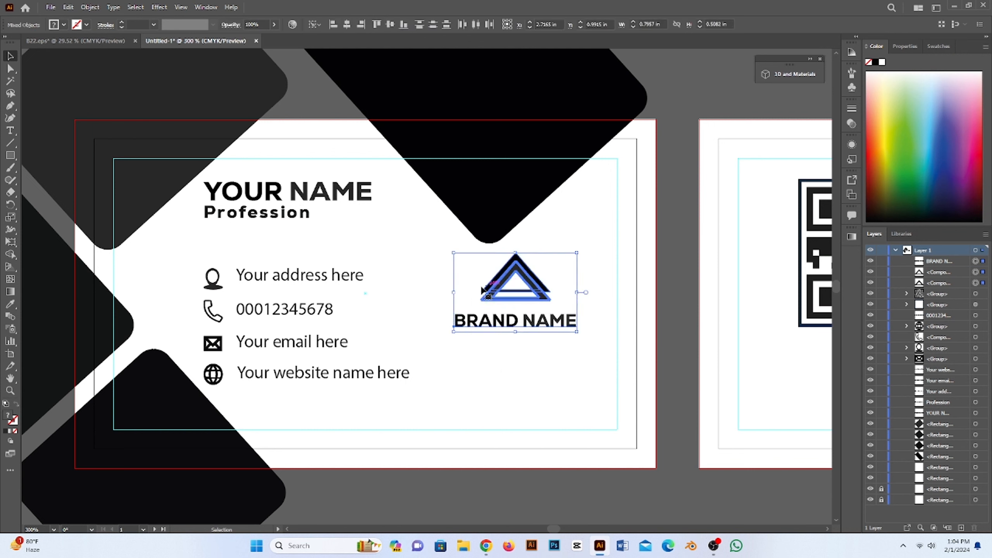
left_click(451, 393)
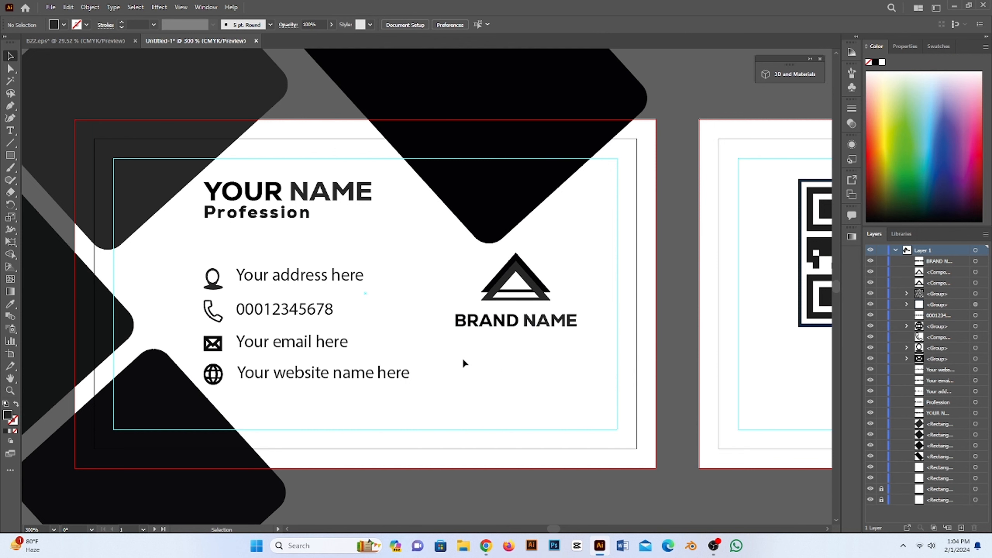
- Add the text YOUR SLOGAN HERE below the brand name
key("t")
left_click(448, 354)
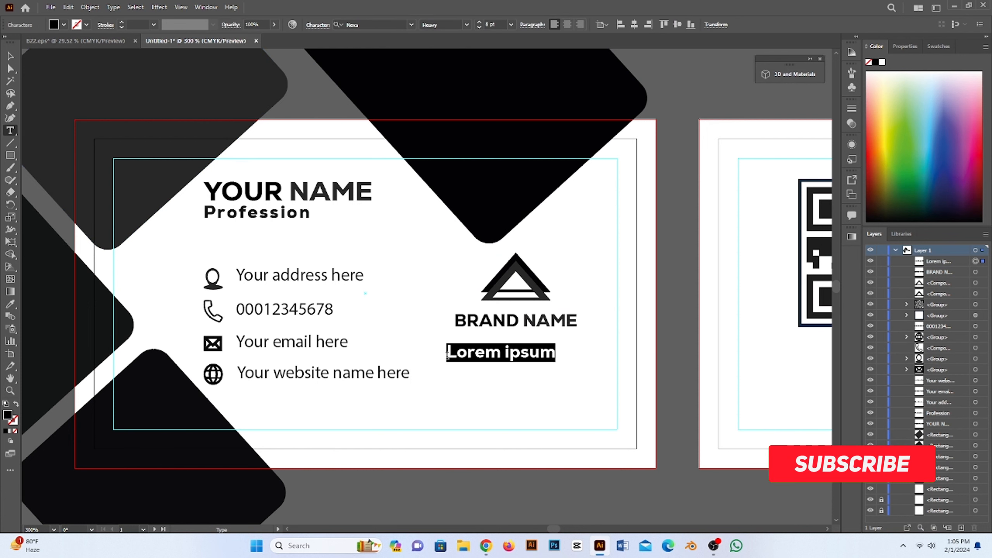
type("Y")
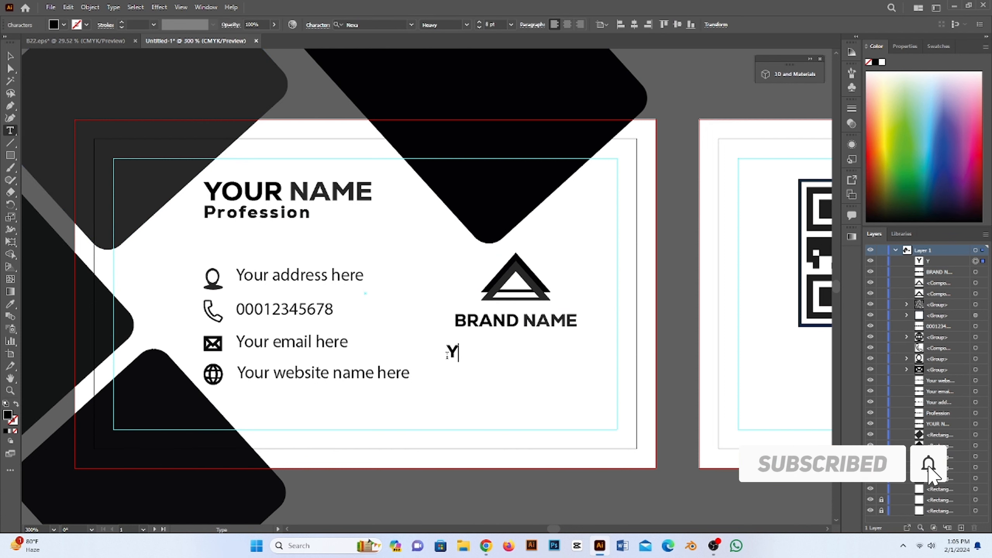
type("OUR SLO")
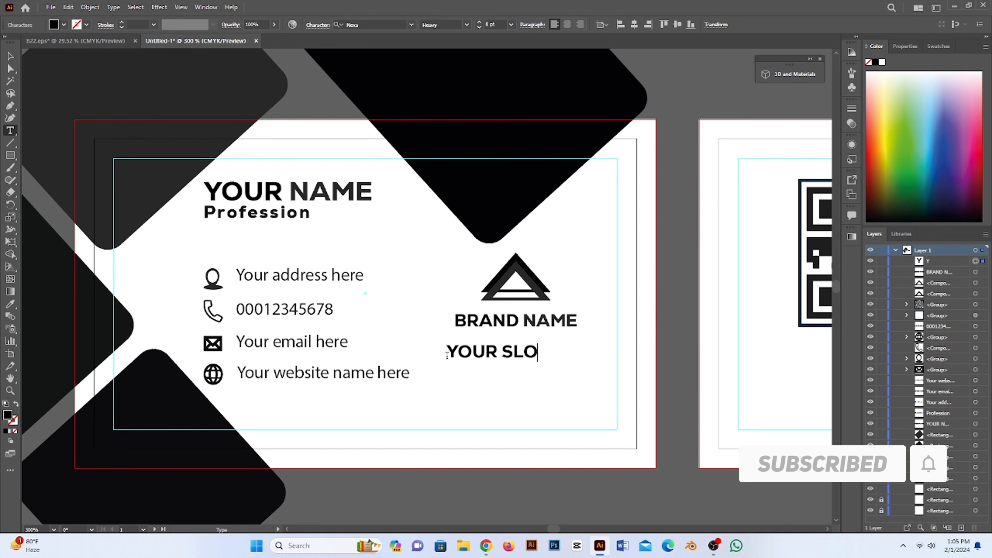
type("GAS")
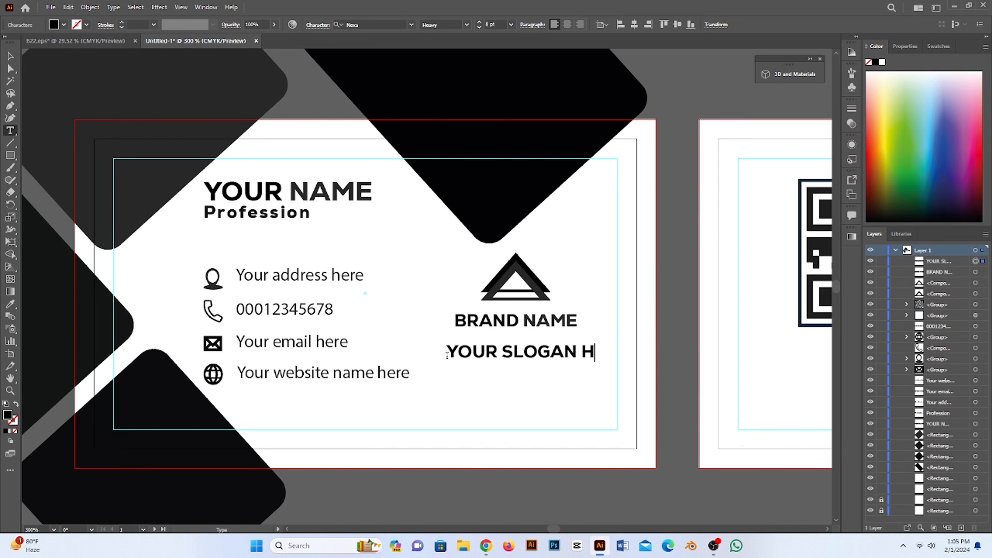
key("Escape")
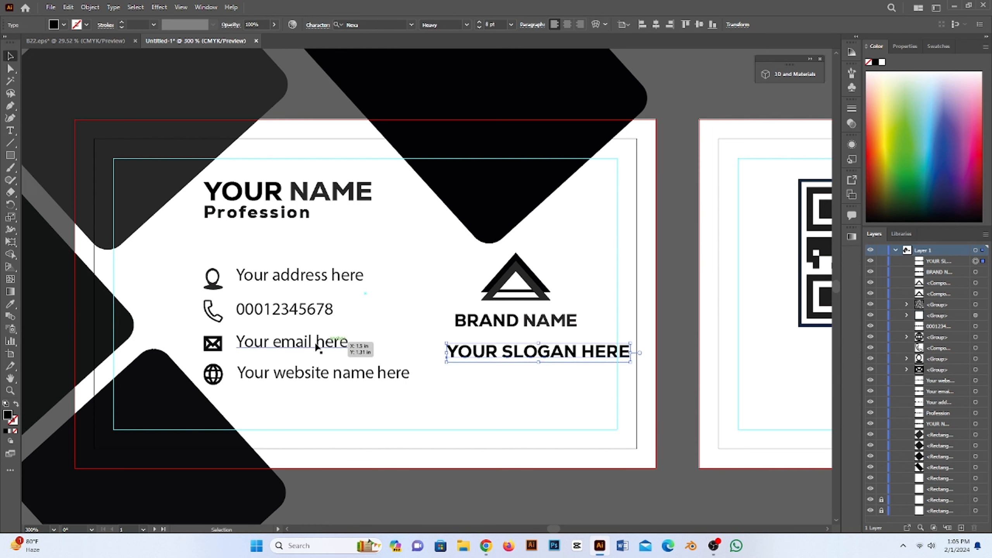
- Set the slogan text to a size of 3 pt with a tracking of 100
left_click(511, 25)
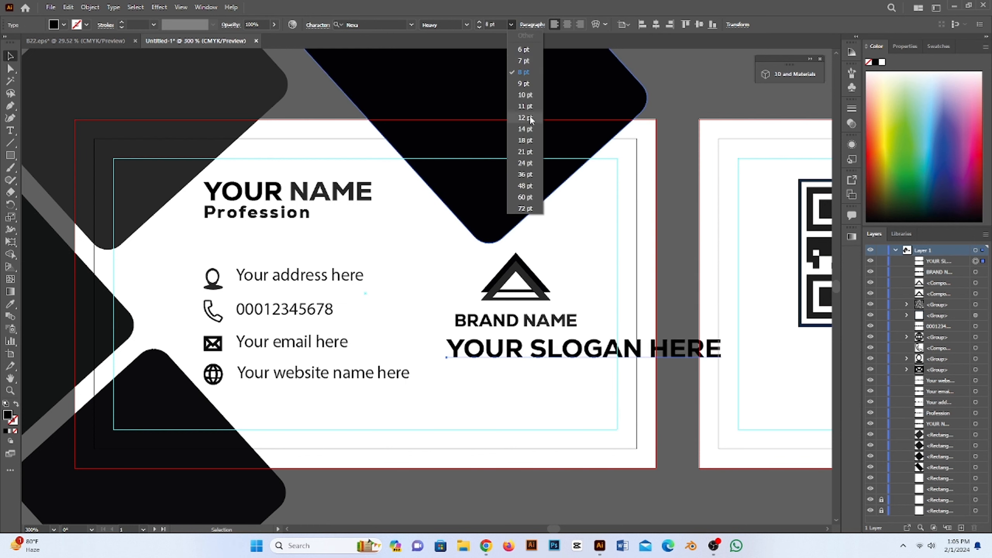
left_click(532, 49)
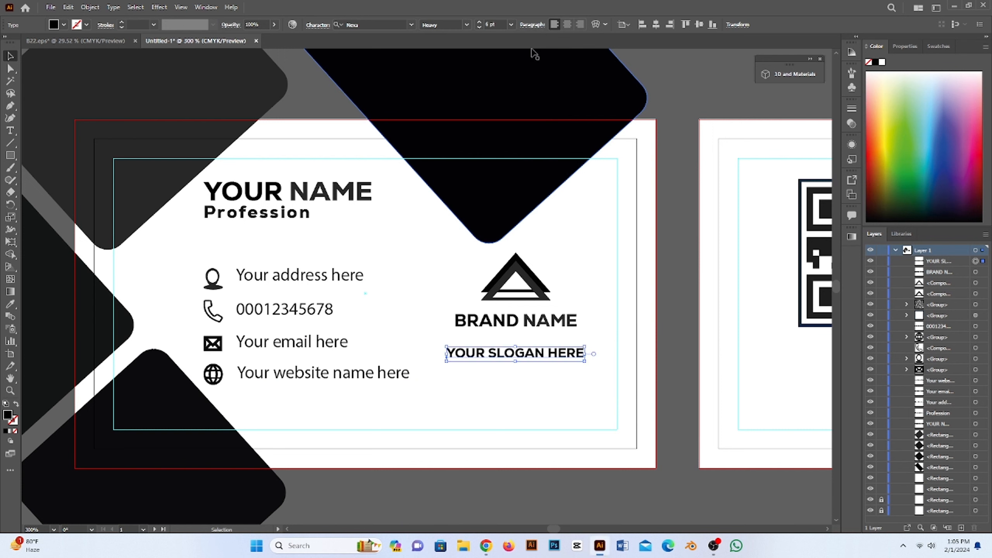
left_click(480, 26)
left_click(480, 26)
left_click(480, 26)
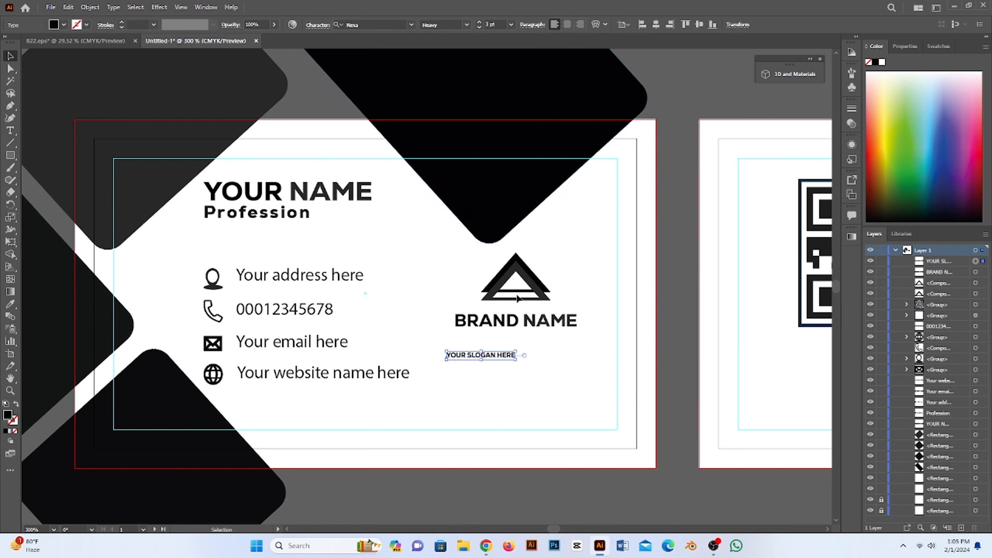
left_click(317, 25)
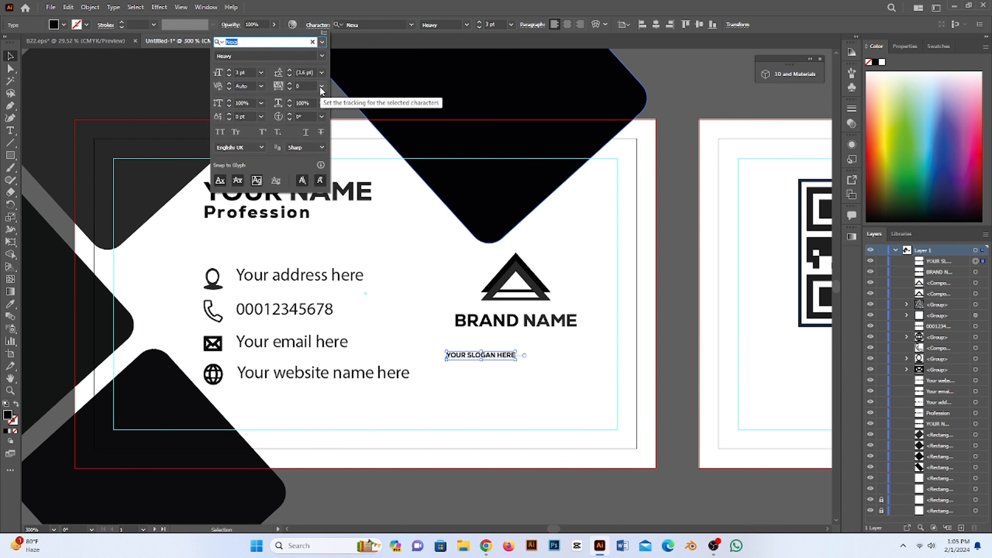
left_click_drag(307, 87, 279, 98)
type("100")
key("Return")
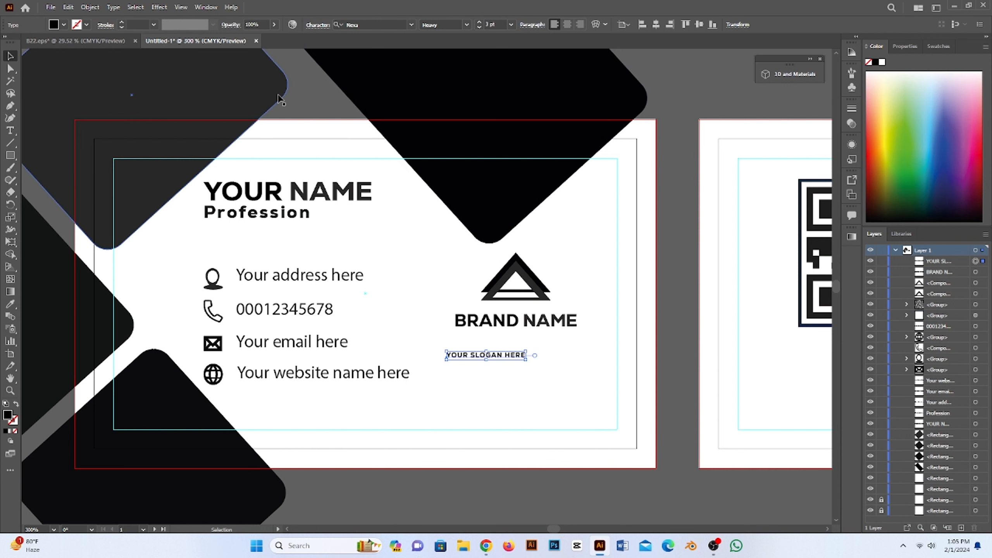
- Place the slogan just beneath the brand name, centre it horizontally with the brand name and logo, and leave a small gap
left_click_drag(472, 358, 499, 336)
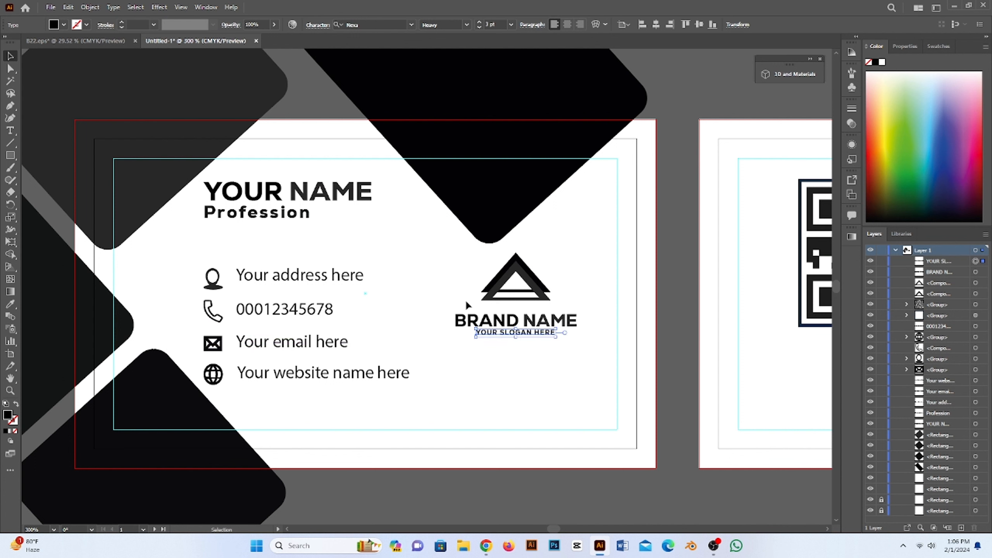
left_click_drag(476, 264, 524, 340)
left_click(516, 320)
left_click(346, 25)
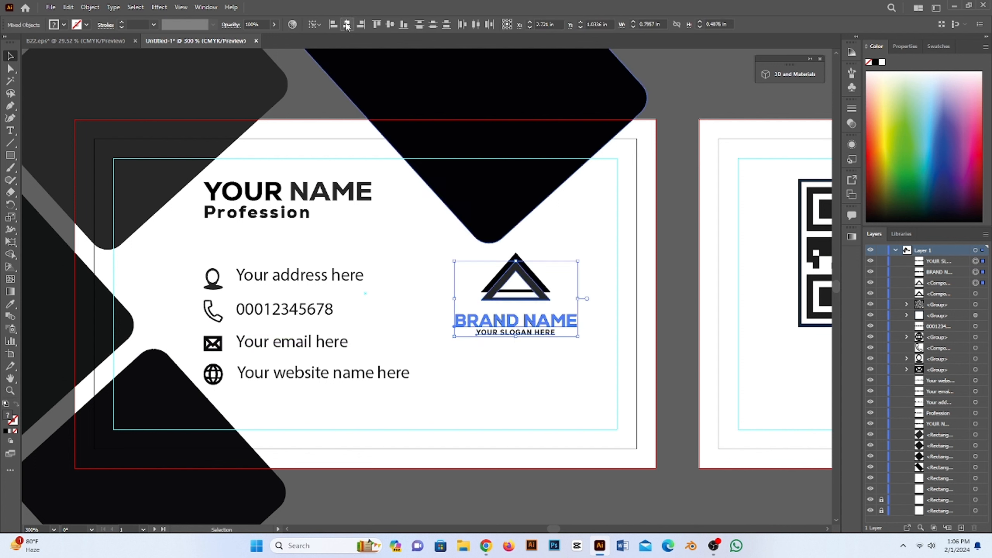
left_click(532, 371)
left_click(519, 336)
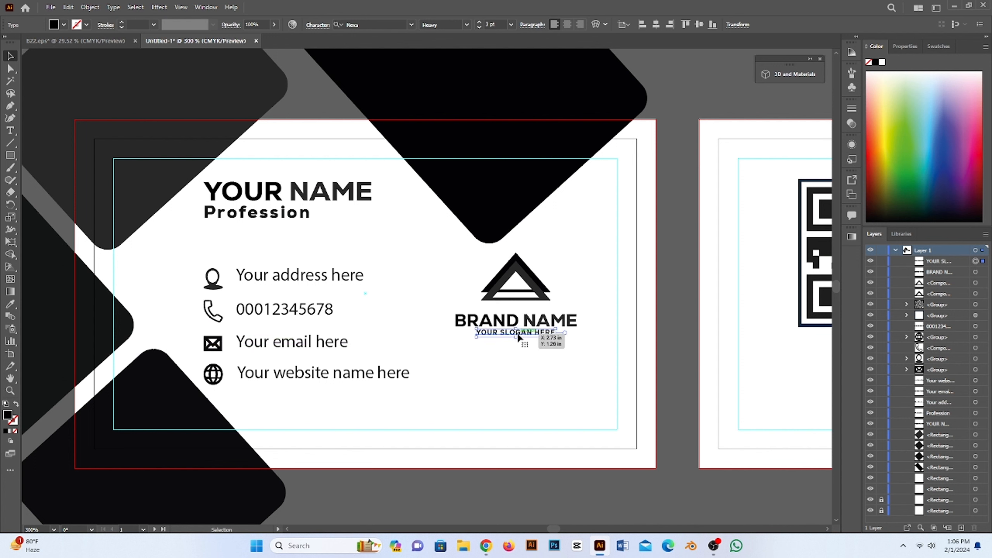
left_click_drag(518, 337, 519, 339)
left_click(521, 354)
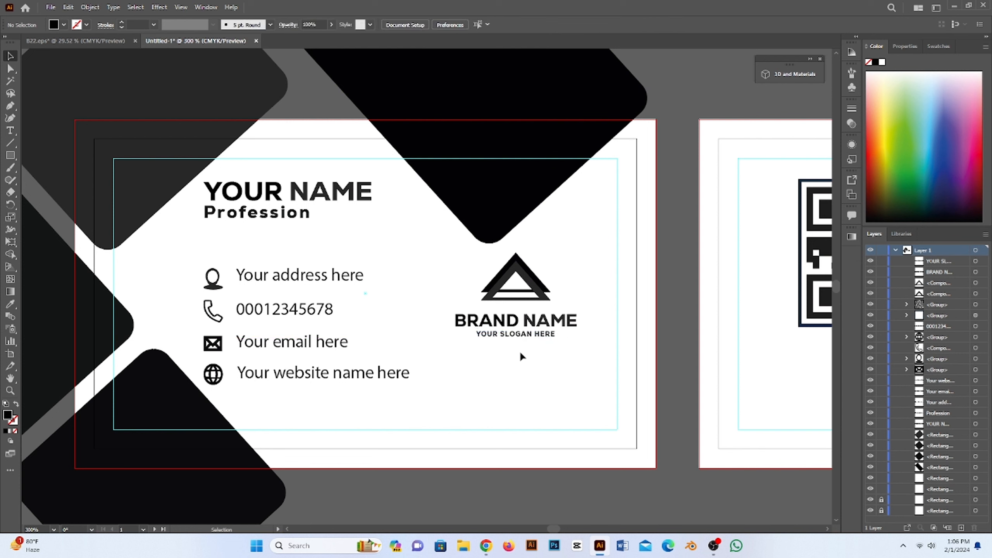
left_click(515, 334)
left_click(10, 305)
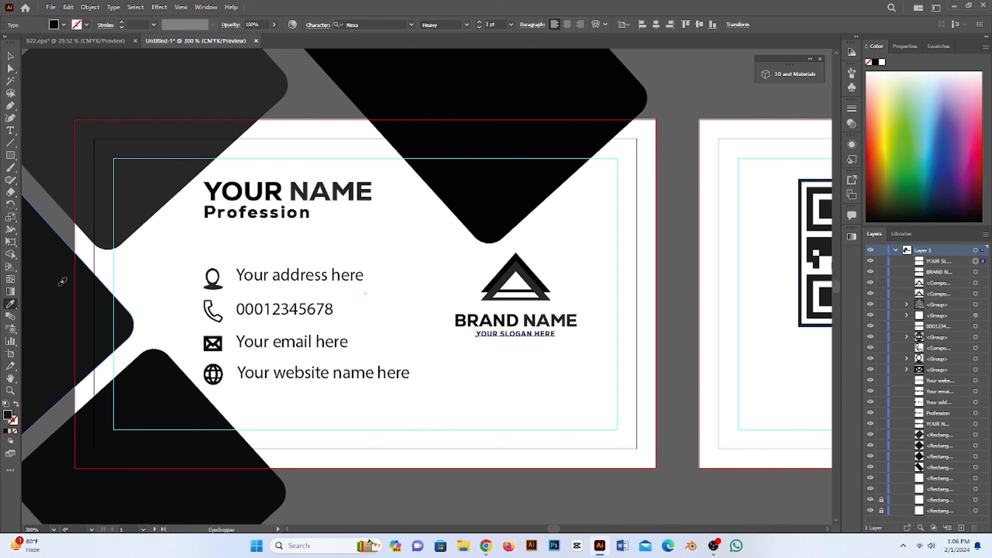
key("v")
left_click(443, 274)
- Group the triangle logo, brand name and slogan, and move them down and right beside the contact lines
left_click_drag(532, 339, 532, 339)
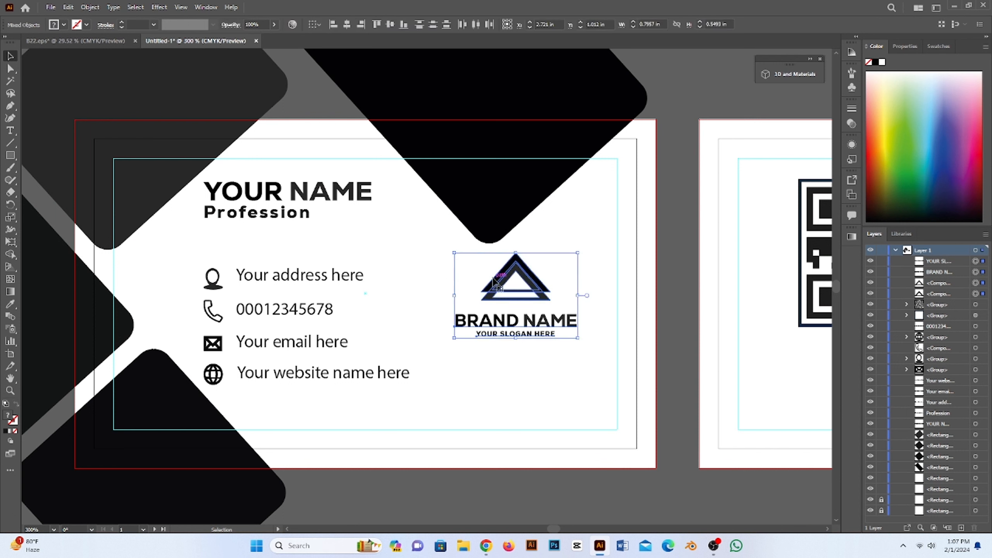
left_click_drag(495, 293, 519, 336)
right_click(514, 272)
left_click(533, 370)
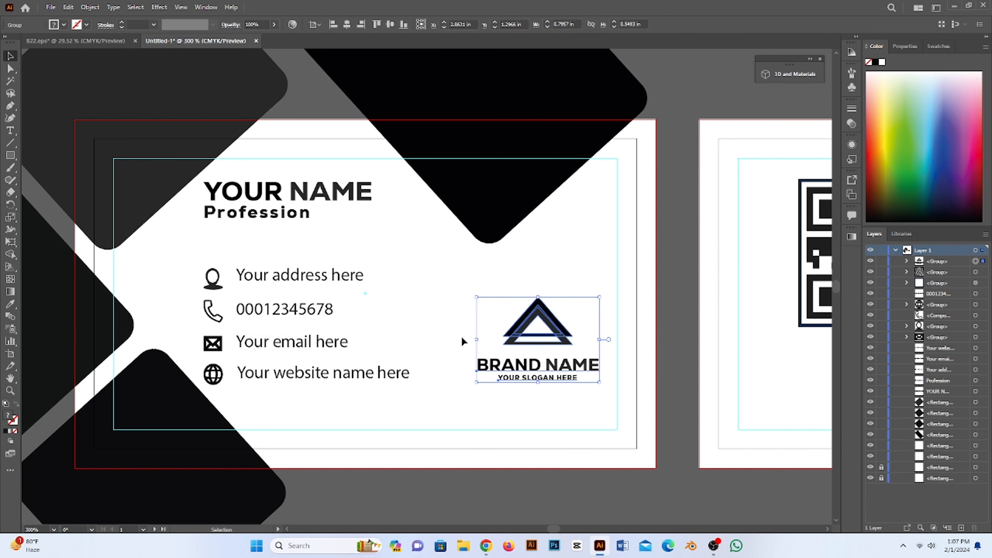
- Align the bottom edge of the logo group with the bottom of the website line
left_click(394, 382, "shift")
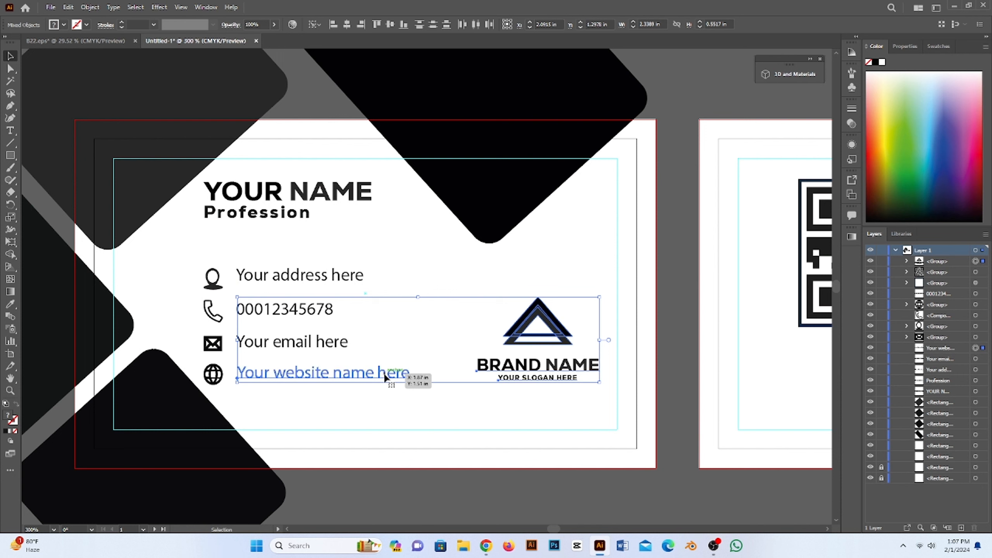
left_click(362, 24)
key("ctrl+z")
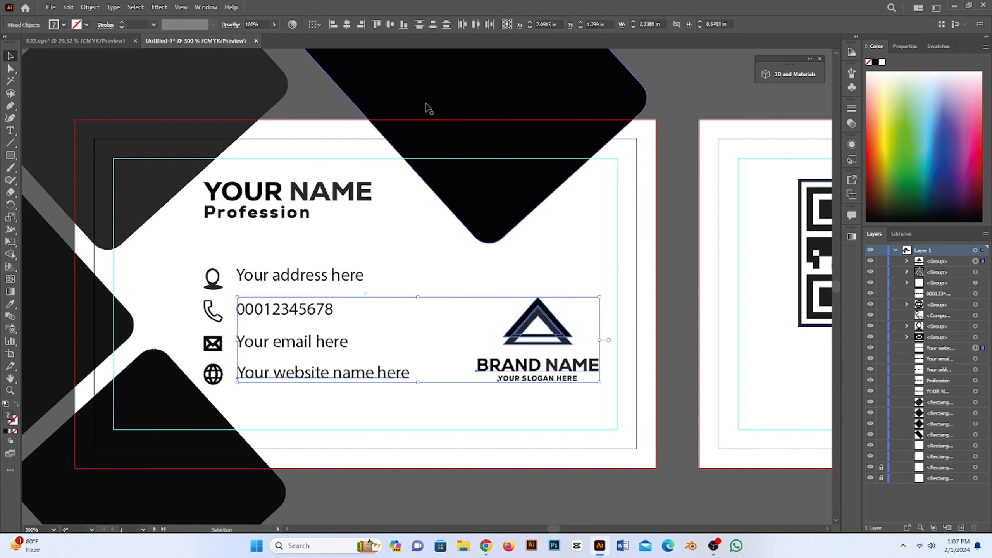
left_click(436, 274)
- Shift the logo group horizontally about 0.09 in left, keeping its height on the card
left_click(534, 341)
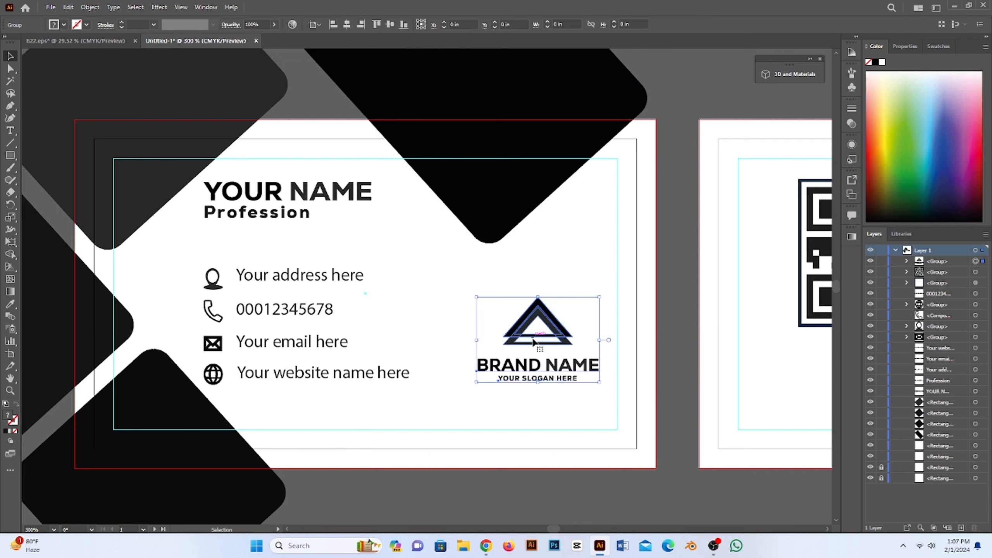
left_click_drag(534, 341, 517, 342)
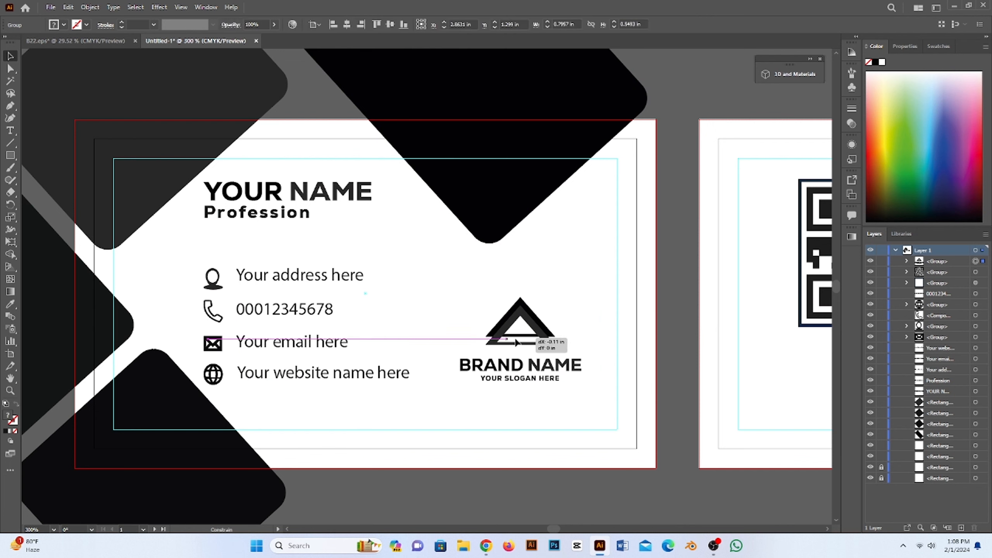
left_click_drag(516, 342, 520, 342)
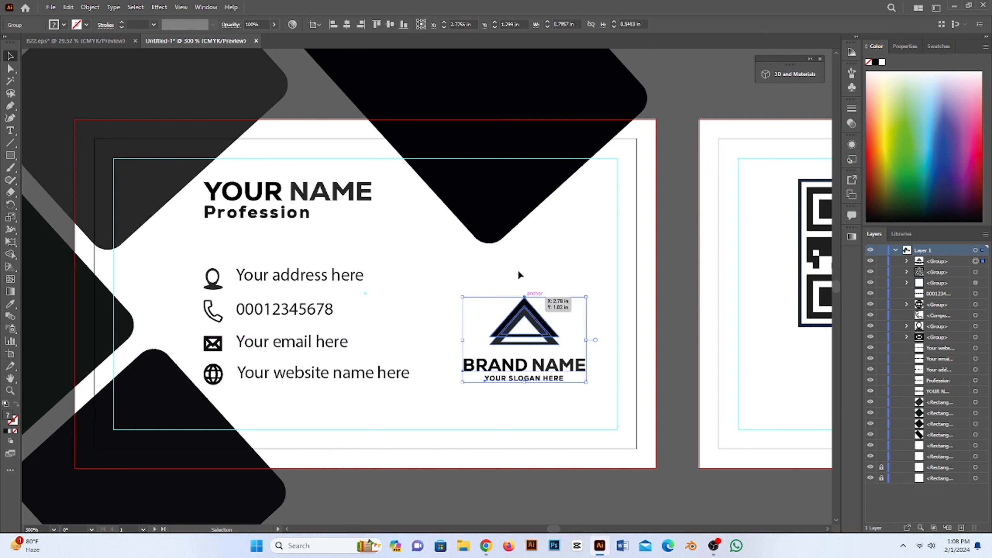
left_click(505, 272)
- Move the QR code off the back card onto the empty canvas above it
scroll(505, 271, "up", 2)
scroll(457, 284, "down", 5)
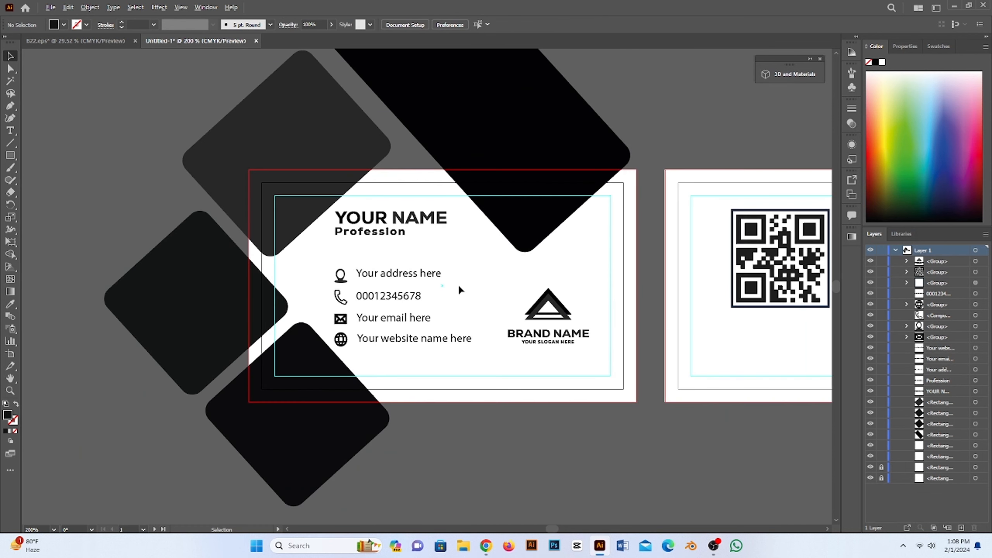
left_click_drag(451, 294, 358, 316)
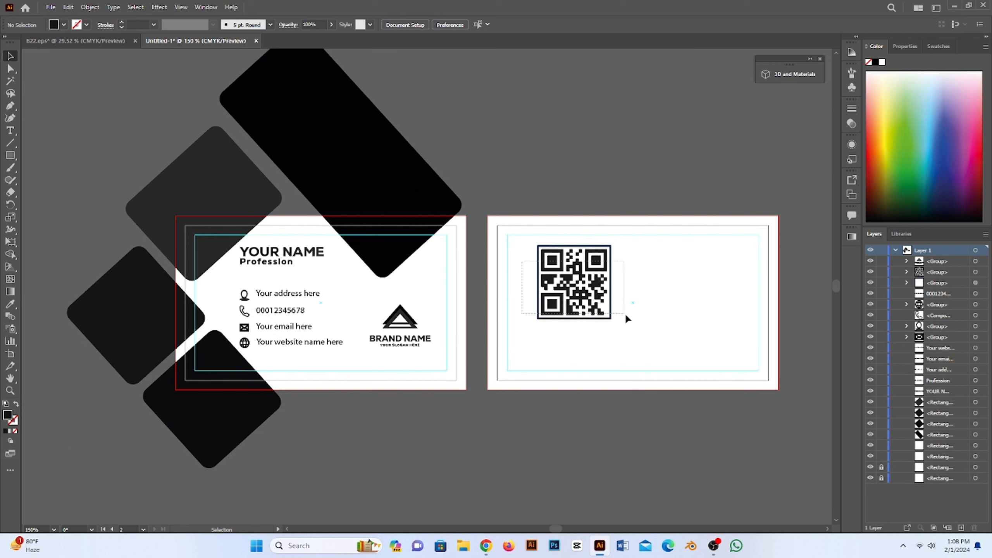
left_click_drag(602, 309, 595, 156)
left_click_drag(645, 309, 580, 310)
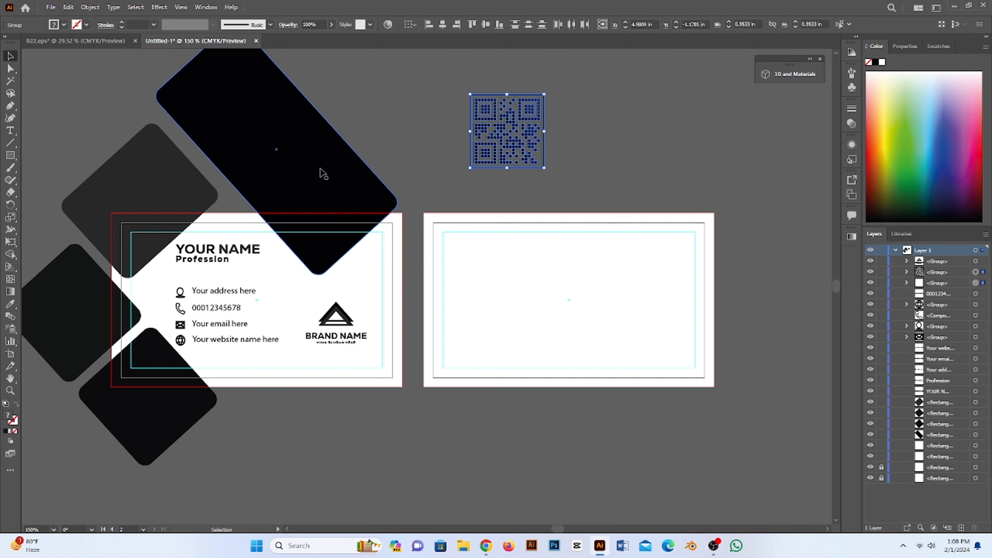
- Copy the large black rectangle onto the back card, widen it to about 2.28 by 3.19 in, and lower it over the card's upper right
left_click_drag(304, 183, 601, 242)
left_click_drag(611, 174, 664, 131)
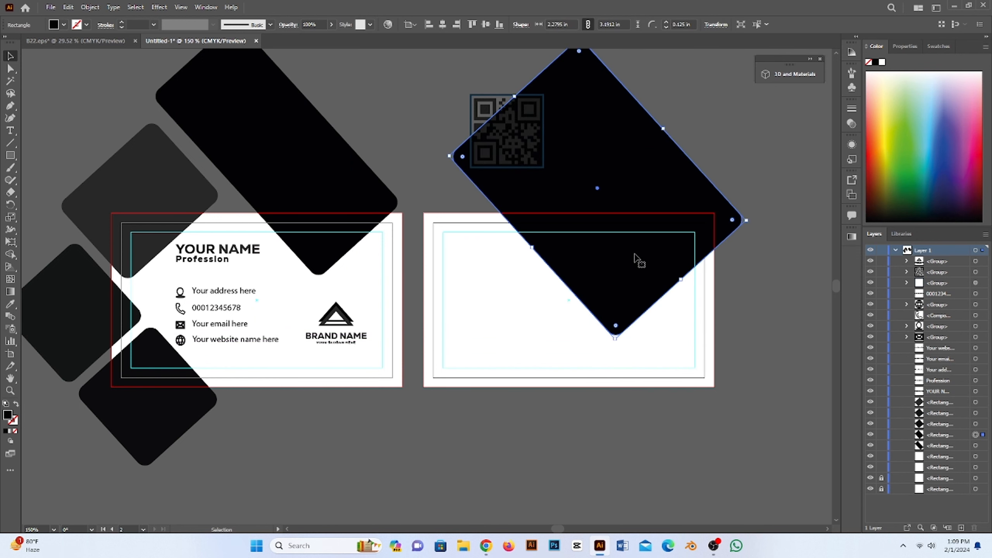
left_click_drag(634, 258, 642, 295)
left_click(735, 151)
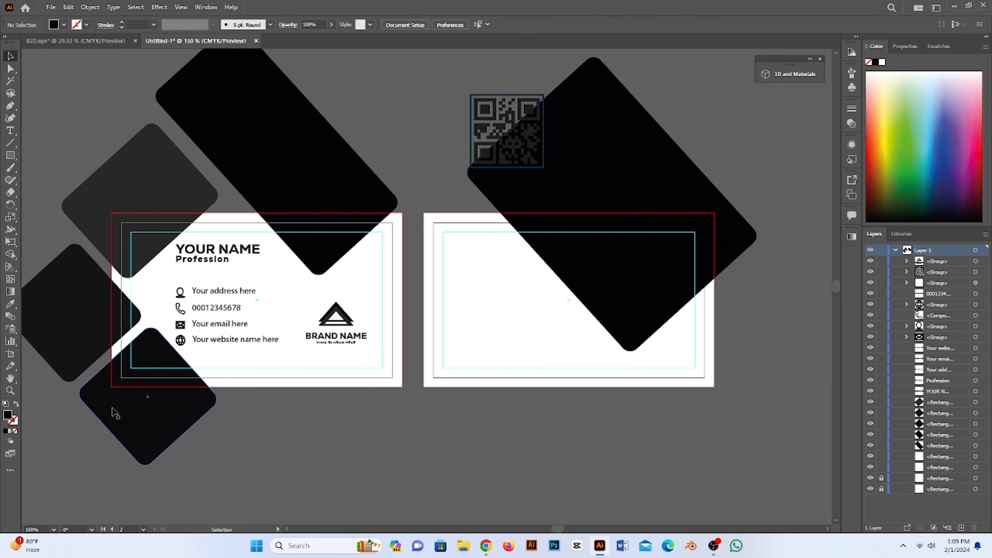
- Copy the three smaller dark rectangles to the back card's left edge and shrink the dark gray copy to about 1.33 by 1.08 in
left_click_drag(138, 428, 463, 446)
left_click_drag(46, 334, 468, 216)
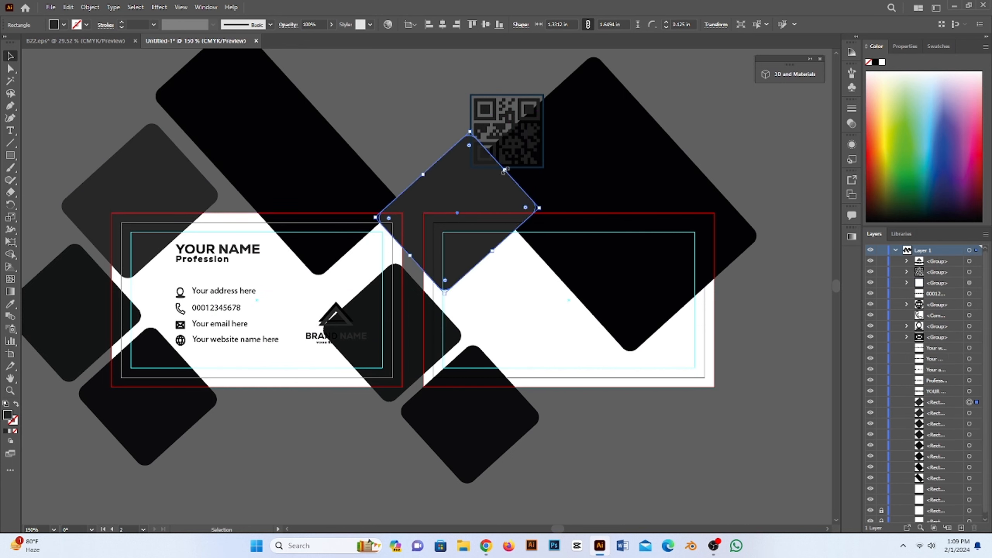
left_click_drag(504, 171, 469, 201)
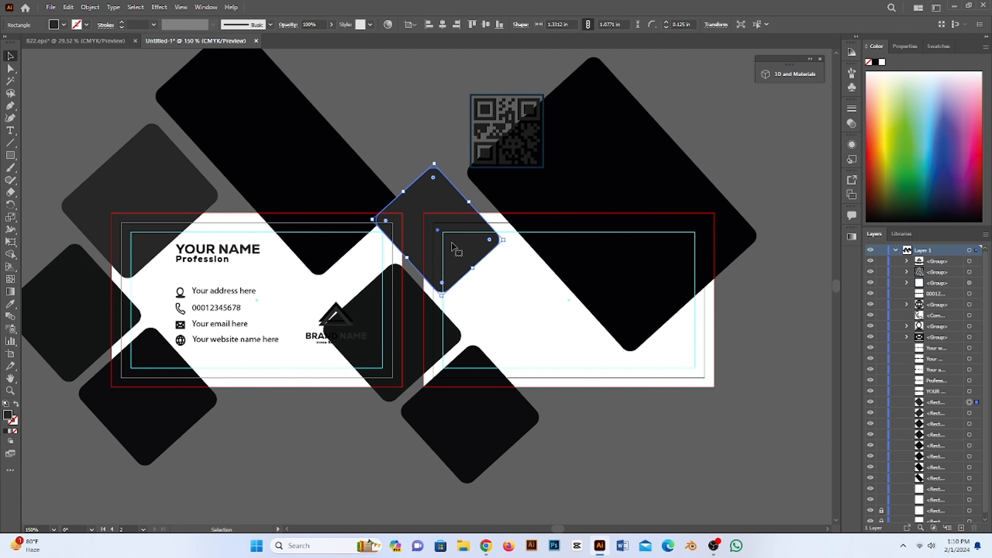
- Unlock all the locked objects in the business card document
left_click(686, 90)
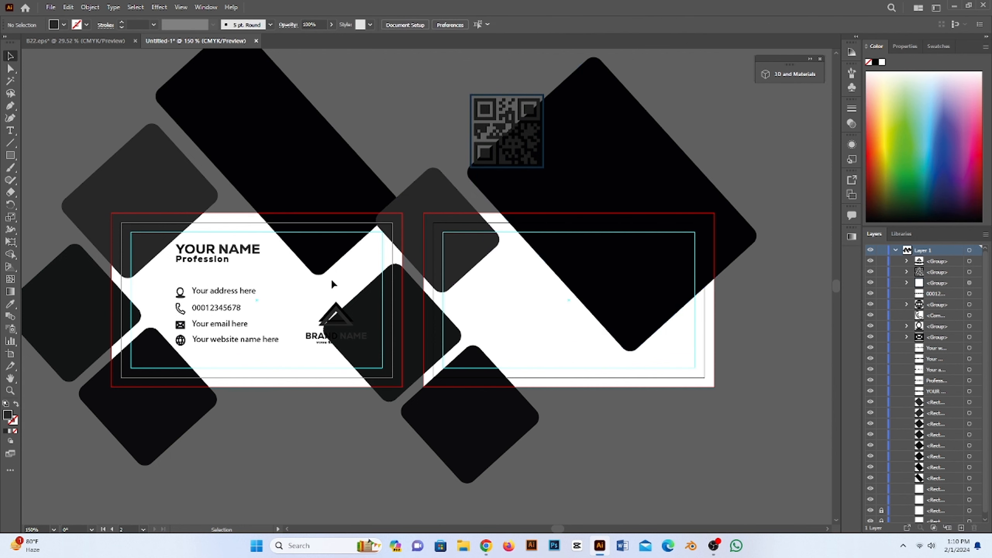
scroll(331, 277, "left", 3)
left_click_drag(80, 102, 114, 135)
key("ctrl+alt+2")
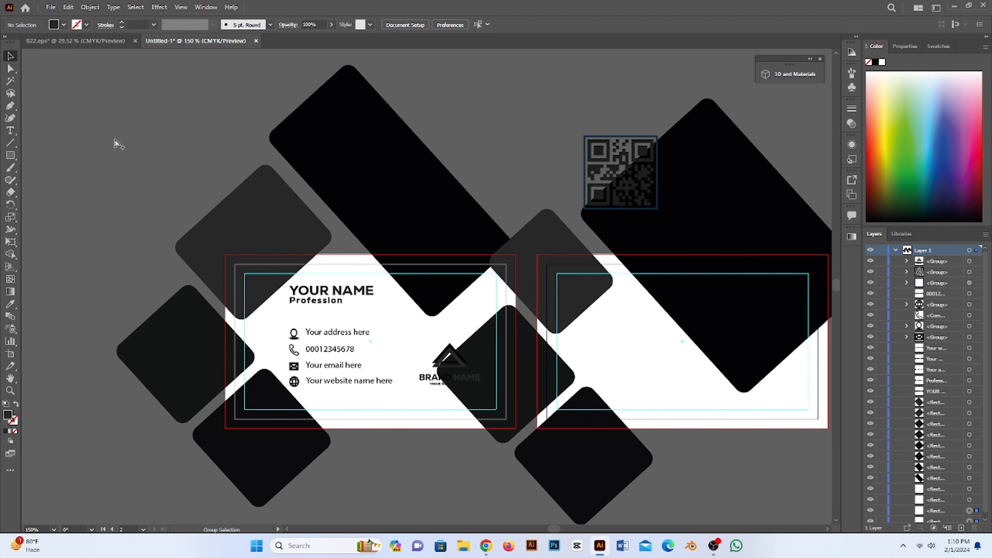
- Use the Shape Builder to remove the parts of the left and top dark shapes that extend beyond the front card
scroll(138, 175, "down", 1)
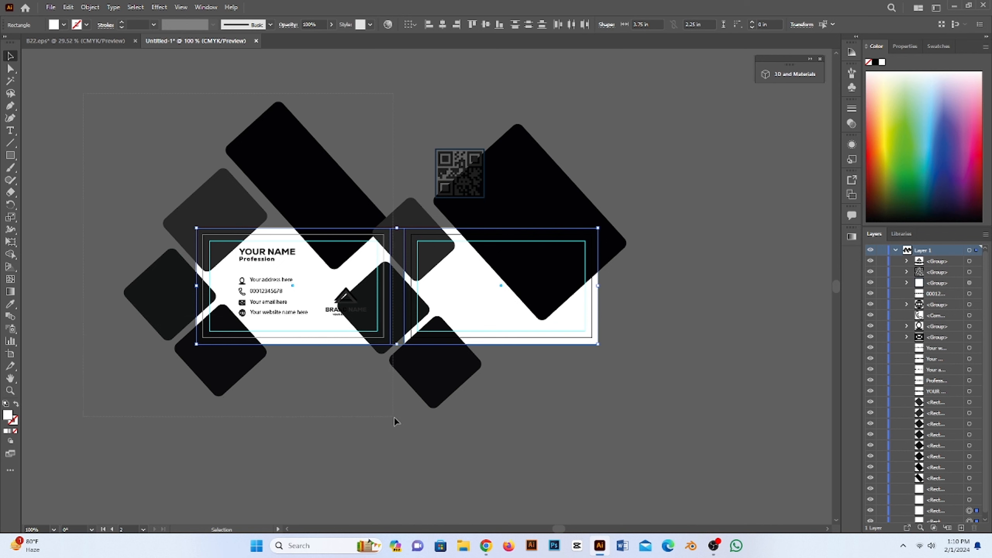
key("ctrl+a")
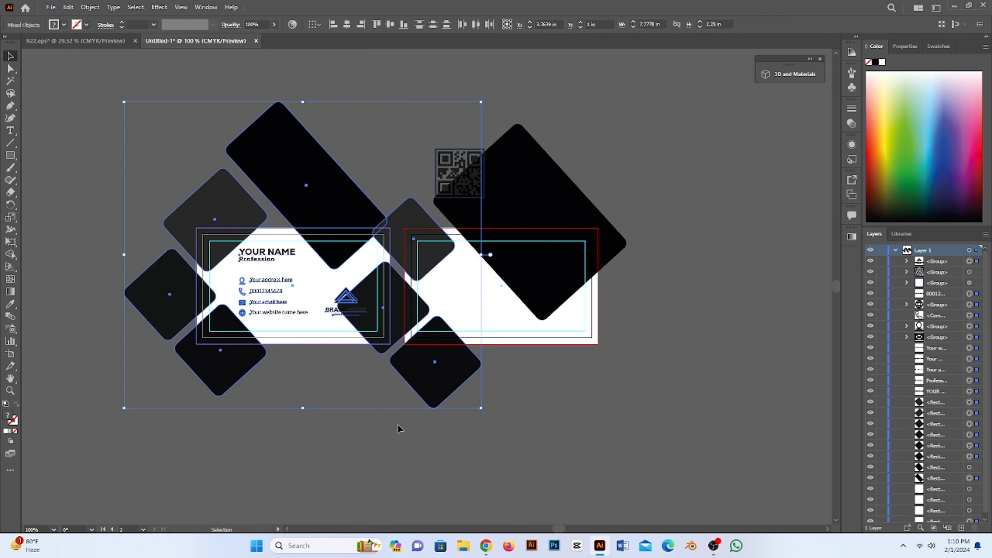
scroll(398, 424, "up", 1)
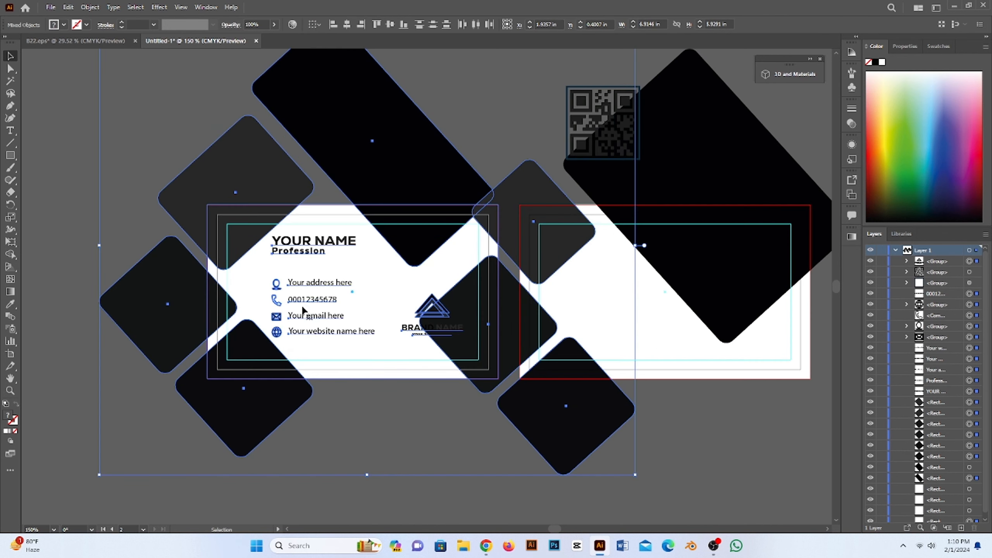
left_click_drag(303, 308, 308, 339)
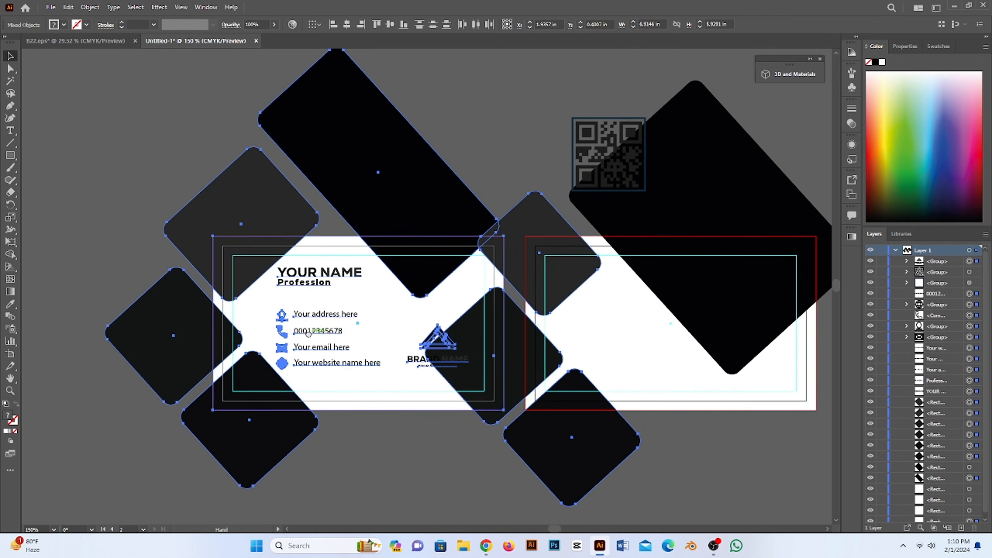
left_click(13, 255)
left_click(230, 202, "alt")
left_click(172, 336, "alt")
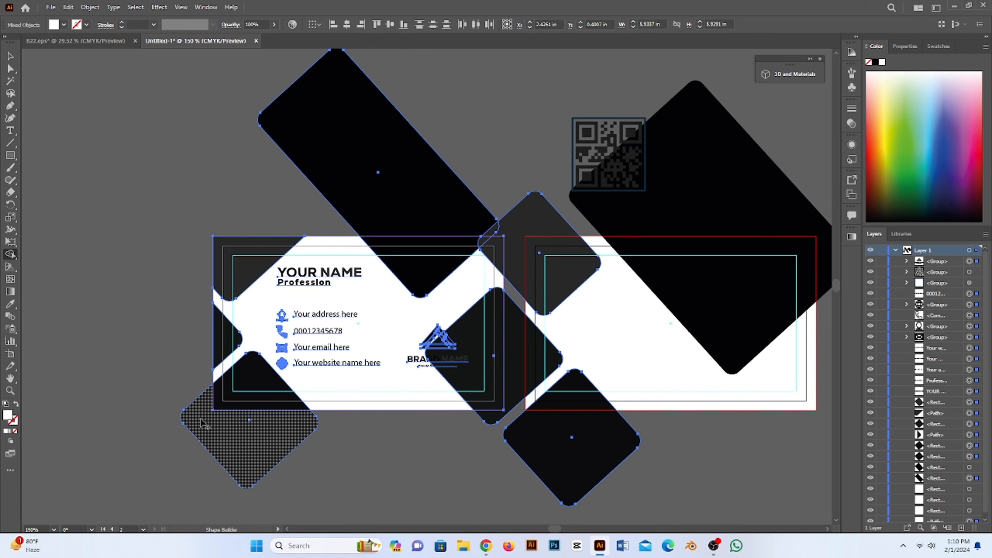
left_click(251, 437, "alt")
left_click(340, 153, "alt")
left_click_drag(518, 166, 400, 140)
left_click(10, 57)
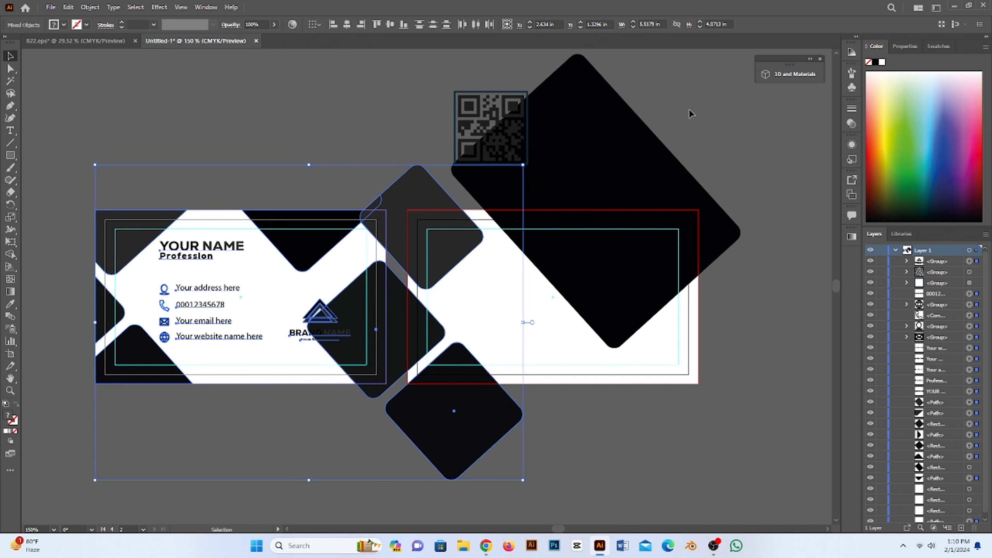
- Trim the dark shapes' parts that lie outside both cards with the Shape Builder, including the large black rectangle above the back card
left_click_drag(688, 105, 351, 482)
left_click(8, 256)
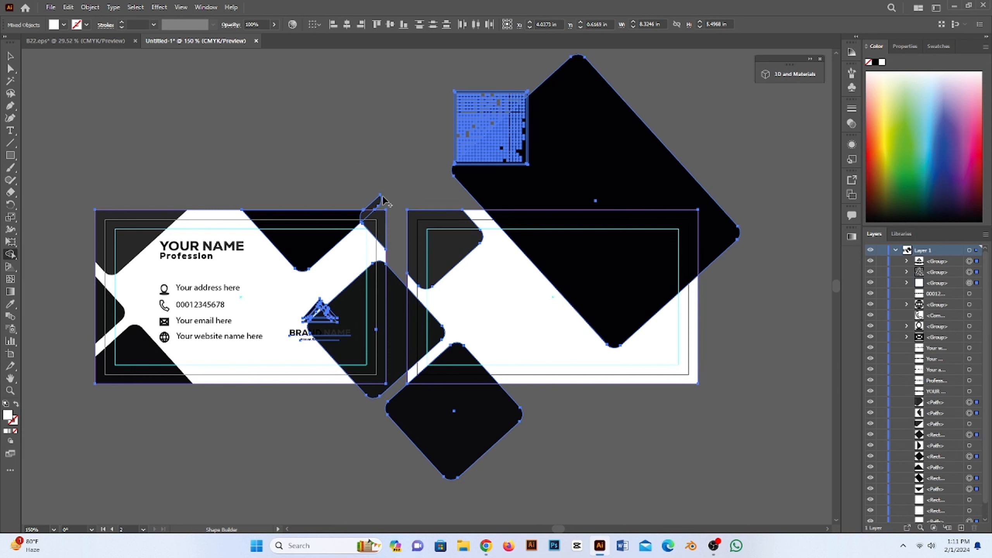
left_click(391, 318, "alt")
left_click(445, 415, "alt")
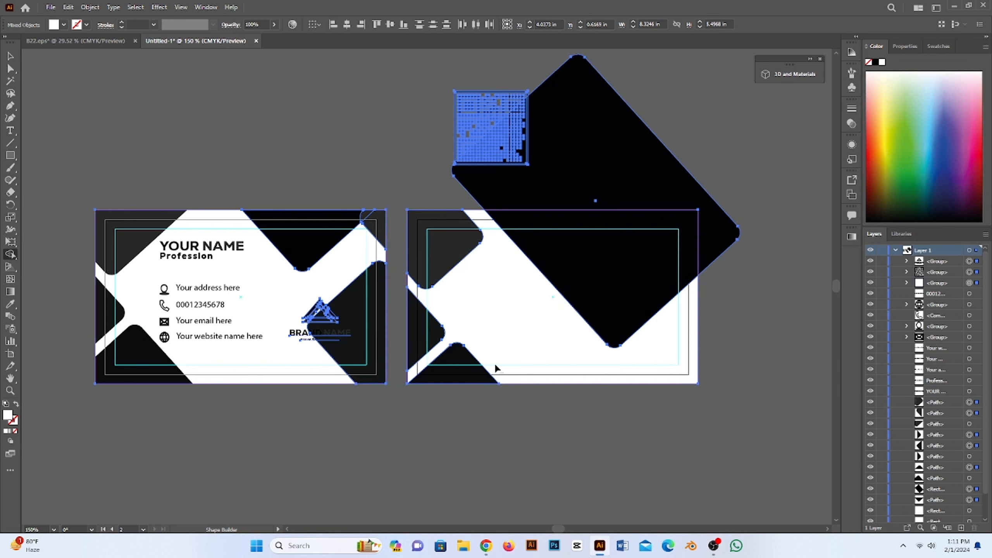
left_click(605, 157, "alt")
left_click(7, 54)
left_click(707, 237)
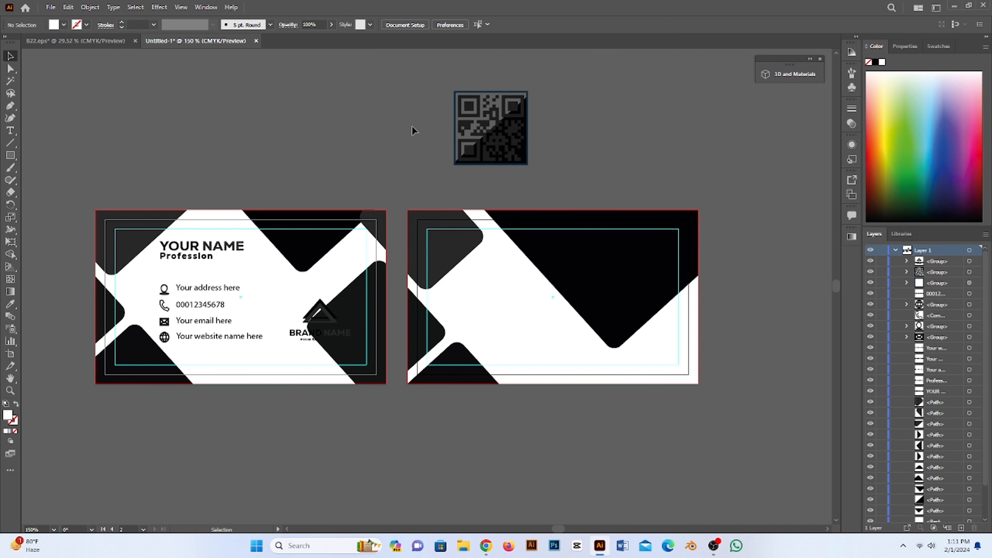
- Move the QR code aside and delete the leftover black triangle behind it
left_click_drag(420, 84, 461, 111)
left_click_drag(487, 106, 382, 106)
left_click(508, 140)
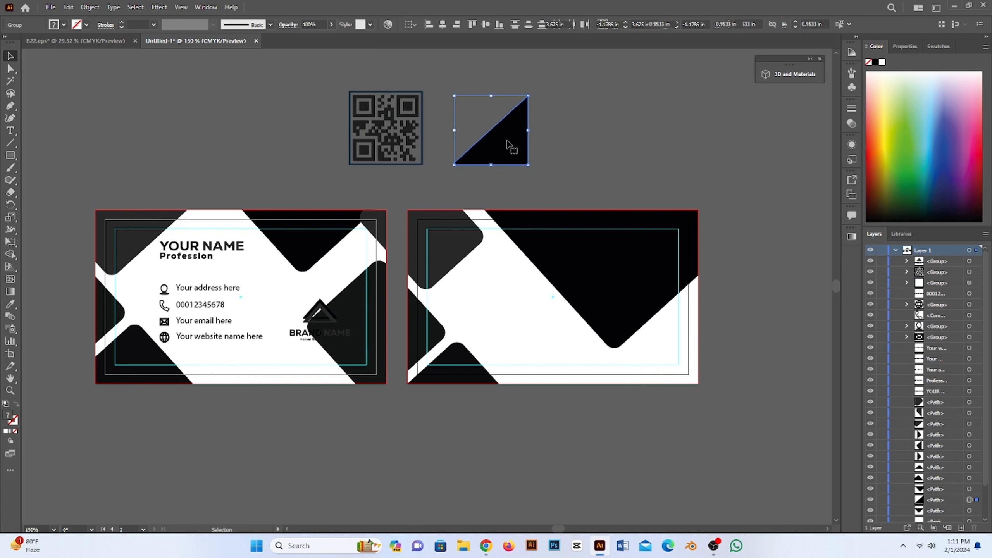
key("Delete")
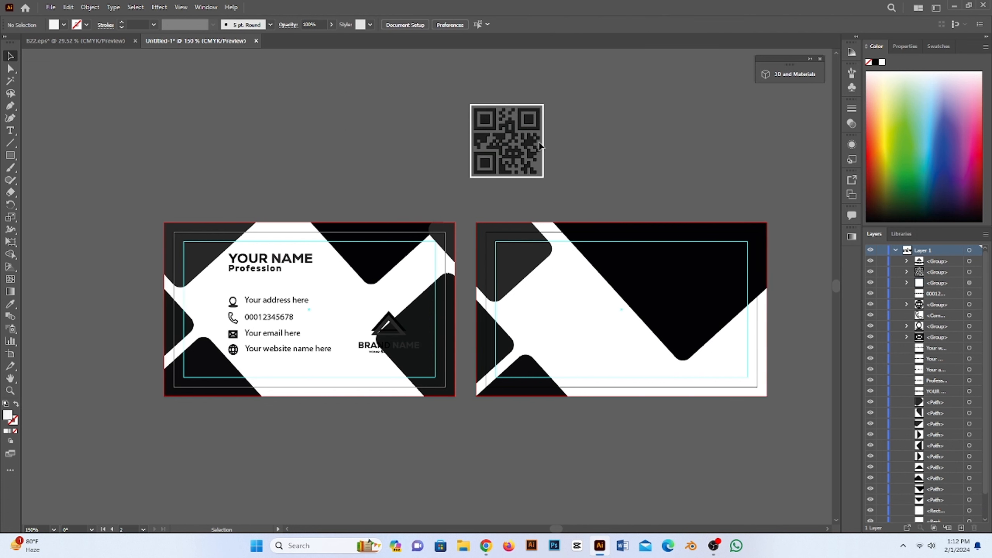
- Replace the QR code's outline frame with a 1.076 in white square placed behind the code
left_click_drag(540, 146, 703, 139)
key("Delete")
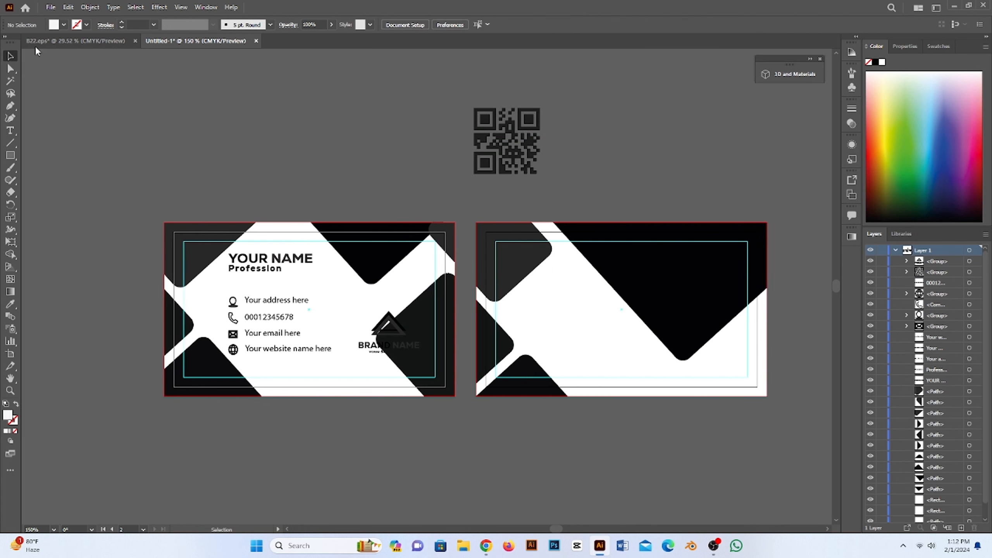
left_click_drag(457, 110, 550, 185)
right_click(571, 122)
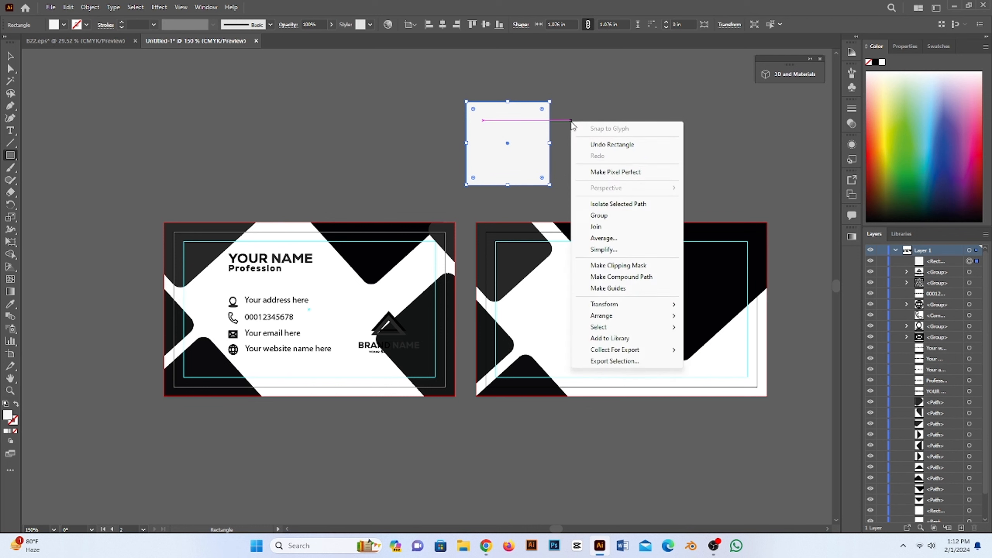
mouse_move(625, 316)
left_click(719, 350)
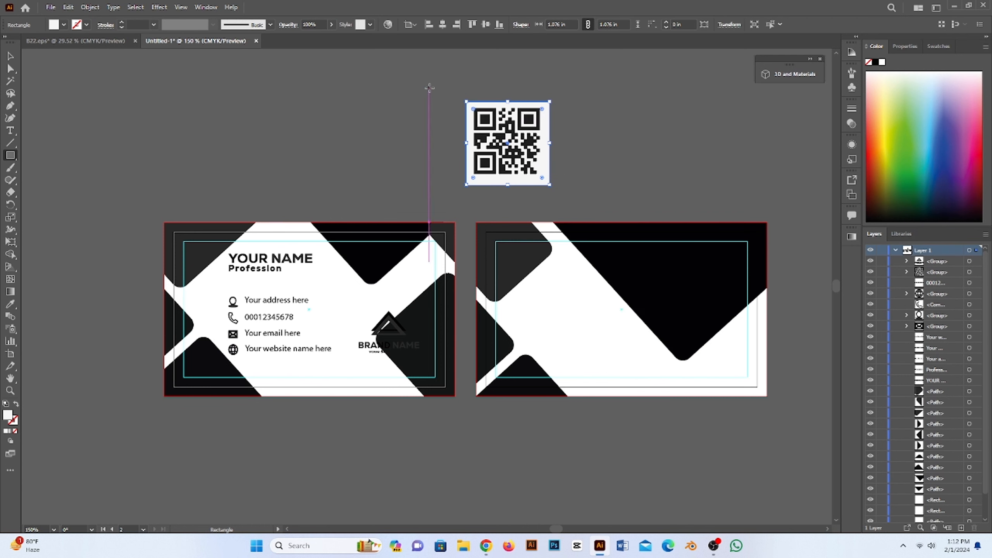
- Centre the QR code on its white square and shrink the square to about 0.89 in
left_click_drag(430, 88, 609, 194)
key("ctrl+z")
left_click(11, 56)
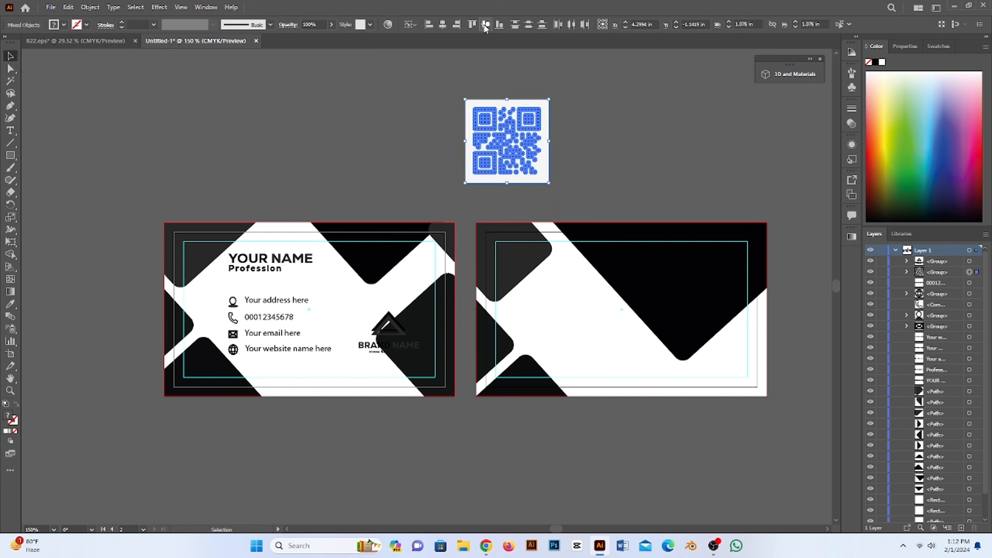
left_click_drag(550, 101, 539, 111)
left_click(584, 103)
left_click(542, 111)
key("ctrl+z")
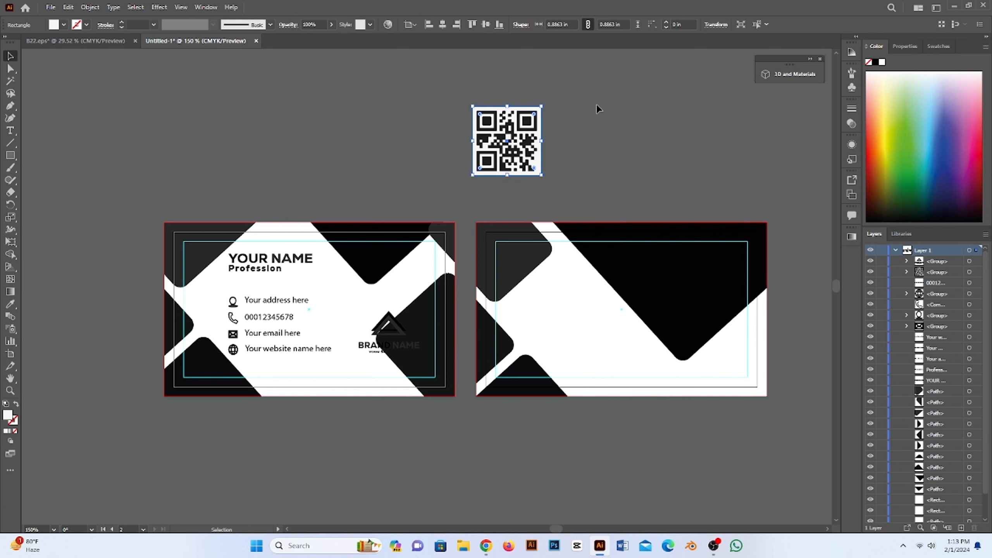
- Scale down the QR code with its white square and place them as one group on the back card's black area
left_click_drag(597, 104, 507, 156)
left_click_drag(542, 107, 536, 112)
left_click_drag(511, 147, 687, 287)
right_click(664, 135)
left_click(696, 216)
left_click(591, 97)
left_click_drag(541, 212, 495, 167)
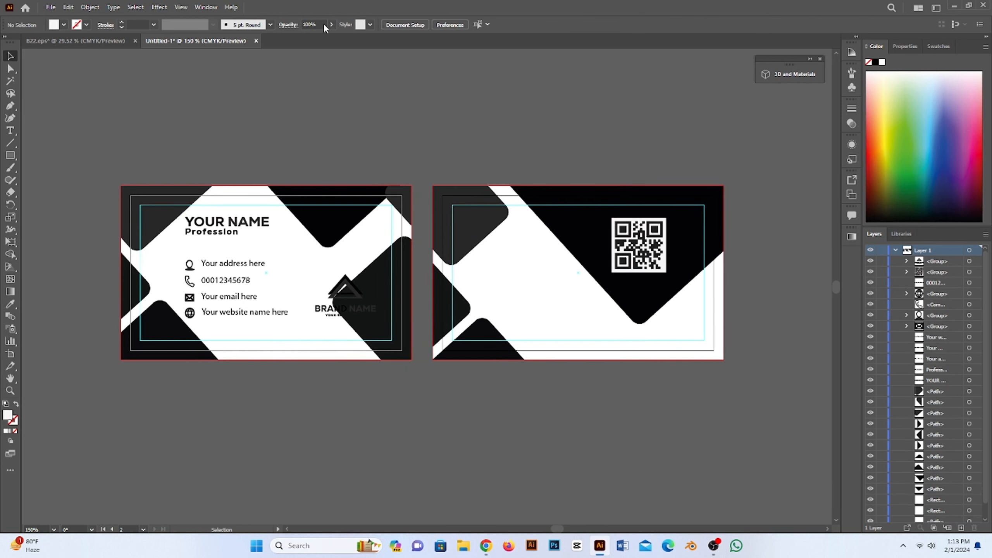
- Delete the small dark fragment in the front card's upper-right corner and the dark shape behind the logo
left_click_drag(421, 162, 260, 237)
left_click(298, 118)
left_click_drag(404, 200, 430, 131)
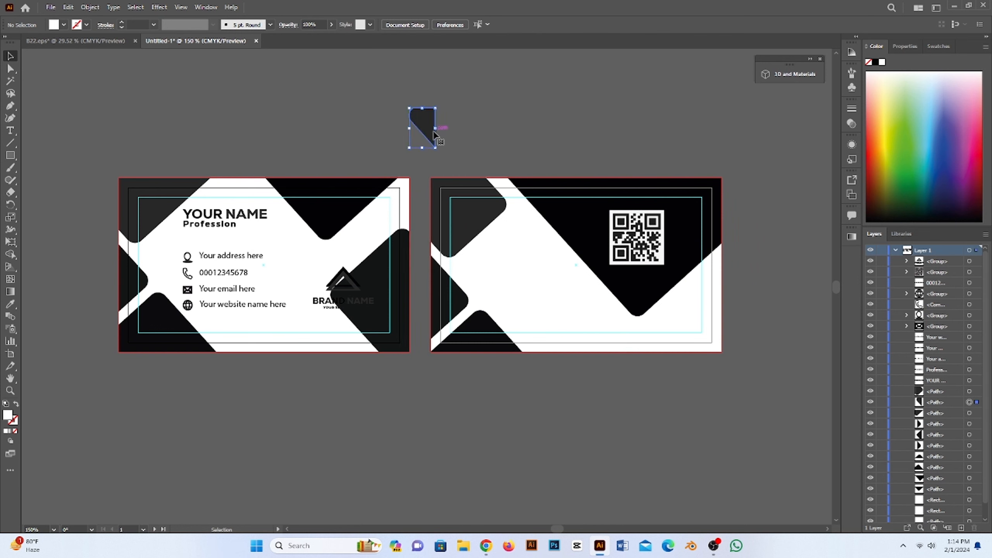
key("Delete")
left_click_drag(394, 310, 371, 477)
key("Delete")
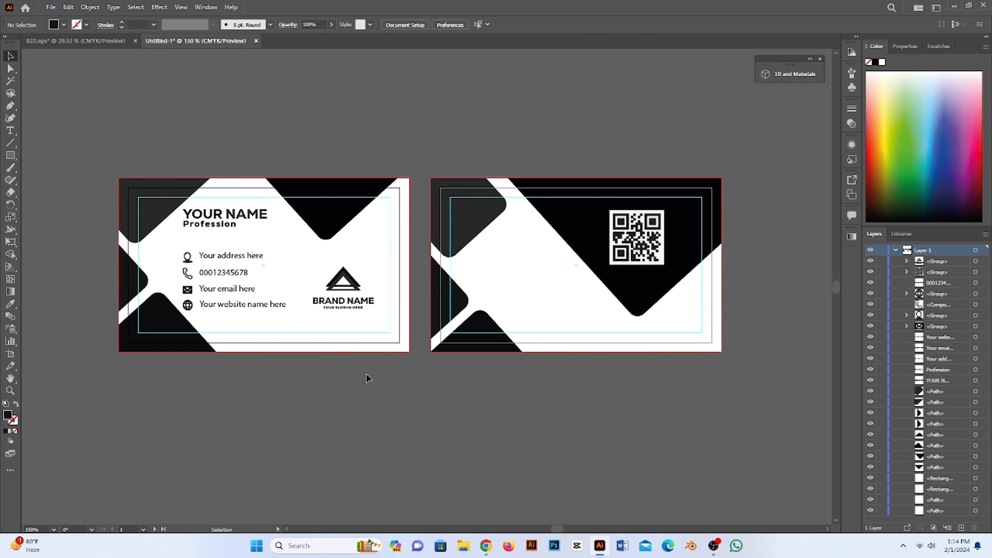
- Place a copy of the logo group, enlarged to about 1.16 by 0.80 in, on the back card's white area
left_click_drag(346, 294, 569, 234)
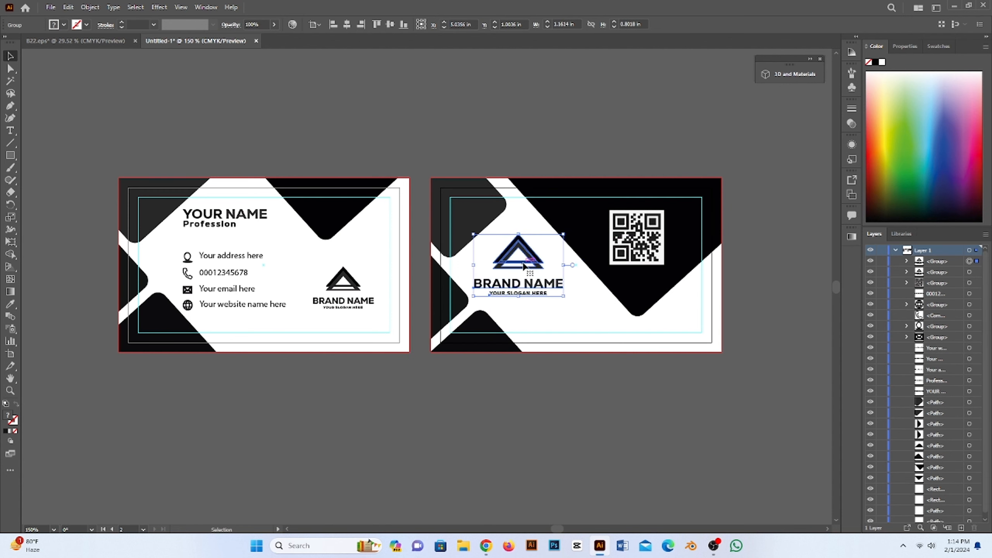
left_click_drag(525, 265, 545, 276)
left_click_drag(545, 275, 545, 275)
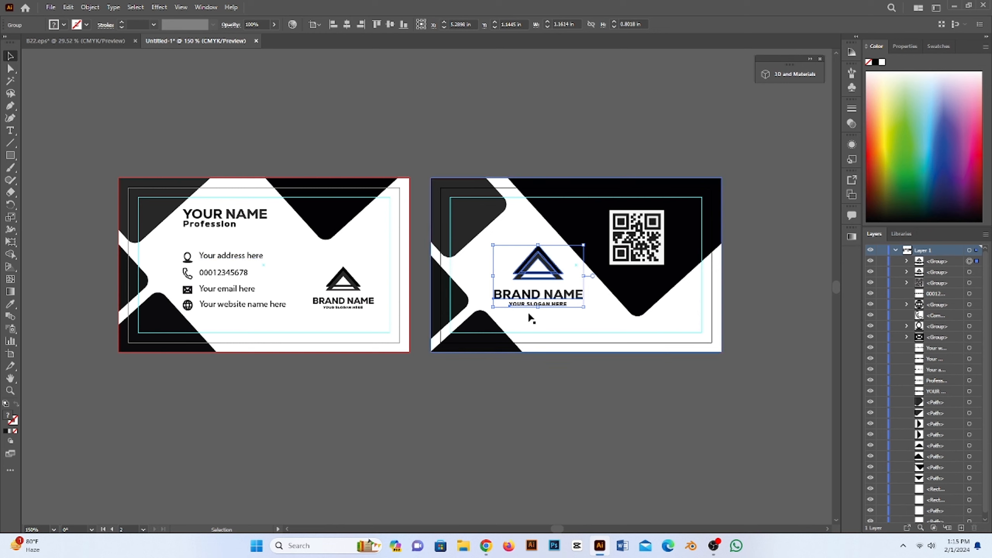
- Enlarge the QR code on the back card slightly
left_click(629, 238)
left_click_drag(664, 211, 669, 214)
left_click(650, 141)
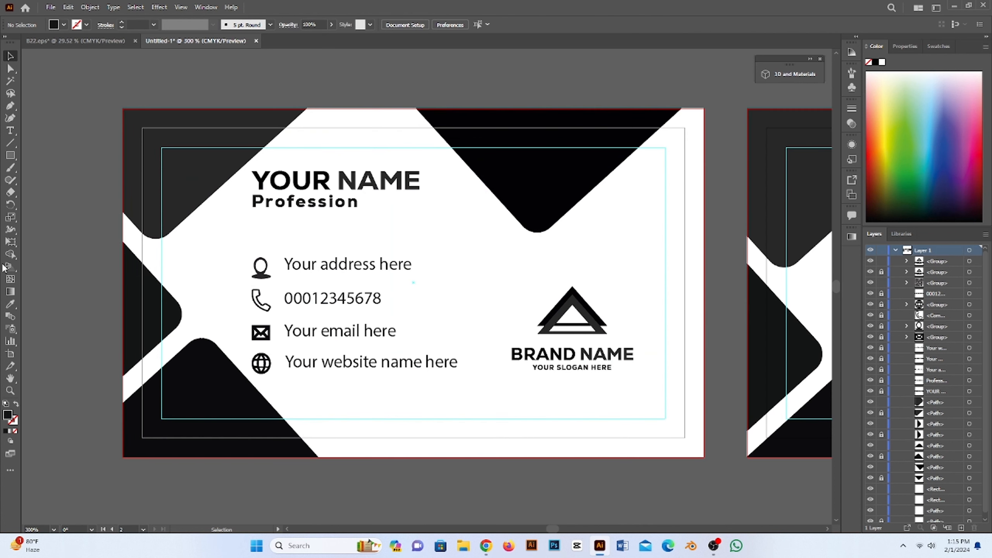
- Draw a black rectangle about 0.107 by 0.126 in beside the profession text and round its corners to 0.0533 in
left_click(10, 155)
left_click_drag(439, 213, 456, 233)
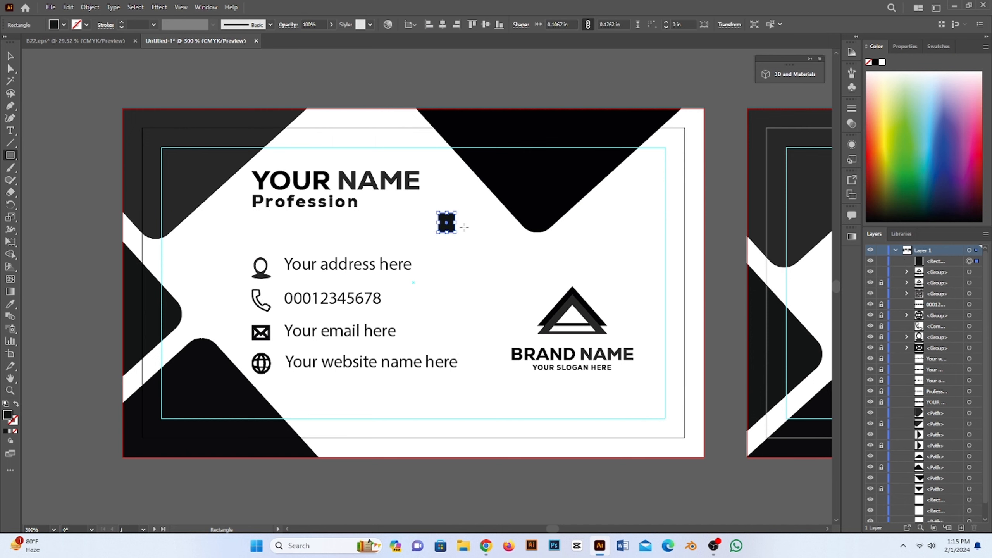
left_click(666, 22)
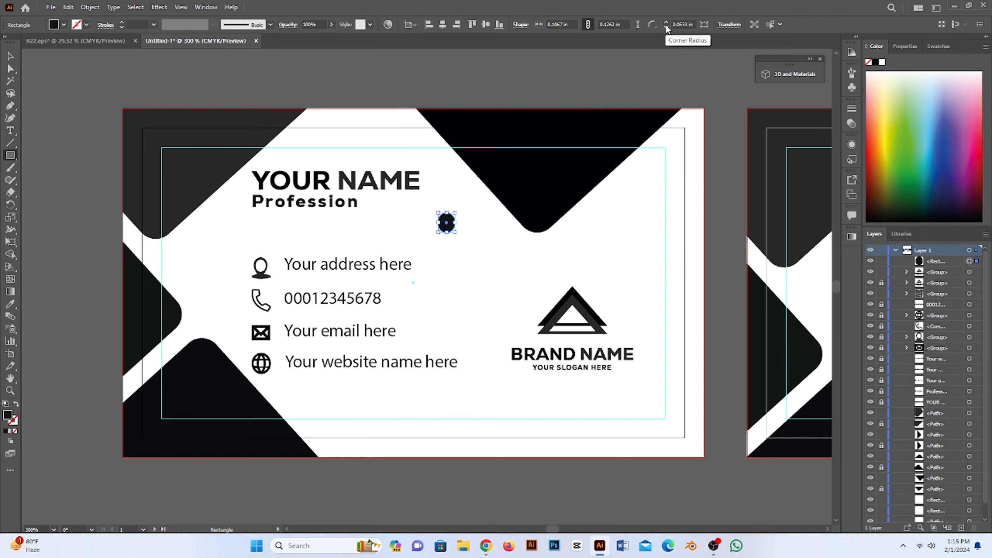
key("v")
left_click(239, 64)
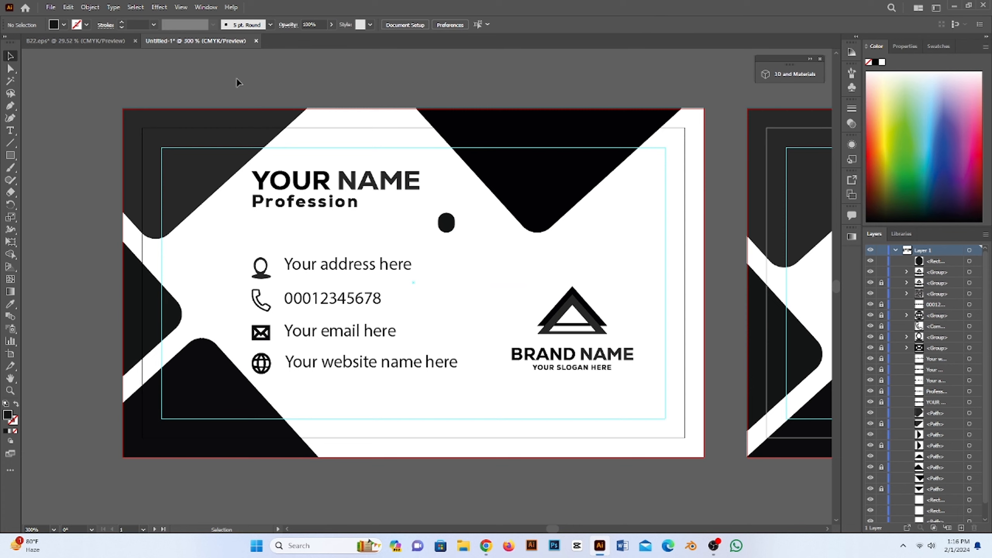
- Draw a black circle about 0.053 in across directly above the rounded rectangle as the person icon's head
left_click(10, 155)
left_click_drag(7, 162, 39, 180)
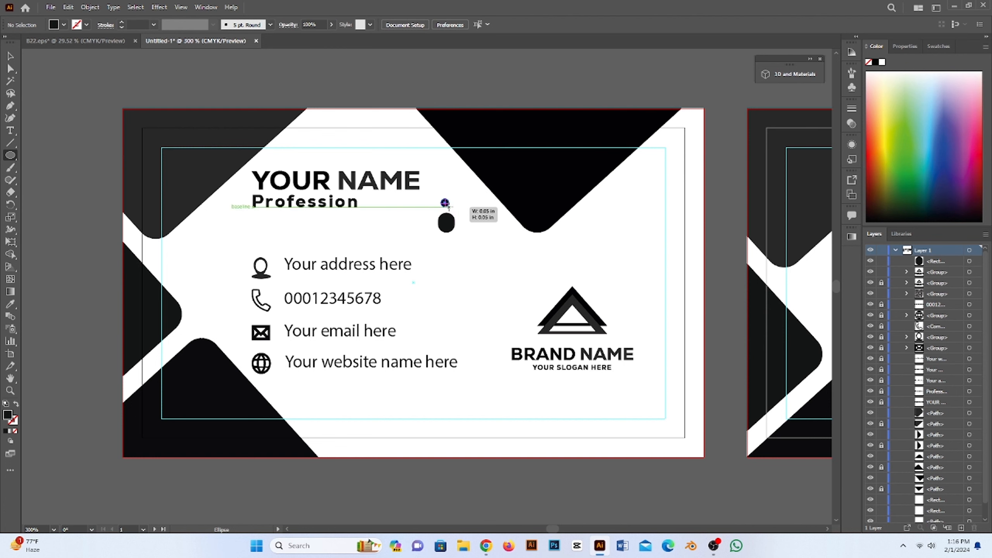
left_click_drag(447, 209, 447, 210)
scroll(449, 213, "up", 3)
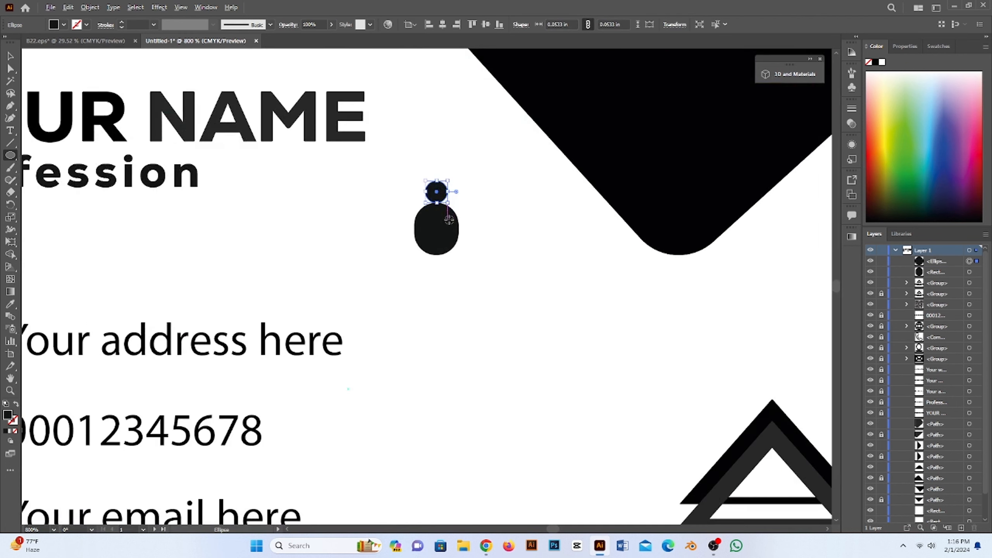
scroll(445, 207, "up", 2)
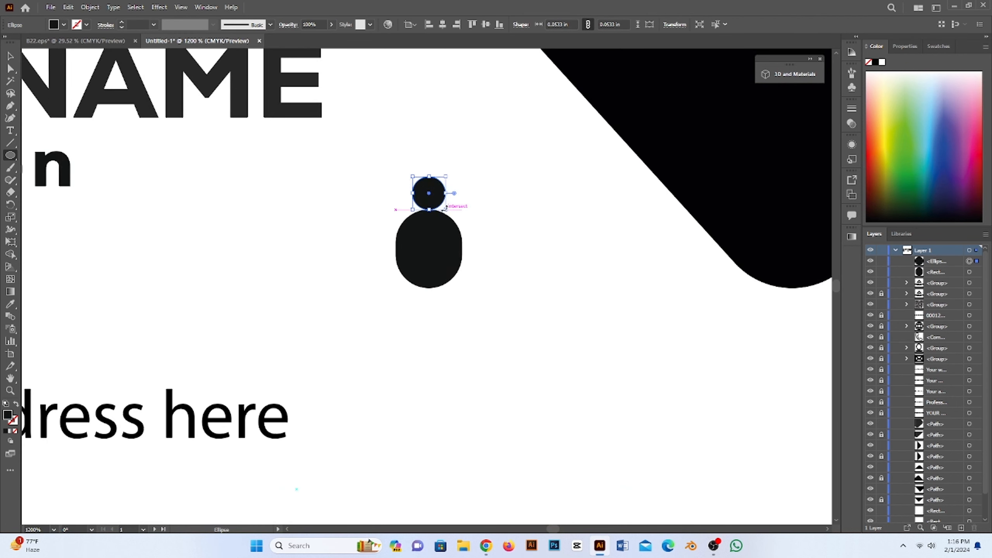
left_click_drag(437, 208, 437, 203)
key("ctrl+z")
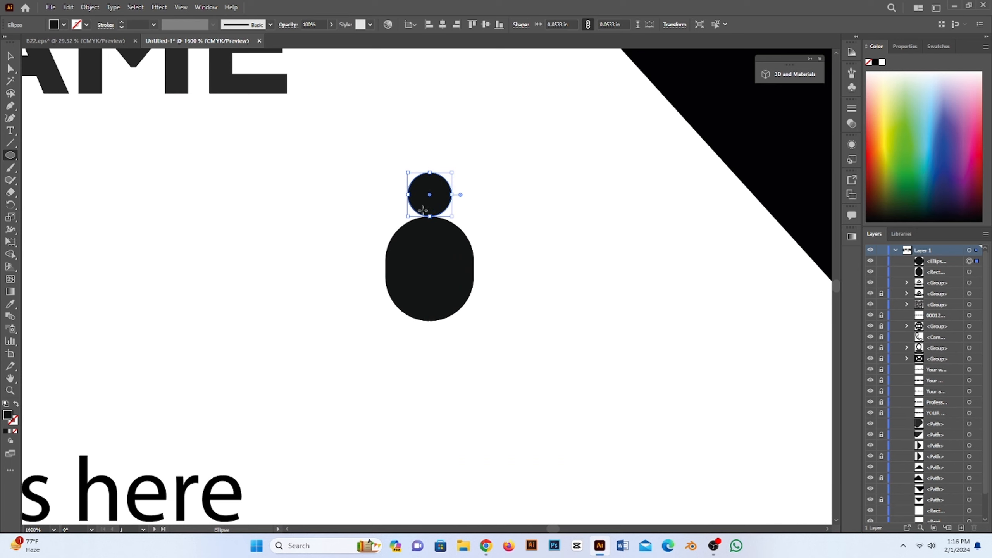
- Align the circle and rounded rectangle on their horizontal centres and raise the circle to leave a small gap
left_click(10, 56)
left_click_drag(360, 151, 540, 340)
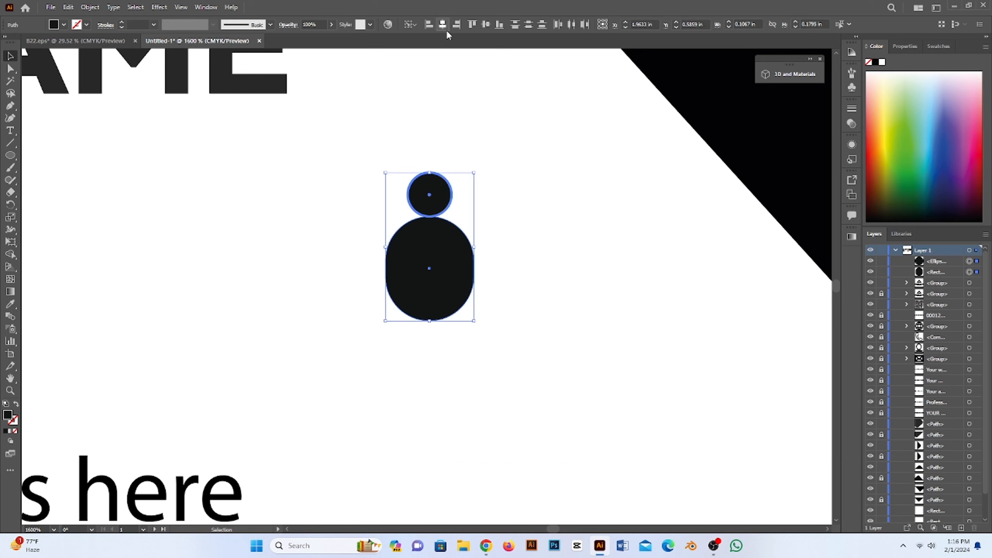
left_click(499, 150)
left_click(435, 203)
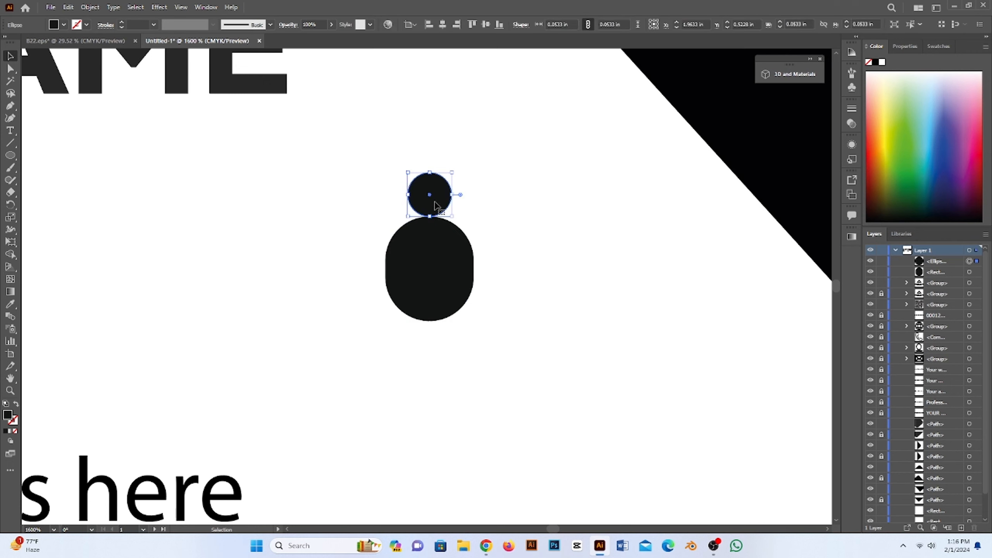
key("Up")
left_click_drag(434, 195, 436, 207)
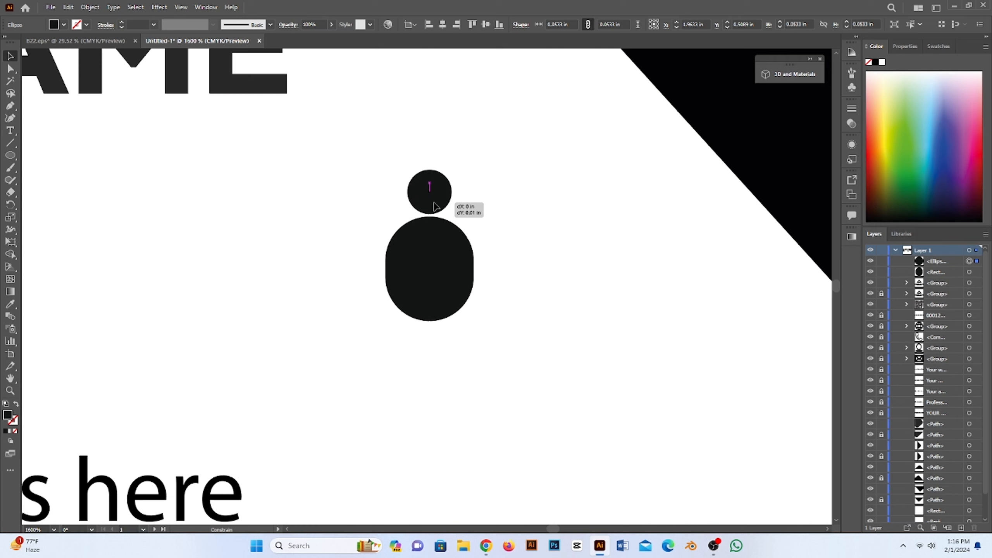
left_click(513, 170)
- Draw a rectangle about 0.24 by 0.07 in over the icon body's lower half and remove it with the overlap using Shape Builder
key("m")
mouse_move(333, 284)
left_mouse_down()
mouse_move(530, 343)
mouse_move(532, 333)
left_mouse_up()
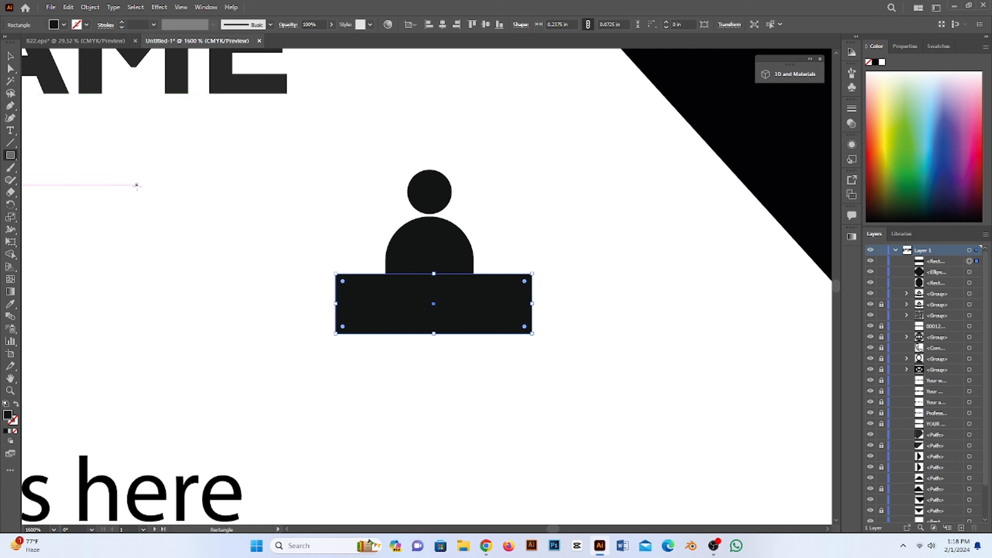
key("v")
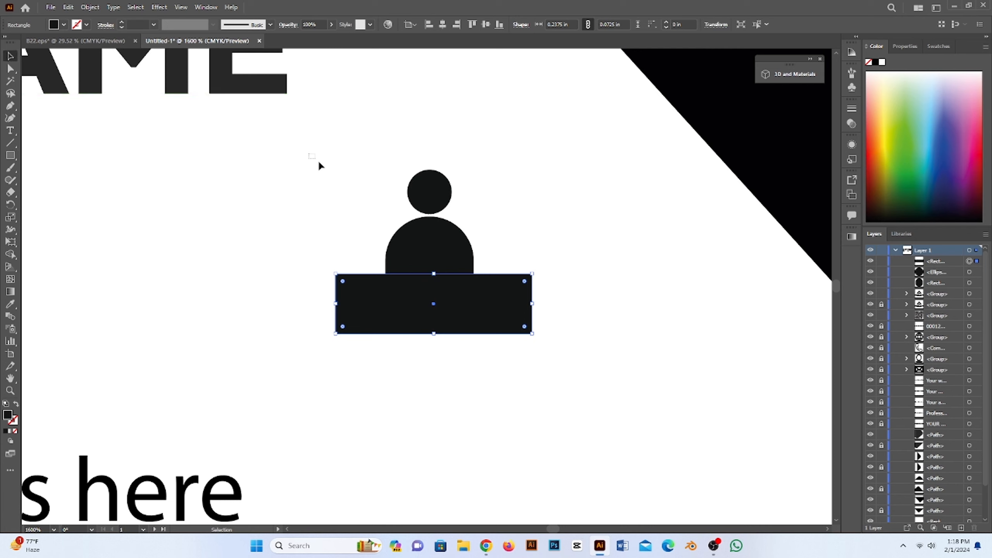
left_click_drag(318, 162, 621, 389)
left_click(11, 255)
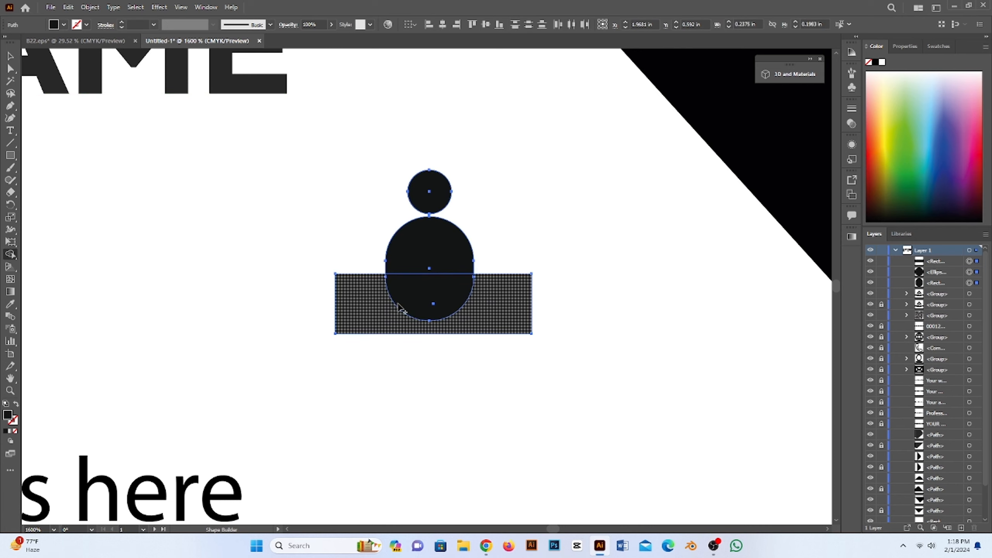
left_click(430, 299, "alt")
left_click(366, 324, "alt")
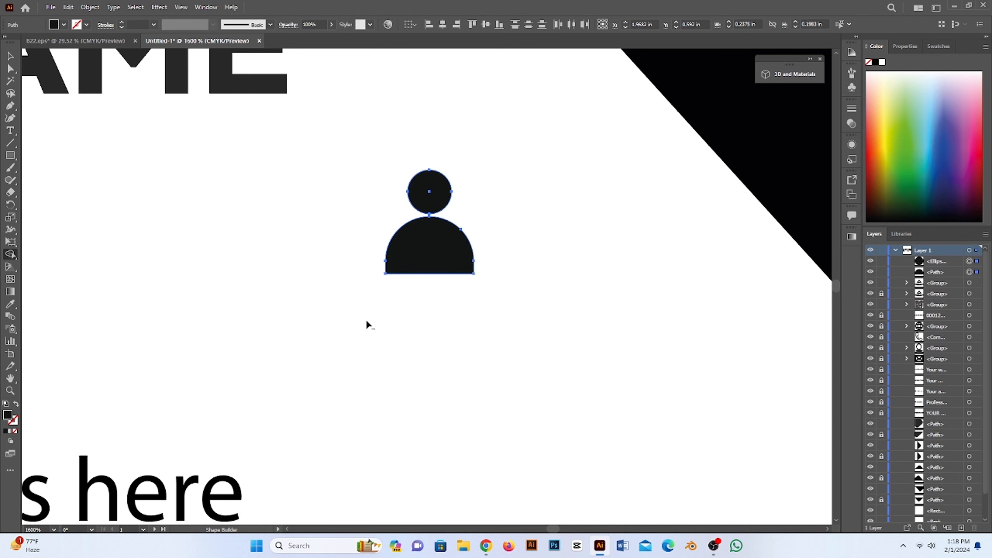
left_click(10, 56)
left_click(295, 233)
- Group the circle and the flat-bottomed body and move the person icon directly beside the YOUR NAME text
key("ctrl+minus")
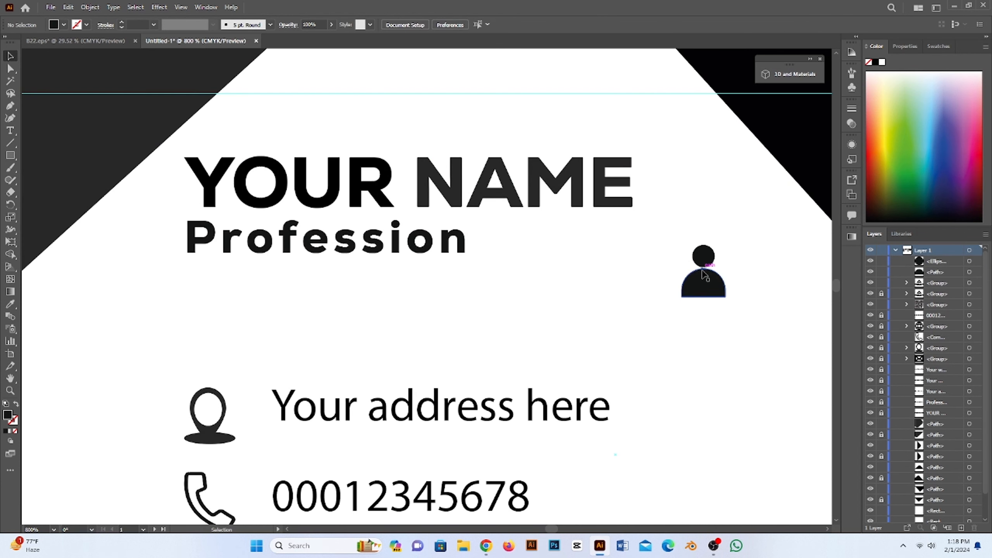
left_click_drag(667, 232, 742, 310)
right_click(743, 269)
left_click(773, 351)
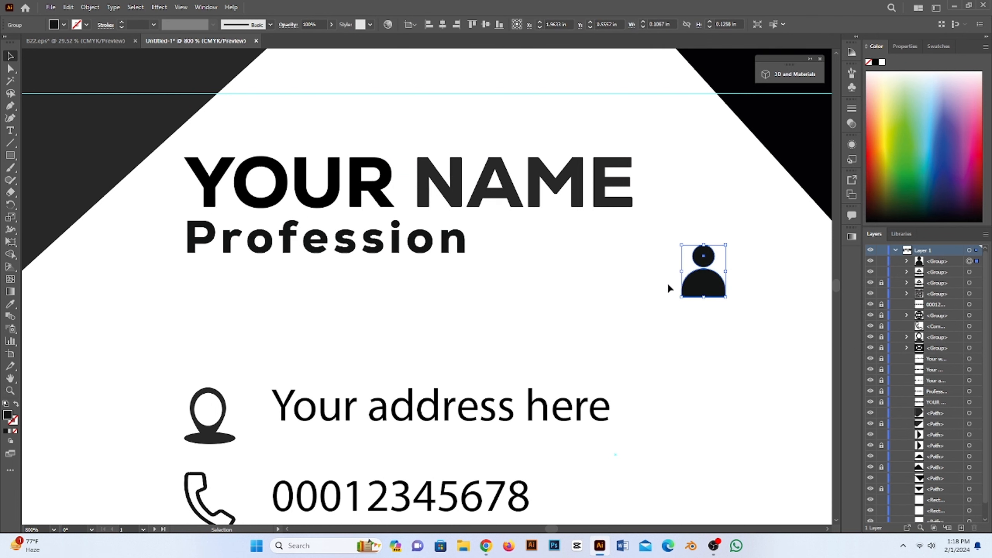
left_click_drag(694, 286, 147, 197)
left_click_drag(258, 219, 393, 251)
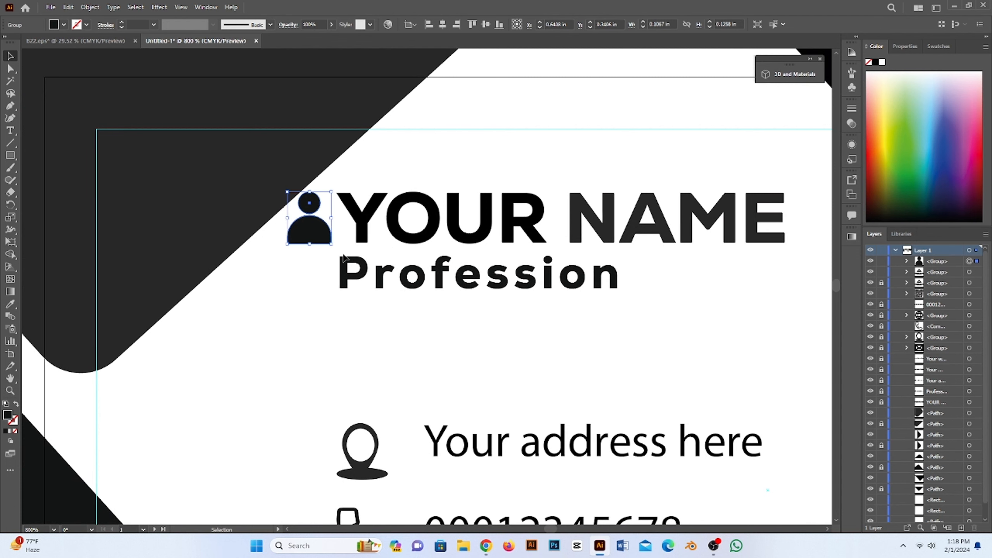
- Unlock all locked objects in the document and clear the resulting selection
scroll(339, 280, "down", 2)
left_click_drag(430, 369, 318, 291)
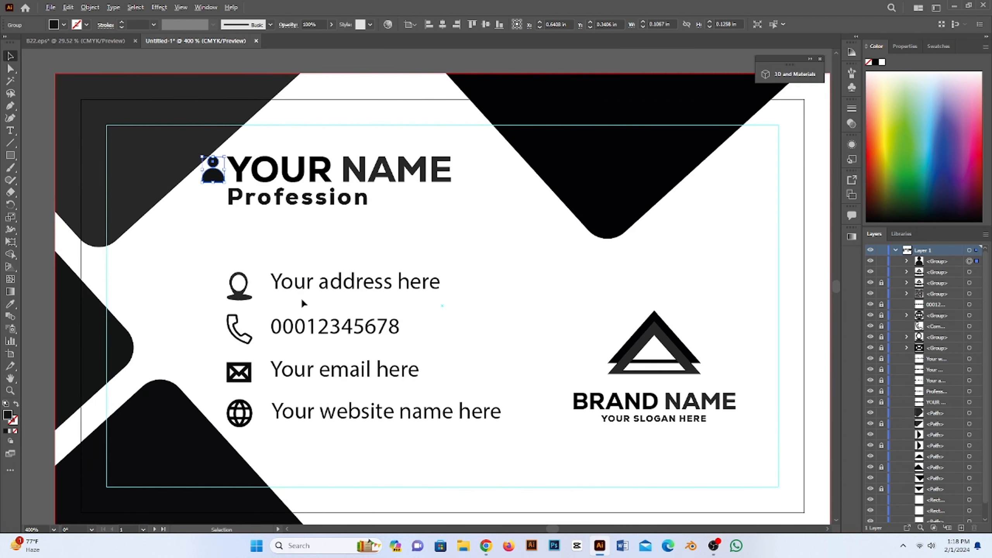
scroll(303, 304, "down", 1)
scroll(304, 304, "down", 1)
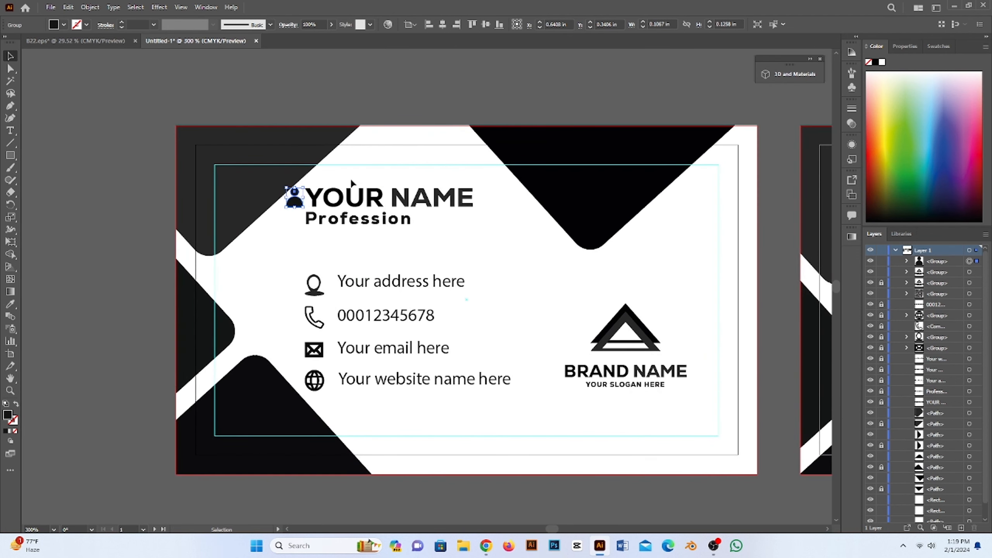
key("ctrl+alt+2")
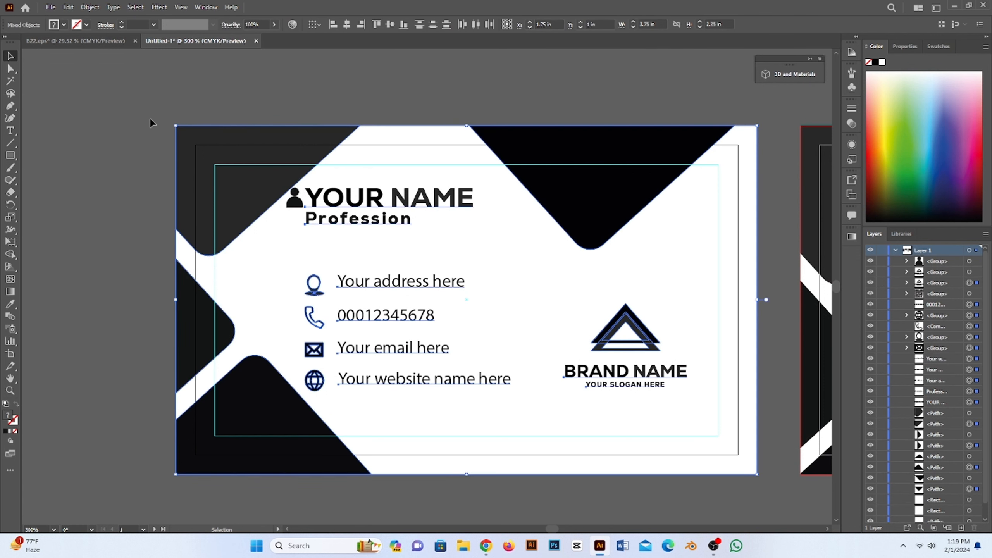
key("ctrl+2")
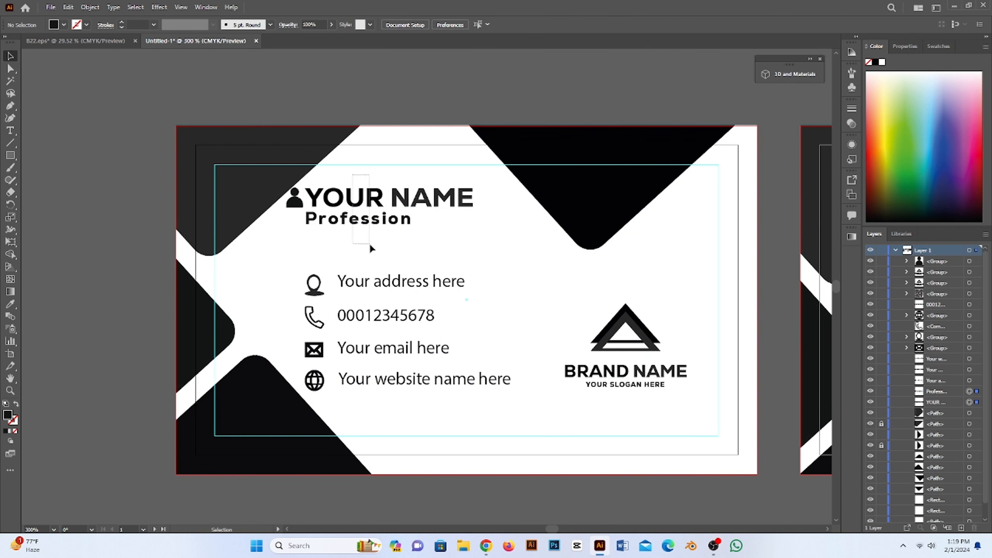
left_click_drag(372, 248, 393, 218)
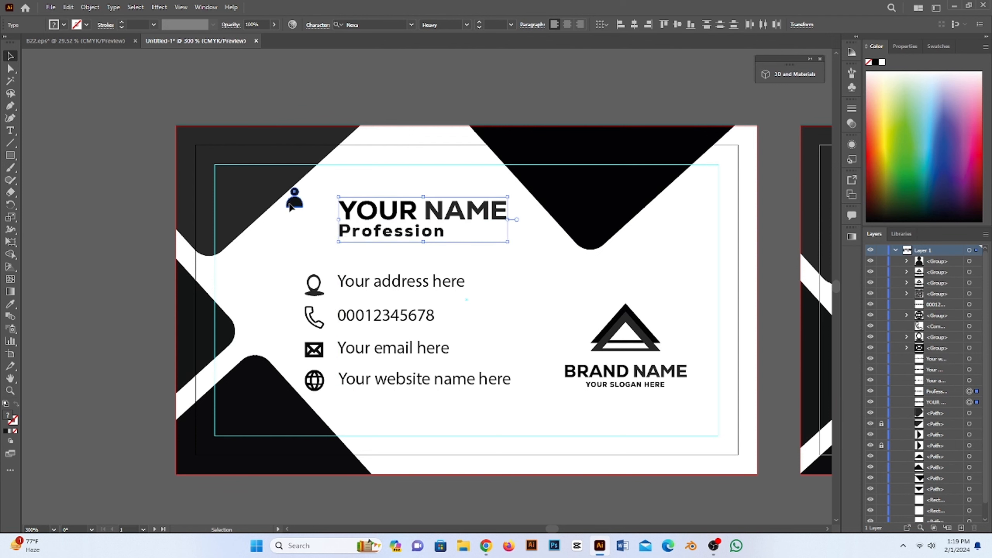
double_click(294, 197)
key("ctrl+z")
left_click(289, 234)
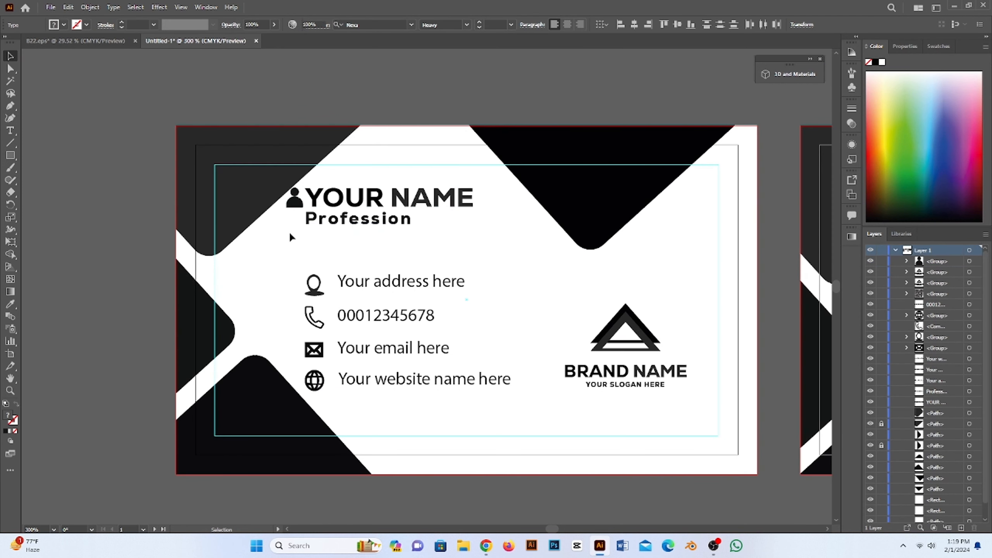
- Move the name and profession text in line with the contact text's starting edge, and the person icon into the contact icon column
left_click_drag(342, 182, 388, 229)
left_click(134, 204)
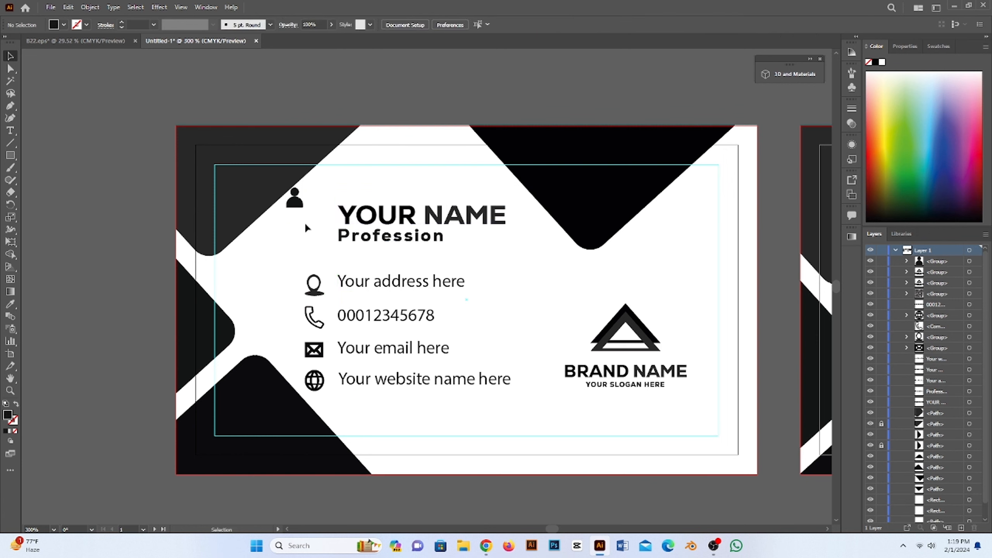
left_click(296, 204)
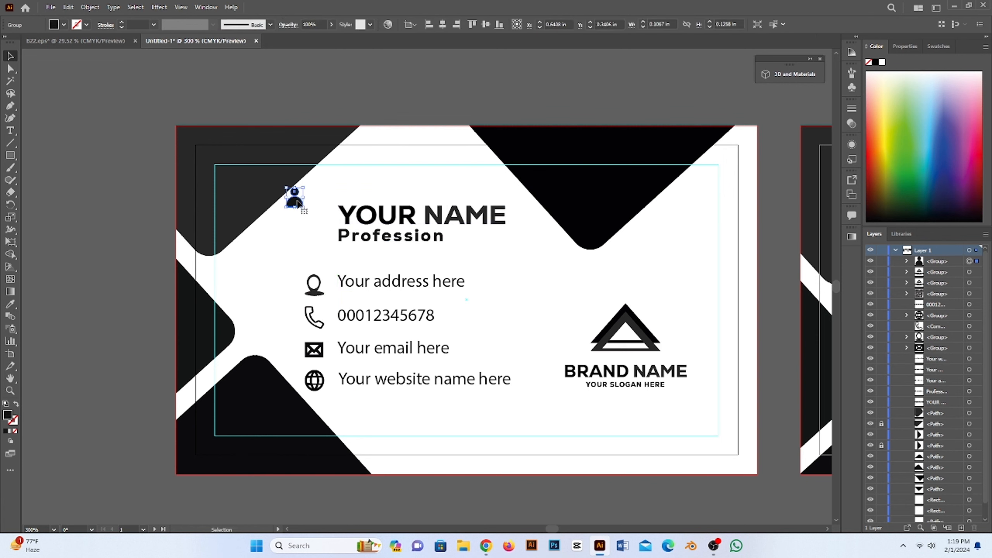
left_click_drag(297, 204, 316, 221)
scroll(316, 221, "up", 2)
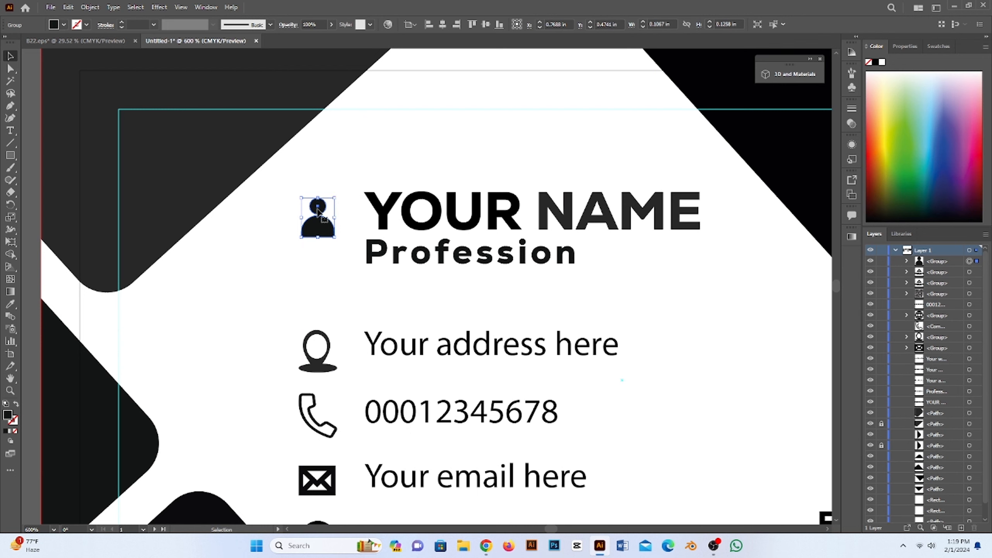
- Raise the person icon level with the YOUR NAME lettering and reduce its height to about 0.123 in
left_click(318, 226, "shift")
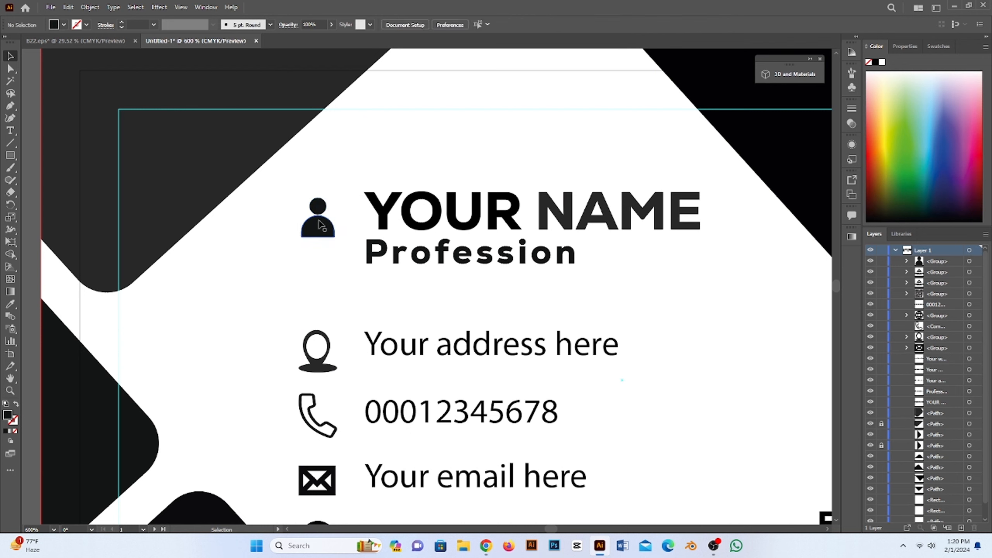
left_click_drag(316, 221, 319, 219)
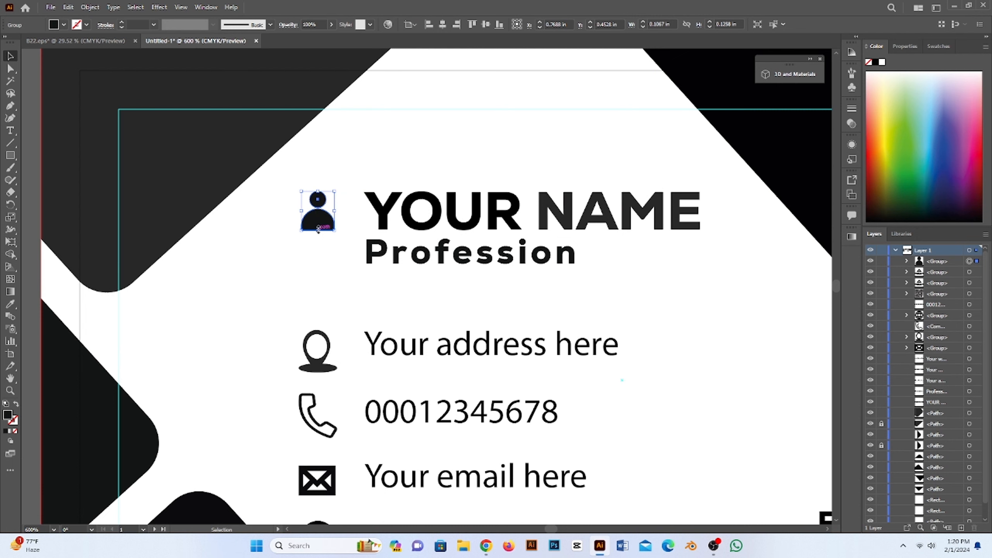
left_click(307, 255)
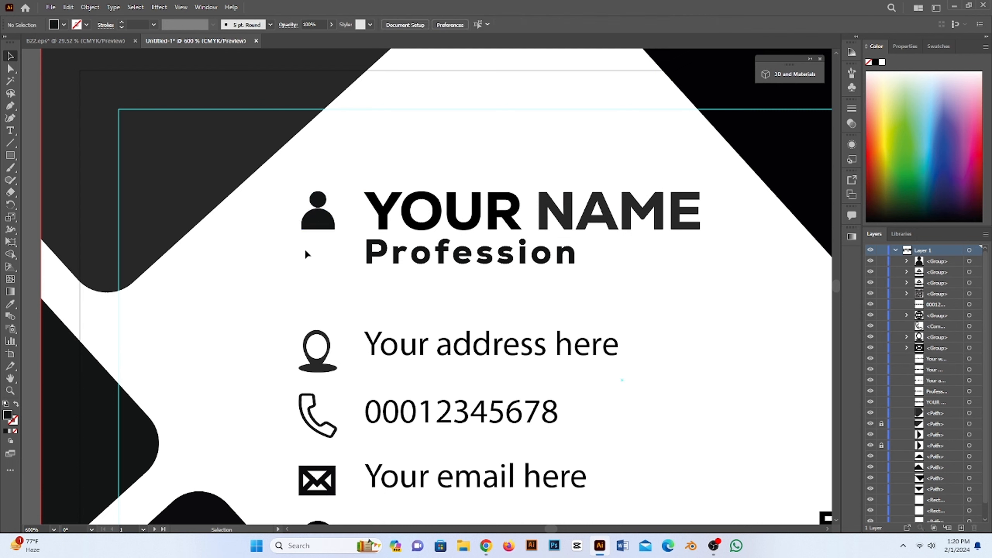
left_click(318, 226)
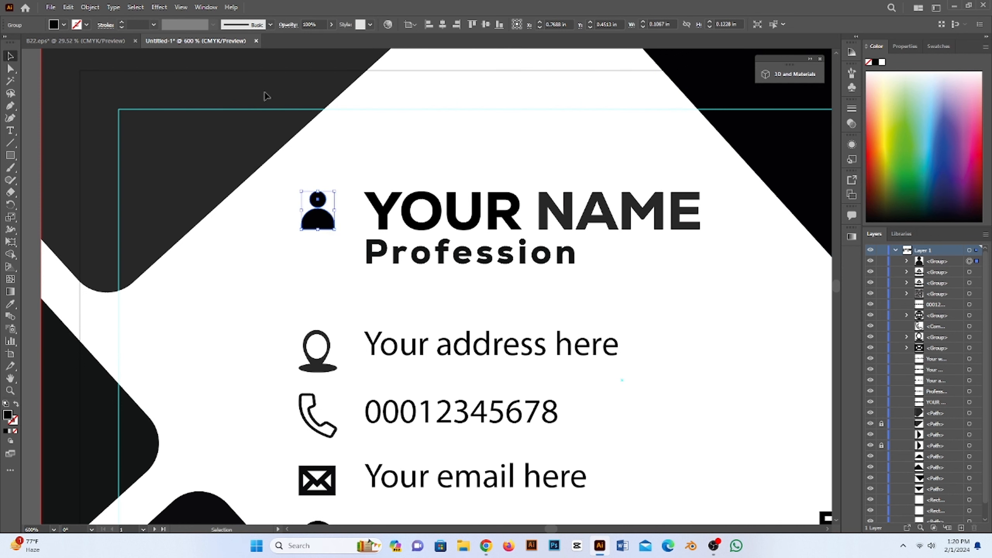
left_click(365, 126)
key("ctrl+0")
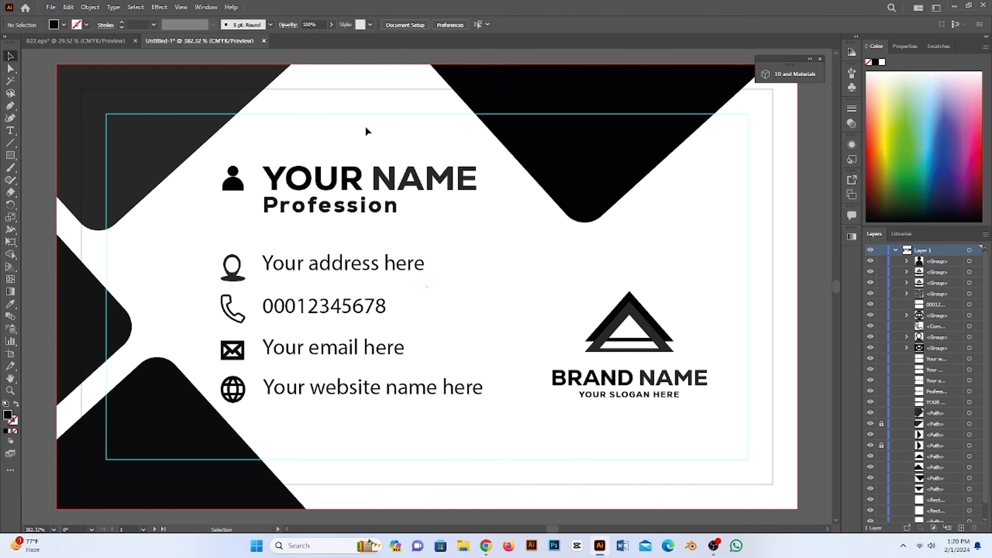
- Draw a thin black bar about 0.356 by 0.013 in after the Profession text and fully round its corners
key("m")
mouse_move(404, 210)
left_mouse_down()
mouse_move(489, 212)
mouse_move(476, 212)
left_mouse_up()
scroll(476, 212, "up", 4)
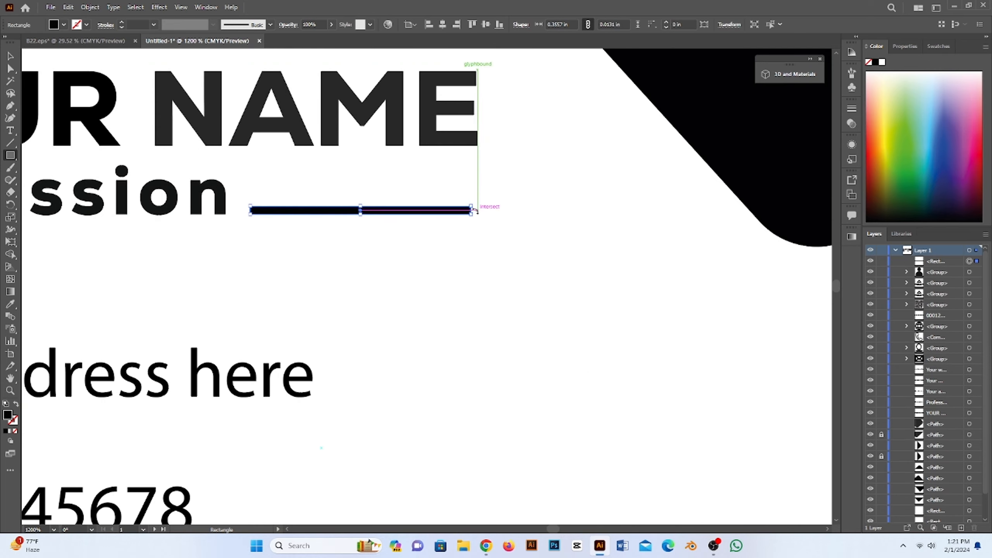
left_click(666, 21)
- Adjust the thin bar's ends to a length of about 0.363 in, finishing flush with the end of YOUR NAME
key("ctrl+plus")
key("ctrl+plus")
left_click_drag(656, 272, 670, 272)
key("v")
left_click_drag(372, 271, 376, 271)
left_click_drag(672, 273, 668, 273)
left_click(400, 235)
key("ctrl+0")
left_click_drag(441, 213, 442, 214)
left_click(437, 222)
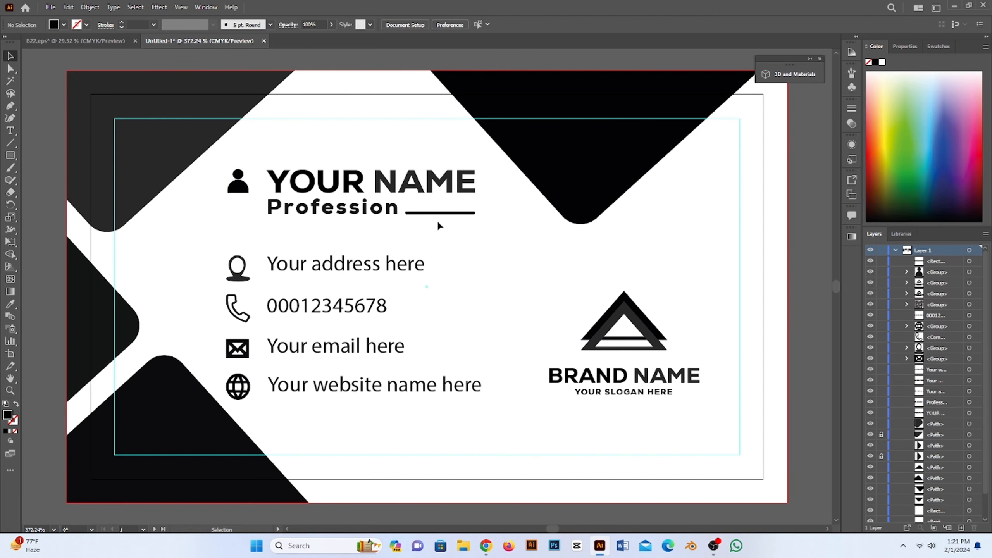
- Examine the bar's alignment with the name text close up and within the overall card layout
scroll(437, 225, "up", 4)
left_click(580, 241)
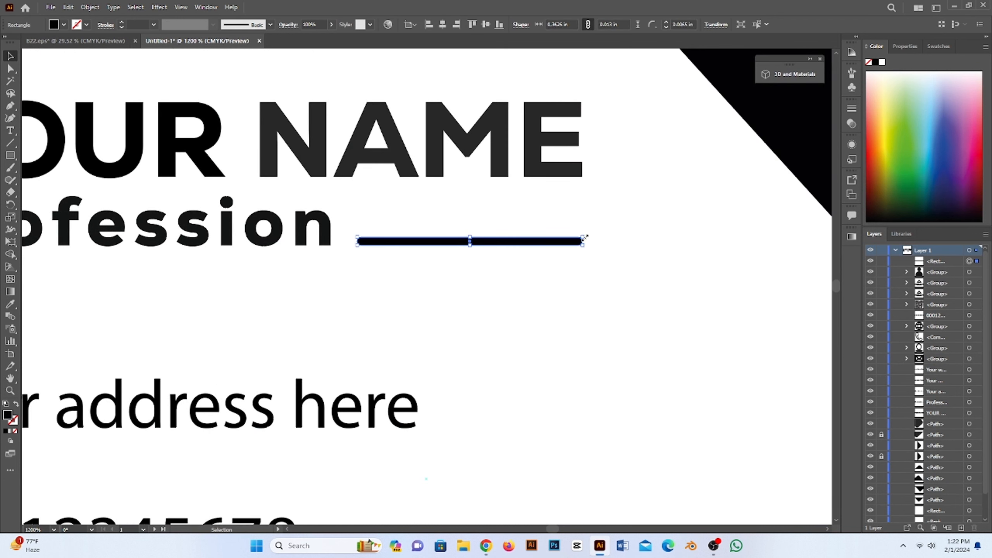
left_click(472, 281)
key("ctrl+minus")
key("ctrl+minus")
key("ctrl+minus")
key("ctrl+minus")
key("ctrl+minus")
key("ctrl+minus")
key("ctrl+plus")
key("ctrl+plus")
key("ctrl+plus")
key("ctrl+plus")
- Recolour the thin bar with the Eyedropper, sampling the dark fill of the front card's lettering
left_click_drag(414, 277, 463, 313)
left_click(468, 260)
key("i")
left_click(391, 207)
key("v")
- Nudge the thin bar up by one increment beside the Profession text and deselect it
key("ctrl+0")
key("Up")
key("ctrl+plus")
key("ctrl+plus")
key("ctrl+plus")
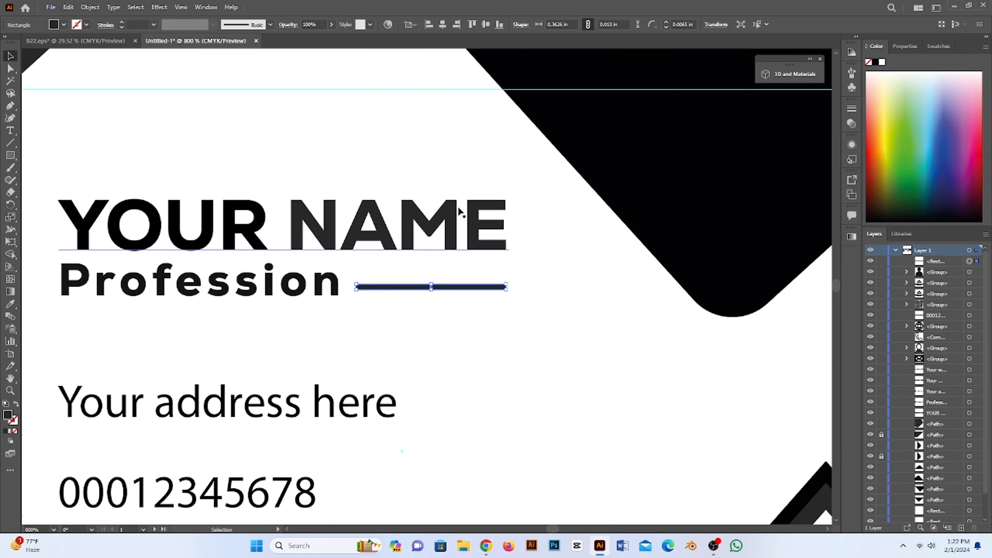
key("ctrl+alt+0")
key("ctrl+minus")
left_click(189, 480)
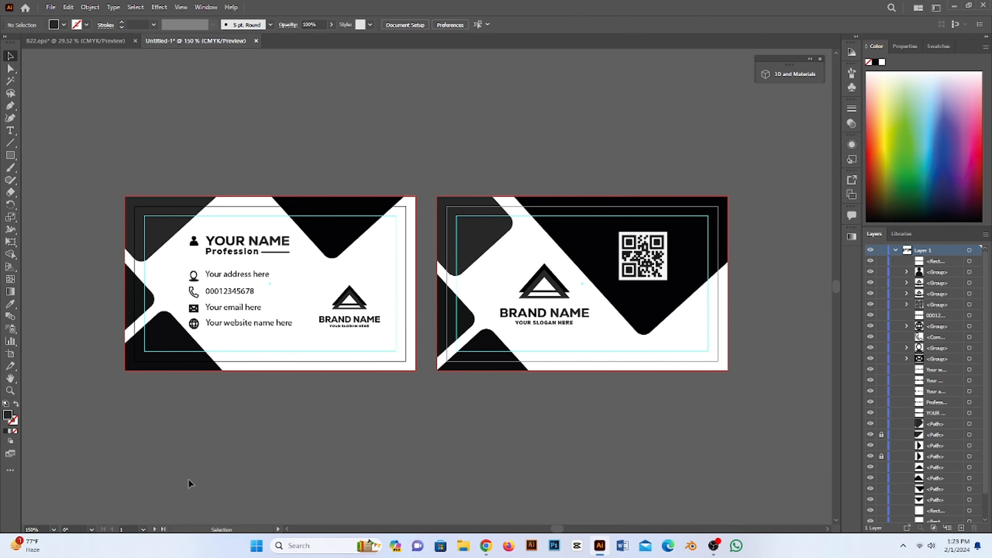